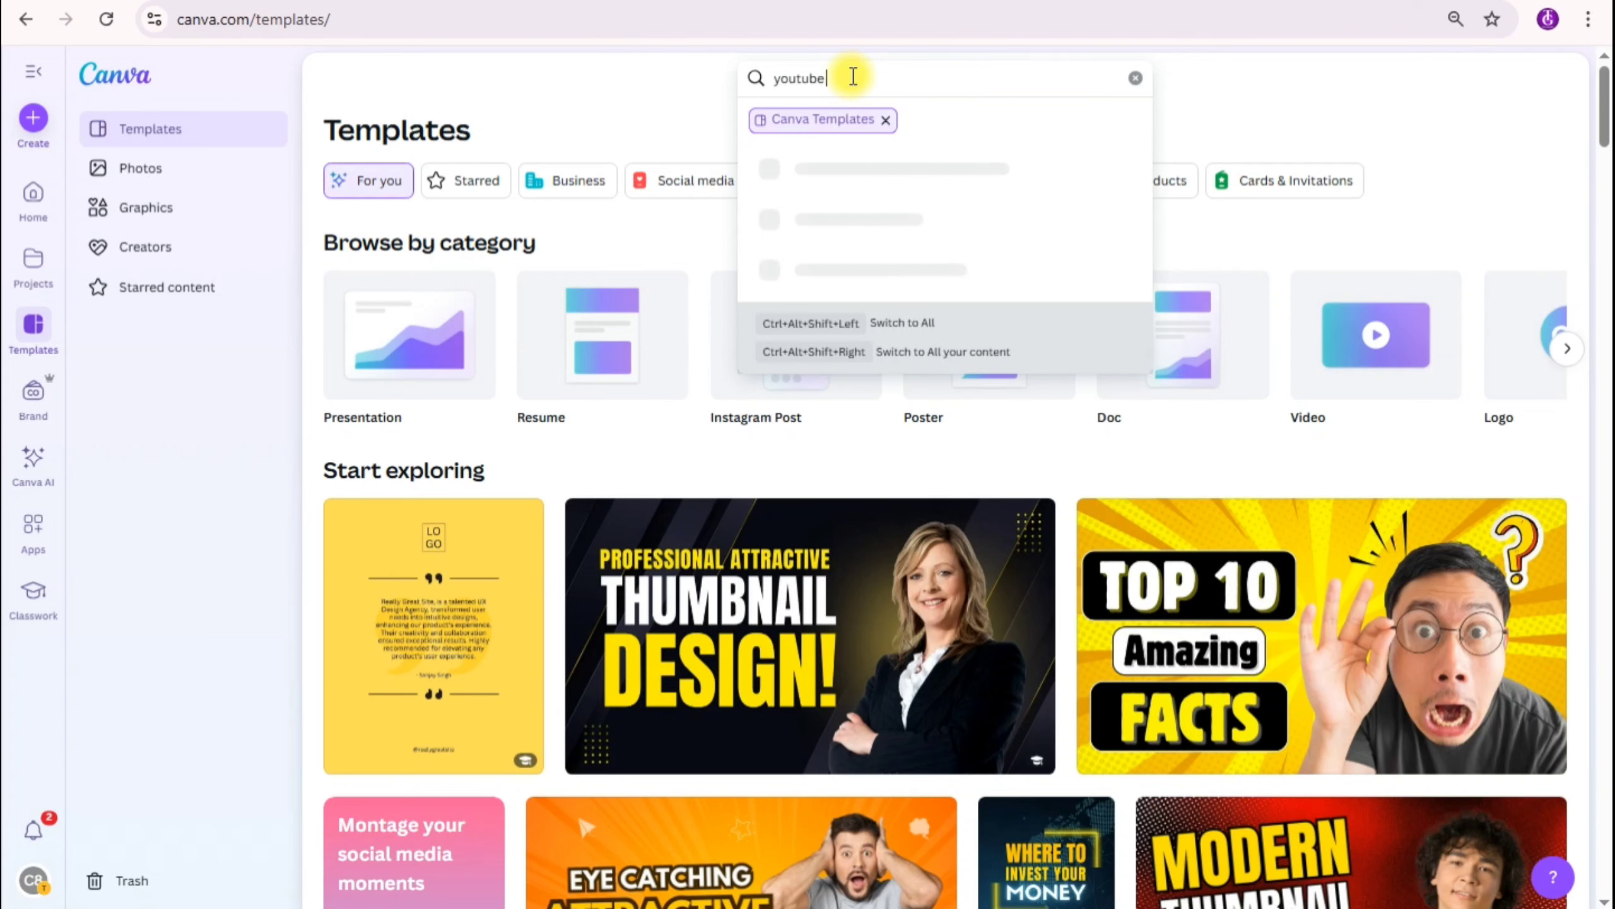
Step: Search the Canva templates for "youtube video" and create a blank YouTube video design
{"action": "key", "text": "Return"}
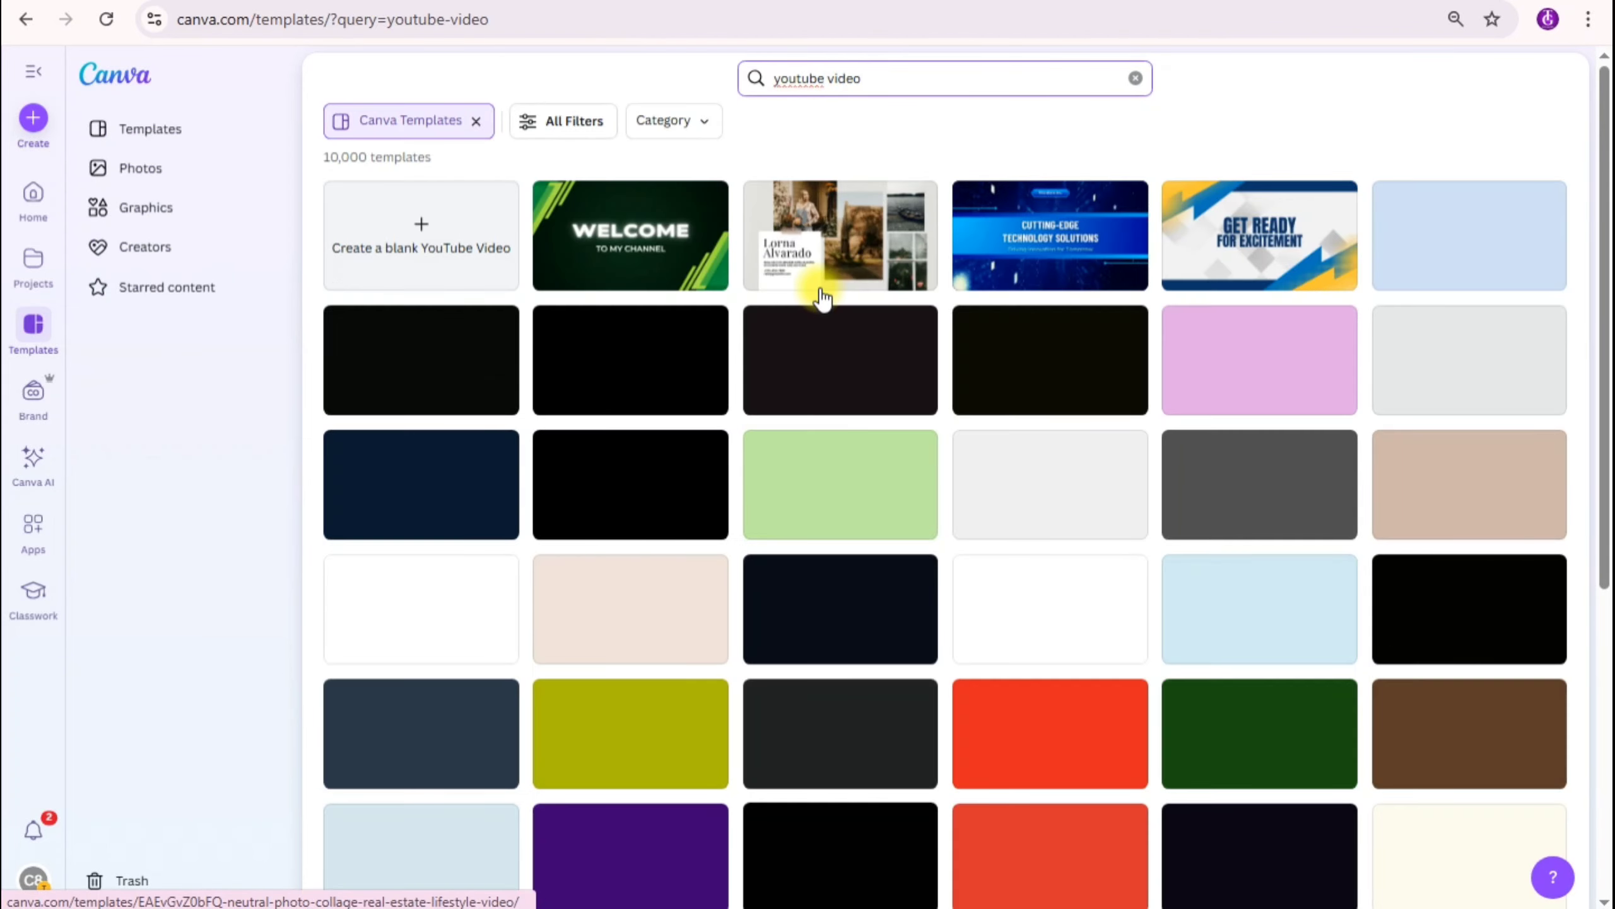
{"action": "left_click", "coordinate": [414, 245]}
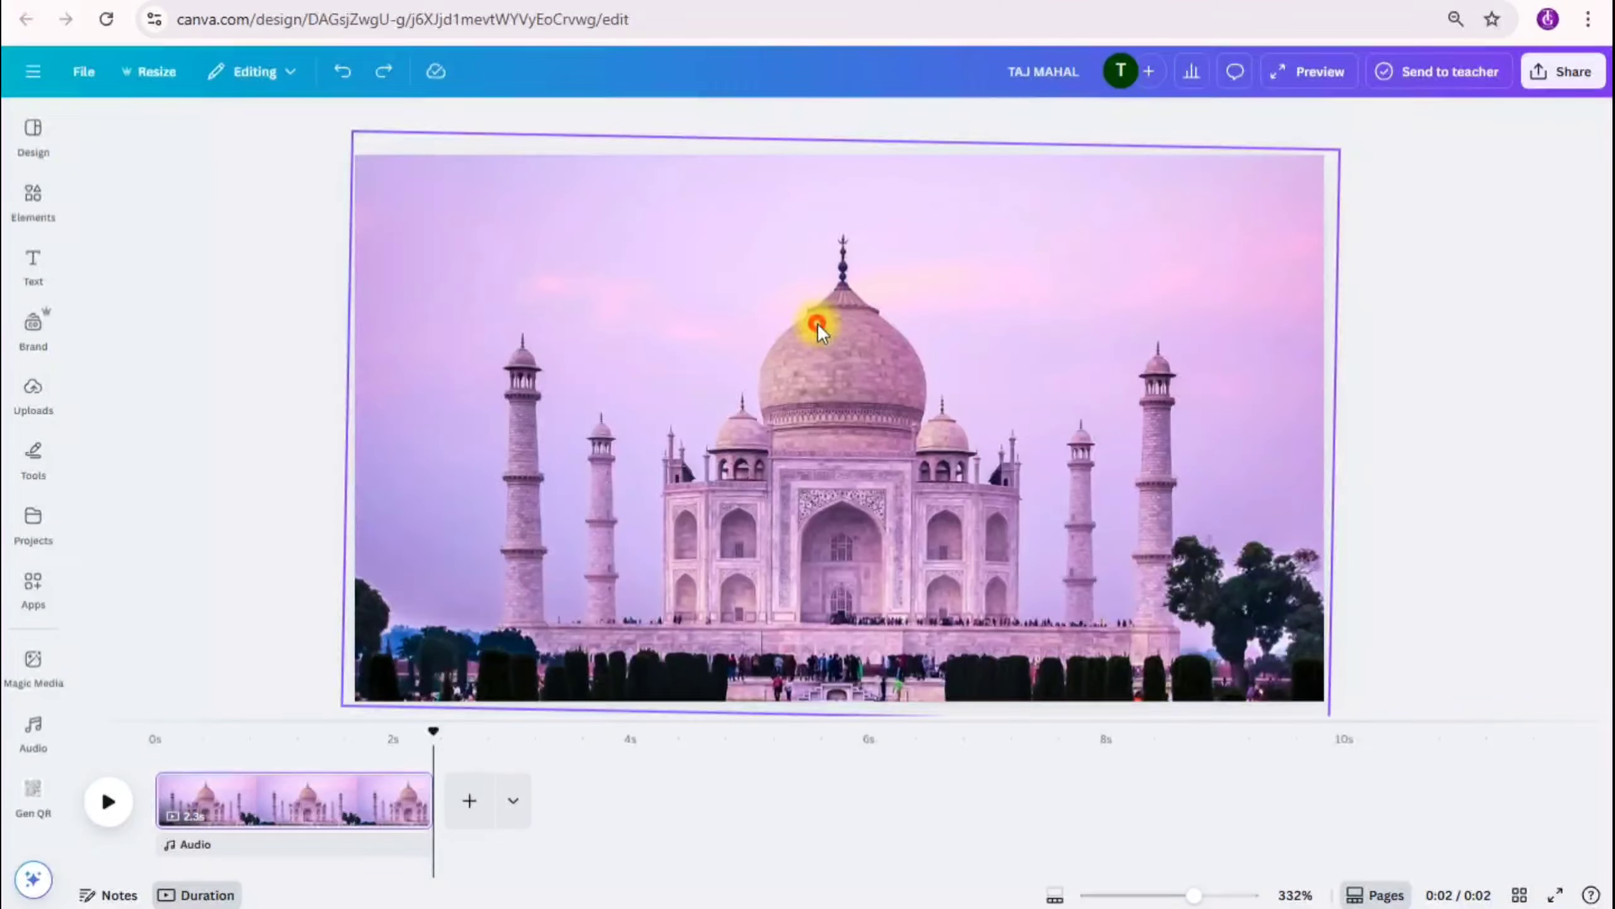
Step: Paste the copied Taj Mahal photo onto the blank page and hide the template suggestions
{"action": "left_click", "coordinate": [818, 325]}
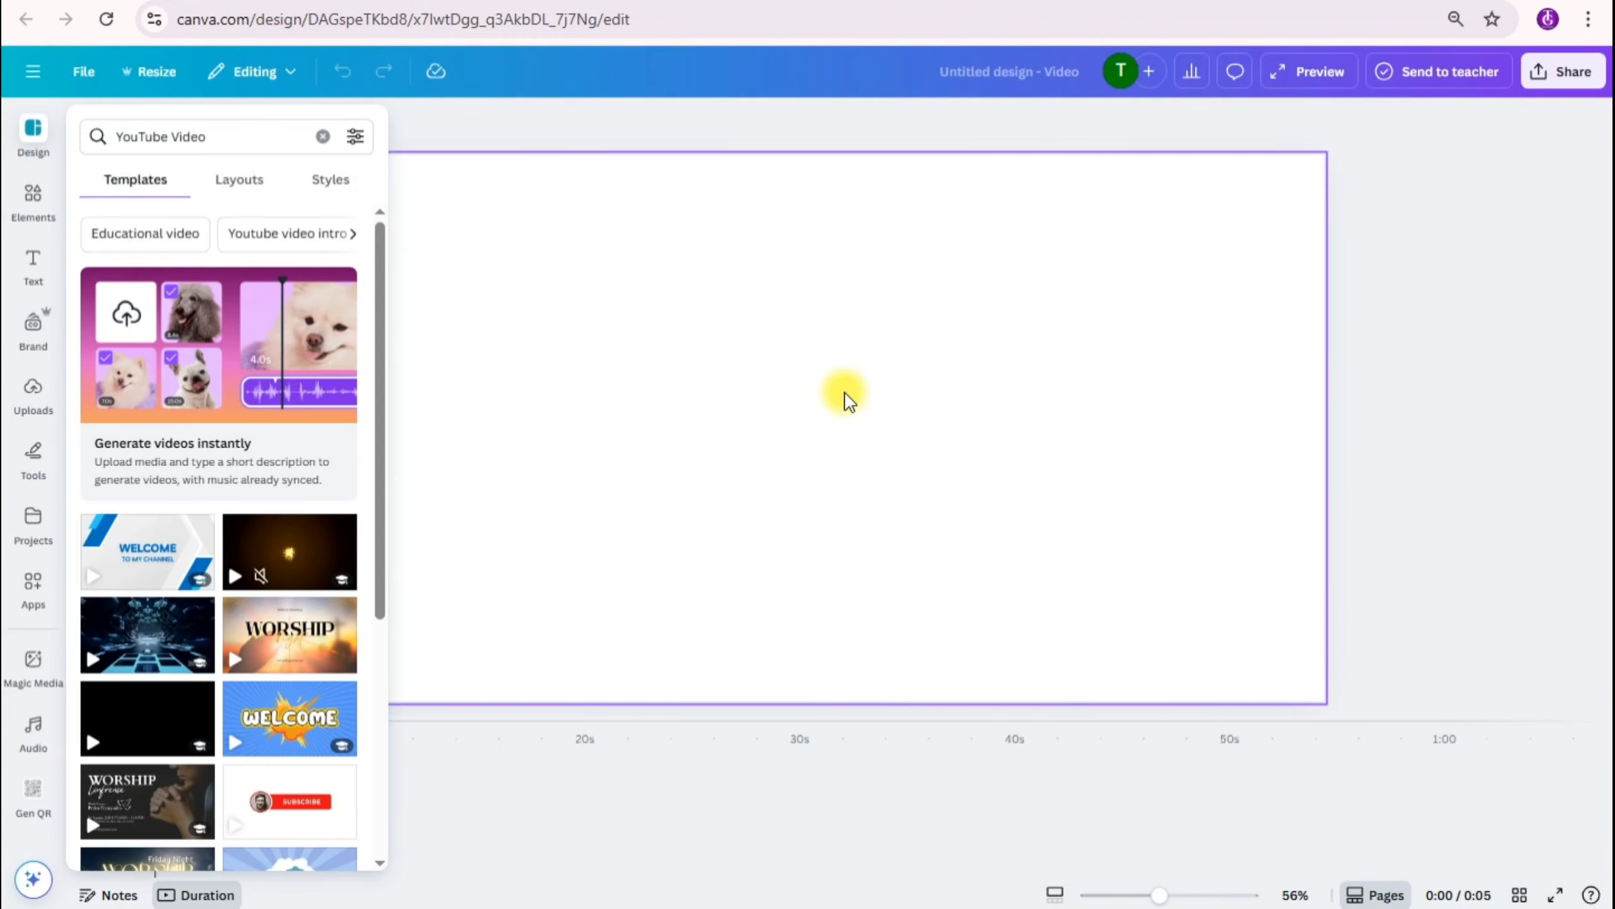
{"action": "key", "text": "ctrl+v"}
{"action": "left_click", "coordinate": [1380, 357]}
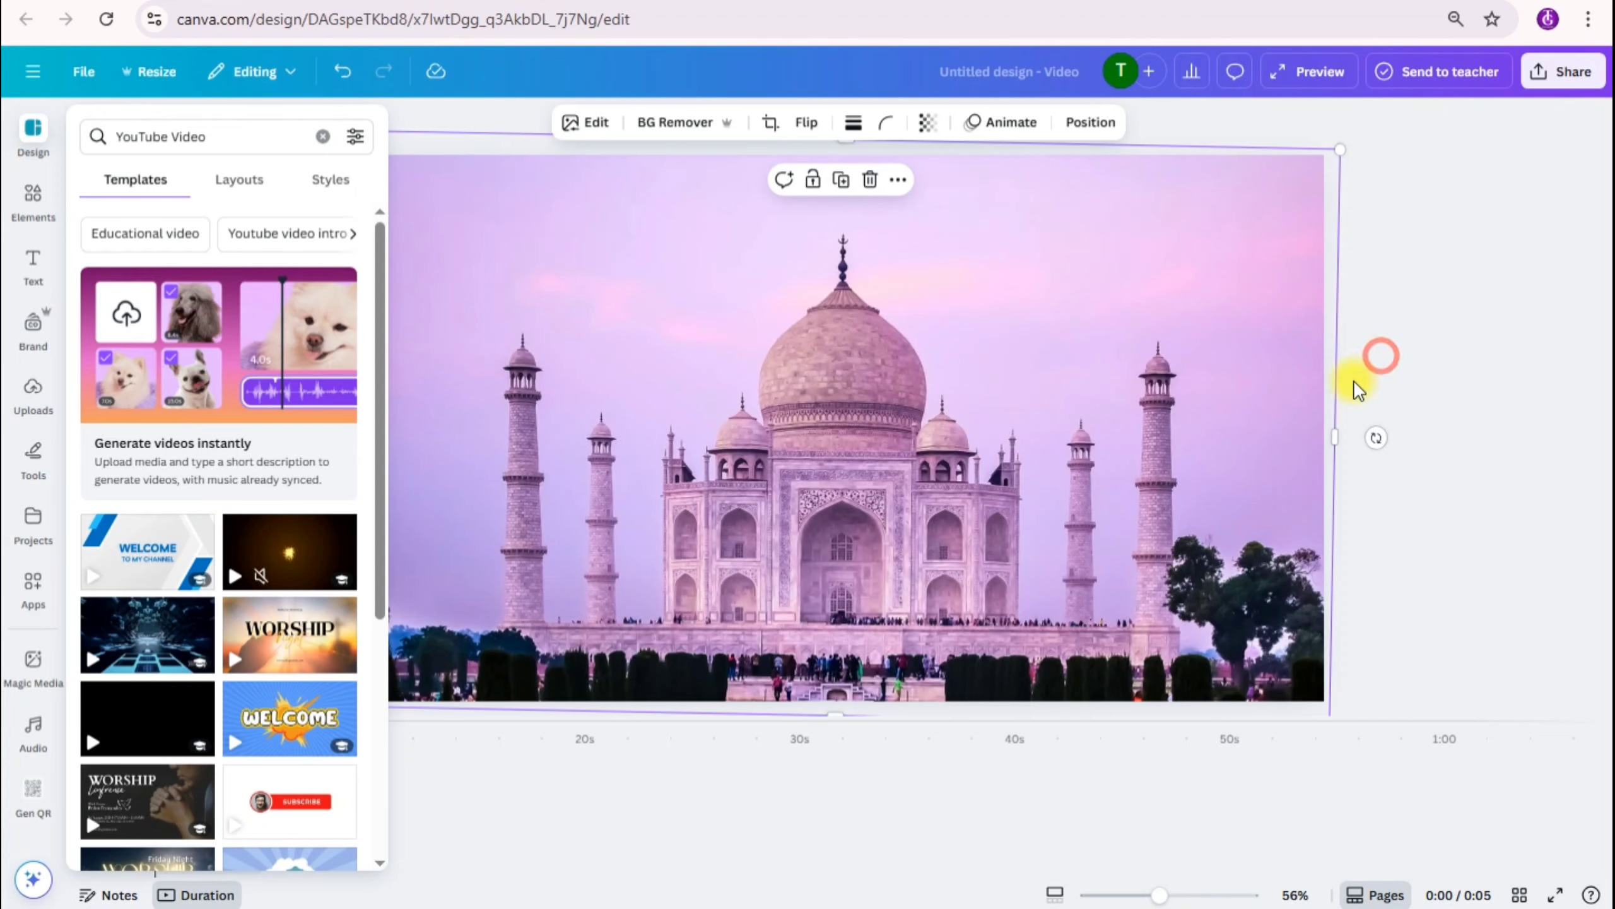
{"action": "left_click", "coordinate": [31, 136]}
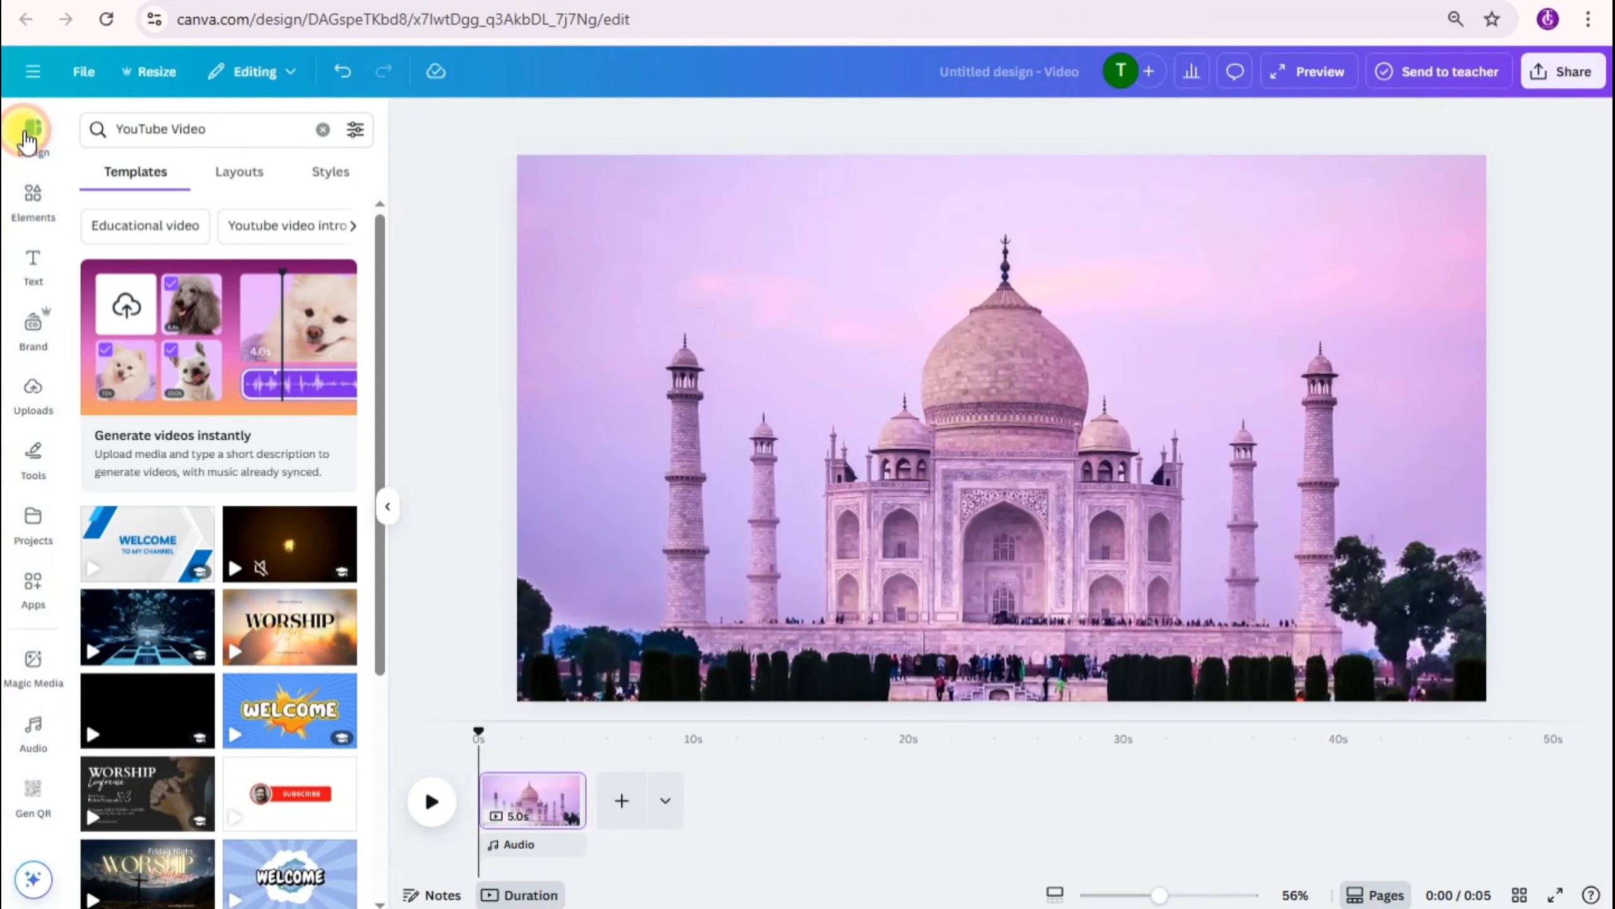
{"action": "right_click", "coordinate": [853, 345]}
{"action": "left_click", "coordinate": [894, 401]}
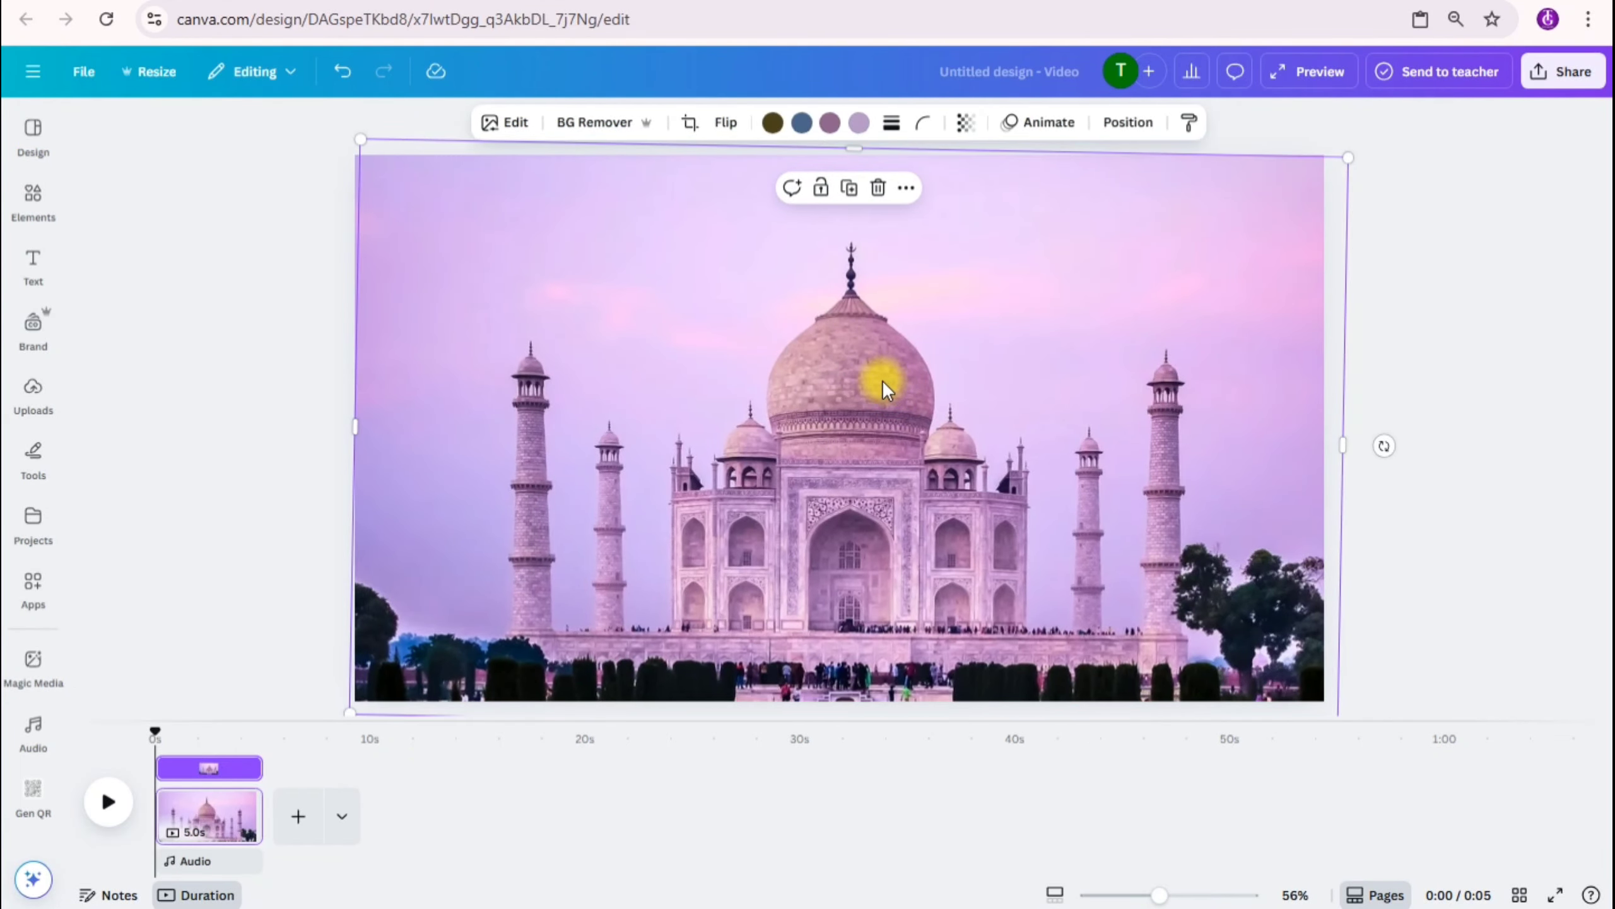
{"action": "key", "text": "ctrl+z"}
Step: Duplicate the Taj Mahal photo and place the copy, with its background removed, exactly over the original
{"action": "right_click", "coordinate": [831, 359]}
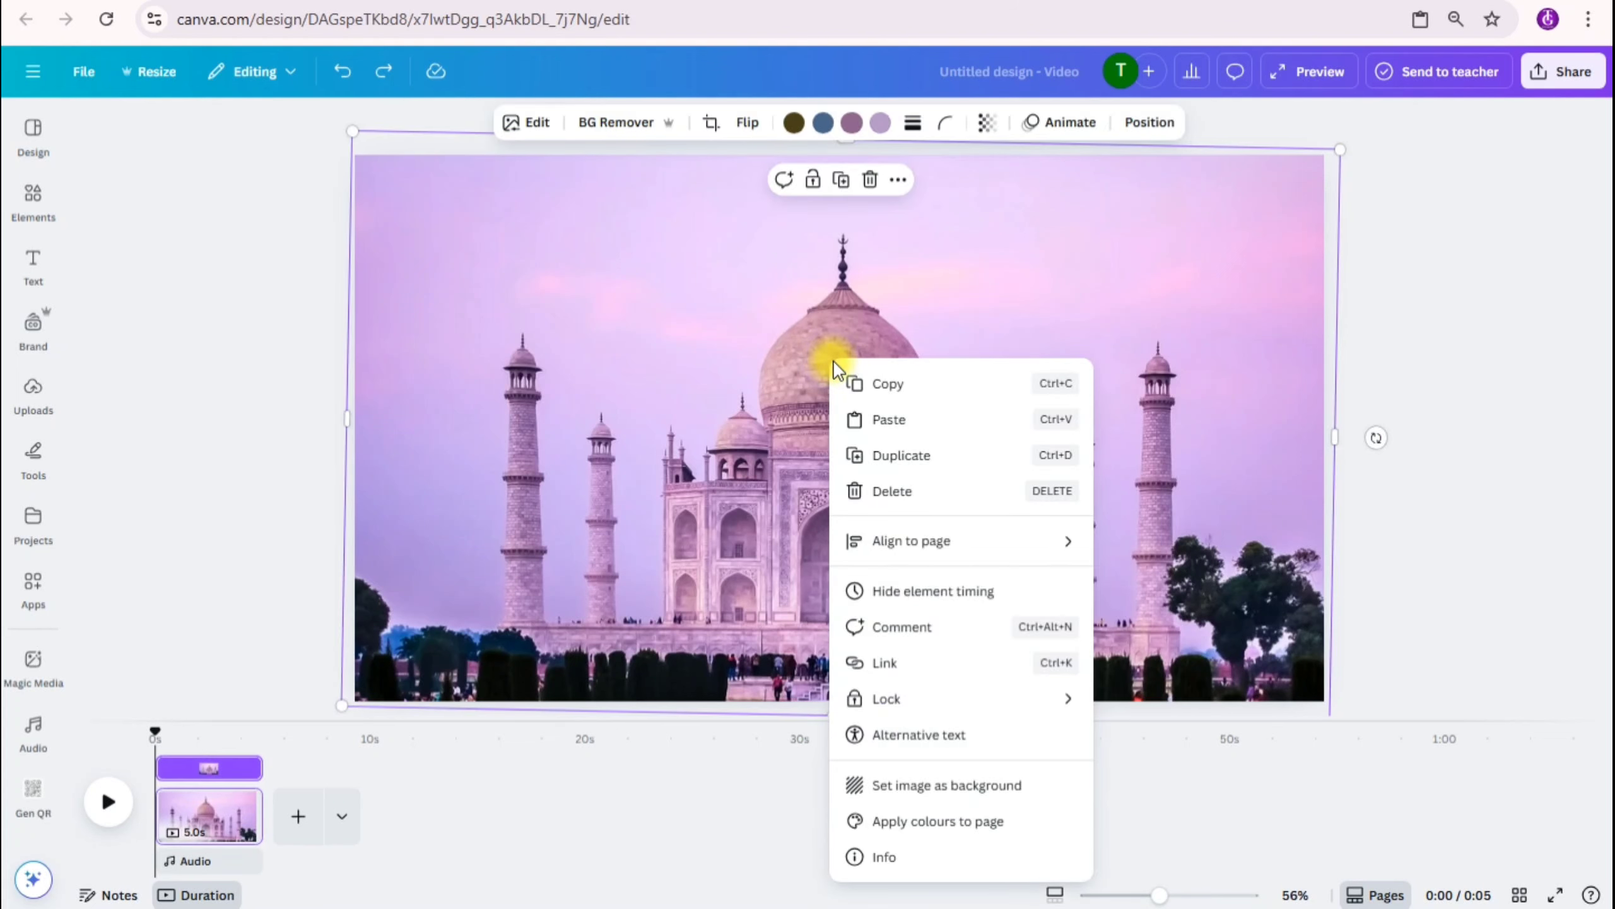
{"action": "left_click", "coordinate": [881, 464]}
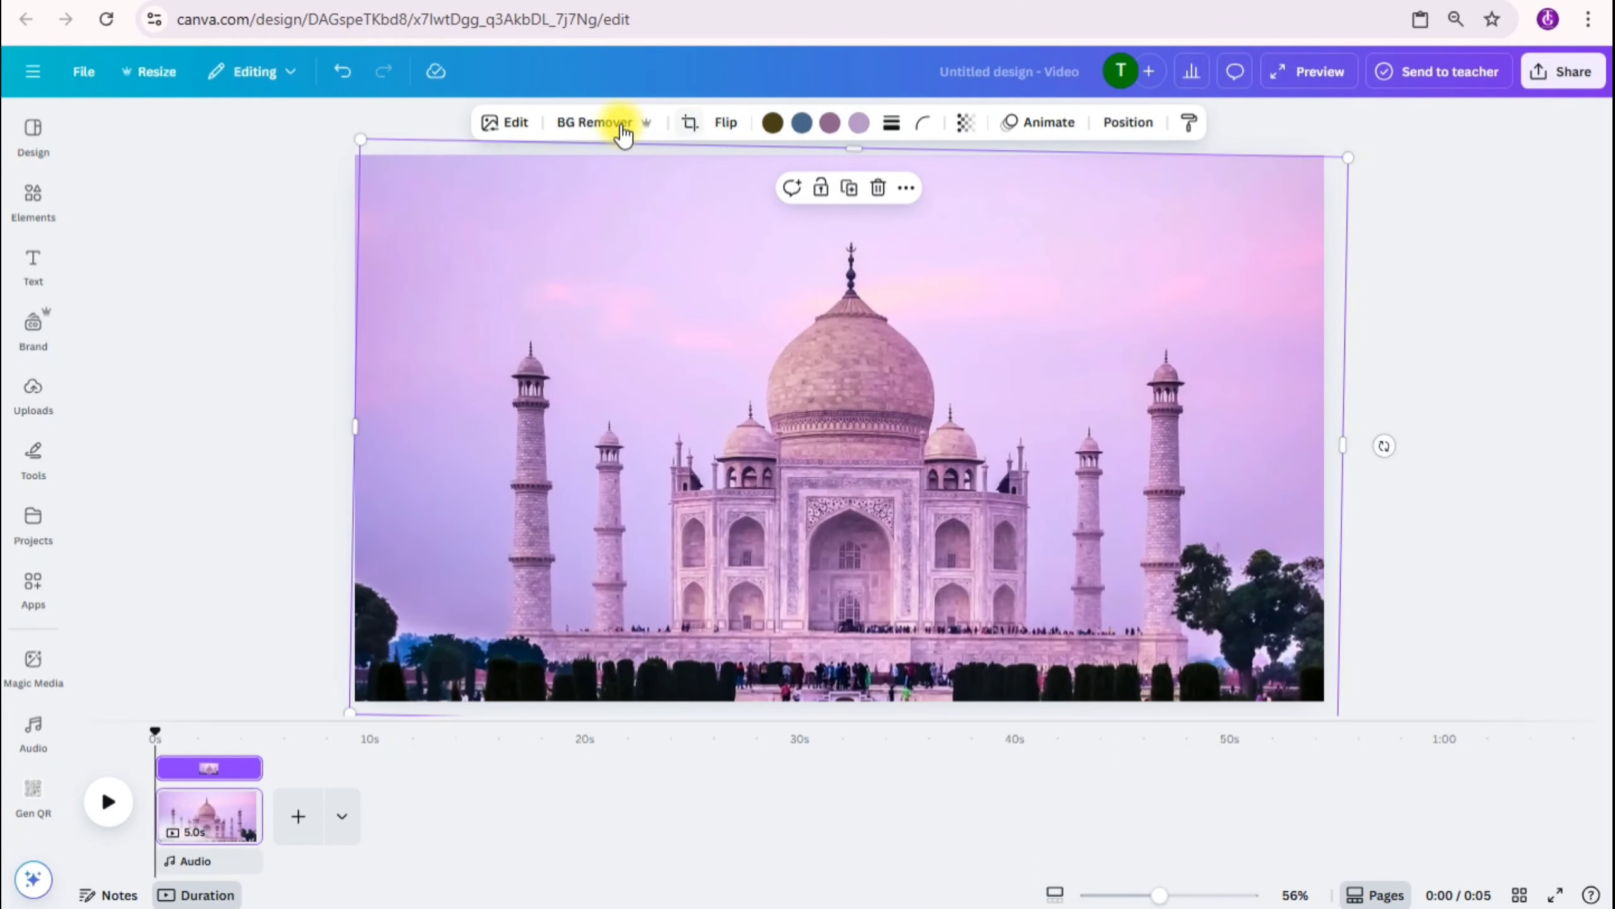
{"action": "left_click", "coordinate": [566, 121]}
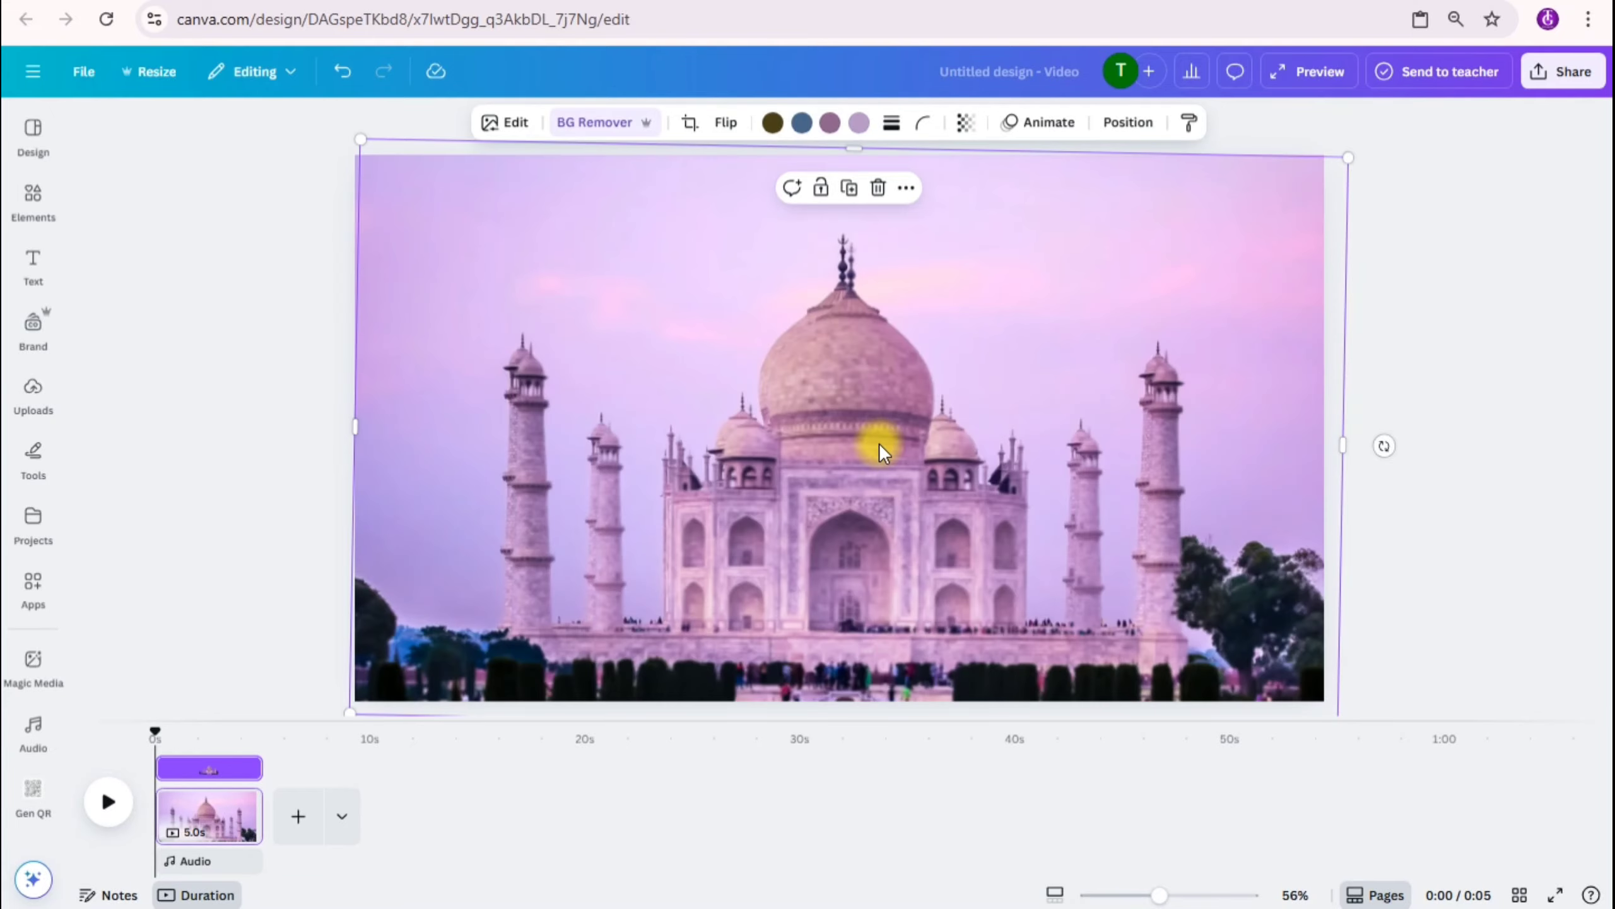
{"action": "mouse_move", "coordinate": [849, 445]}
{"action": "left_mouse_down"}
{"action": "mouse_move", "coordinate": [926, 429]}
{"action": "mouse_move", "coordinate": [956, 382]}
{"action": "mouse_move", "coordinate": [862, 403]}
{"action": "mouse_move", "coordinate": [839, 438]}
{"action": "left_mouse_up"}
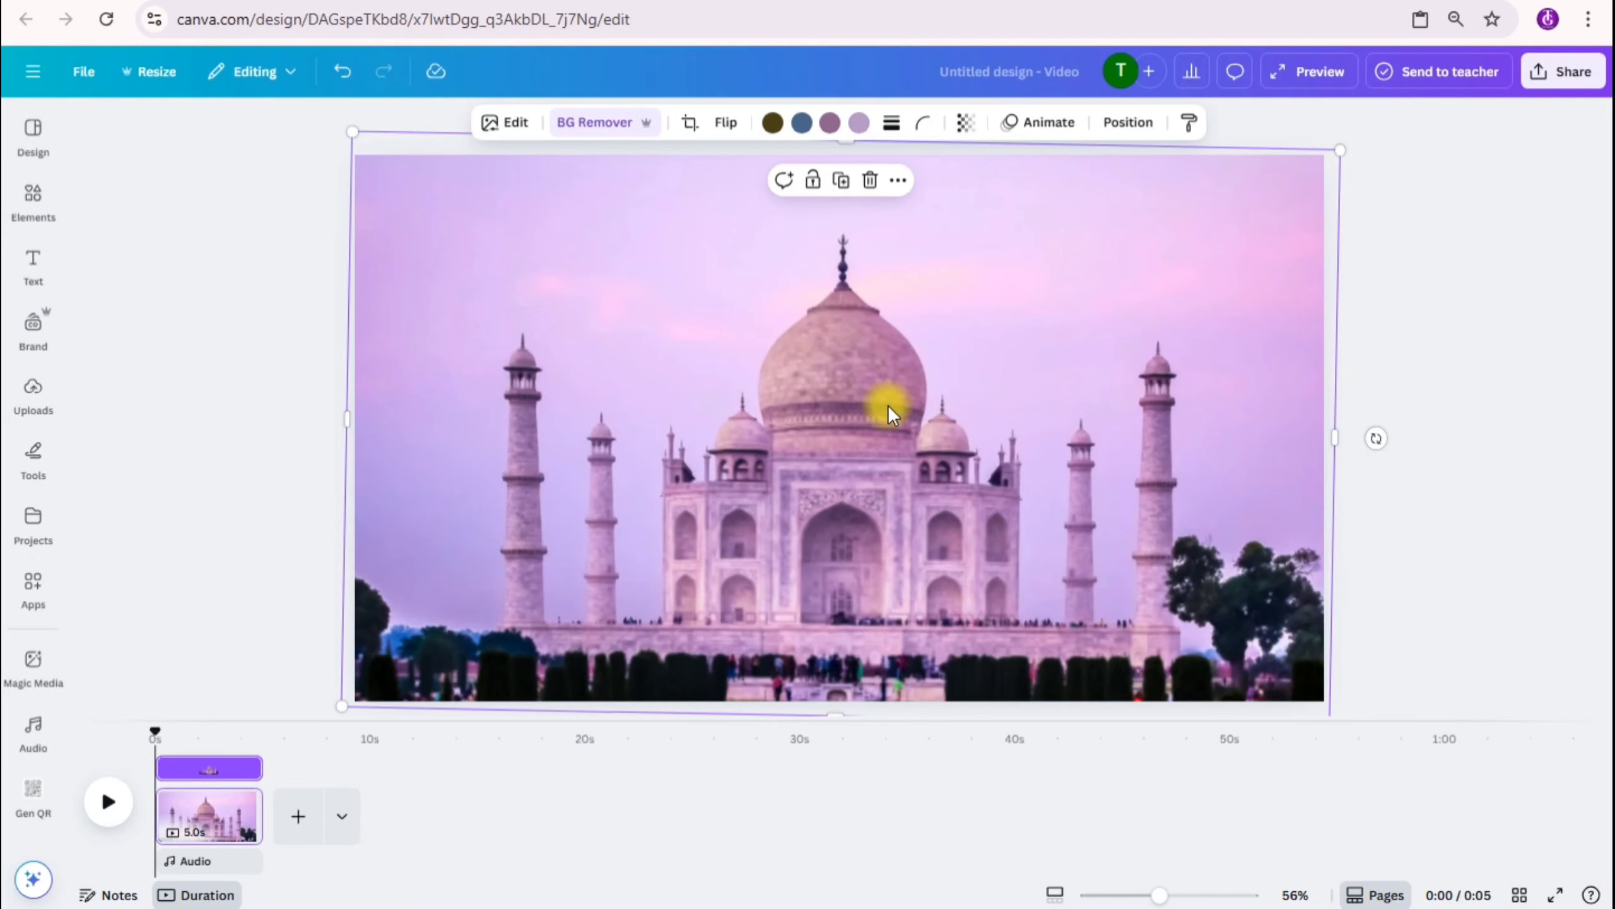
Step: Add a heading to the page with the text "TAJ MAHAL"
{"action": "left_click", "coordinate": [35, 267]}
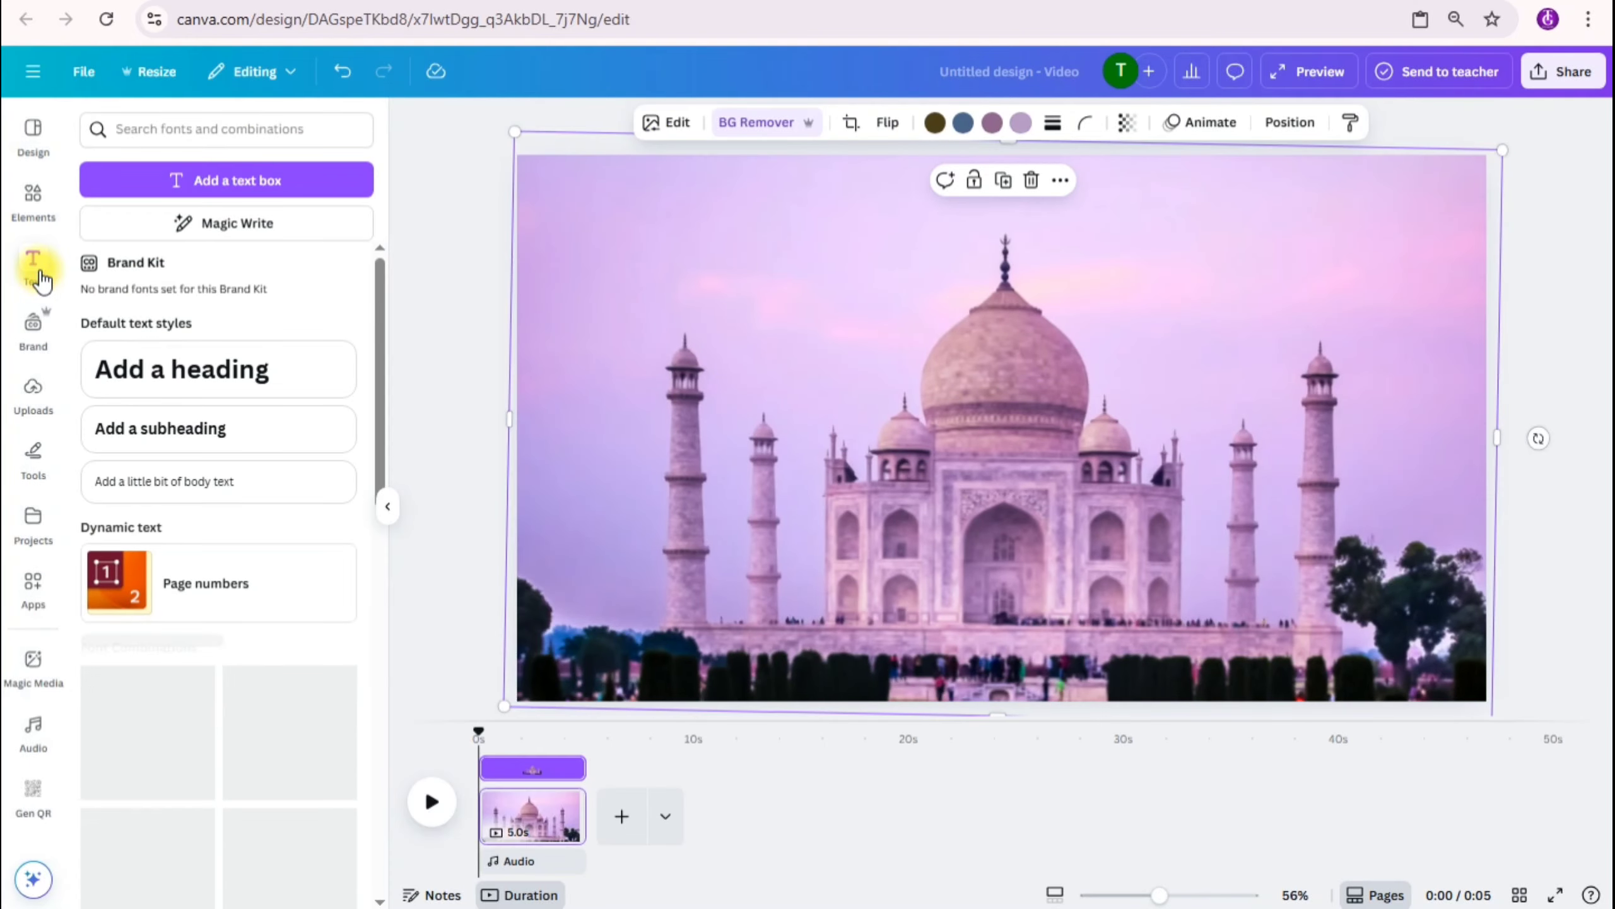
{"action": "left_click", "coordinate": [245, 381]}
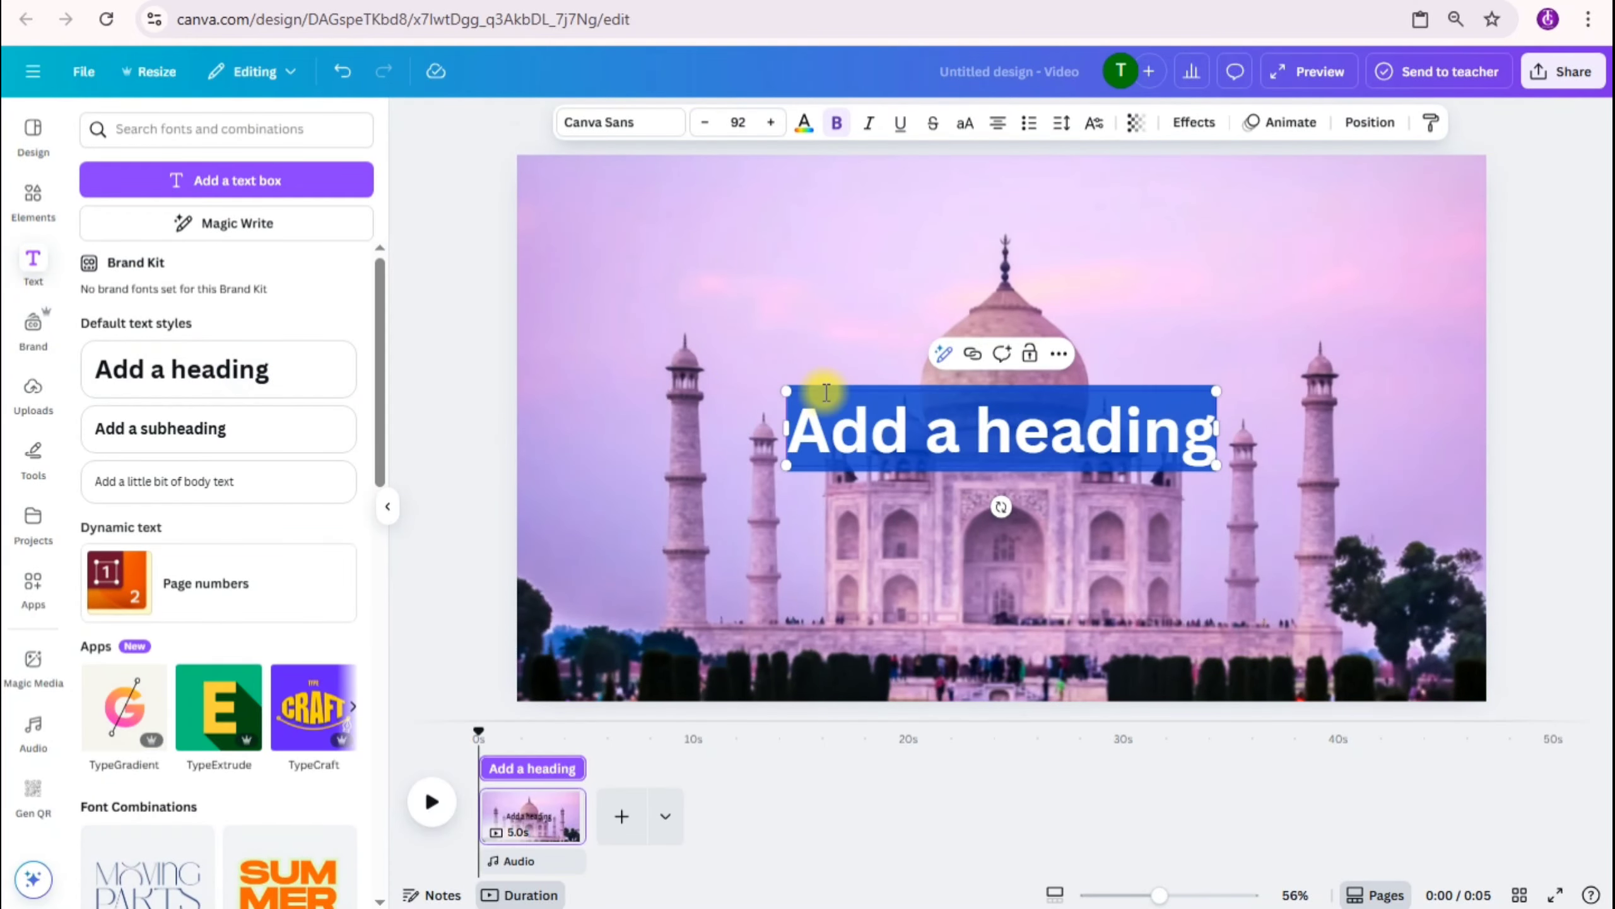
{"action": "type", "text": "taj"}
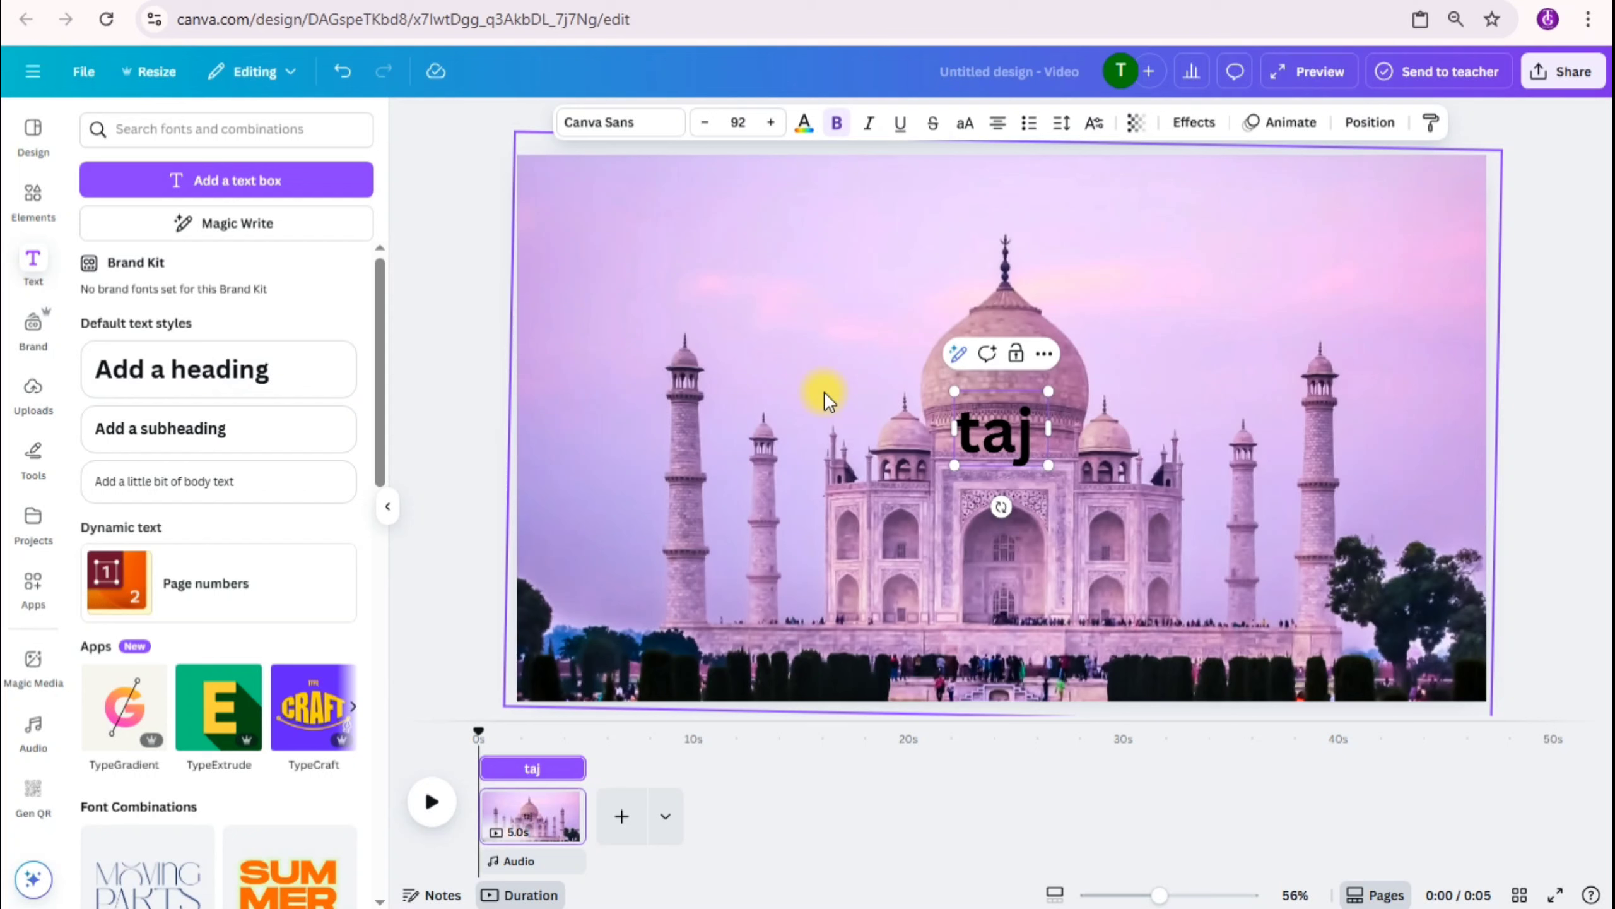
{"action": "key", "text": "ctrl+a"}
{"action": "type", "text": "TAJ"}
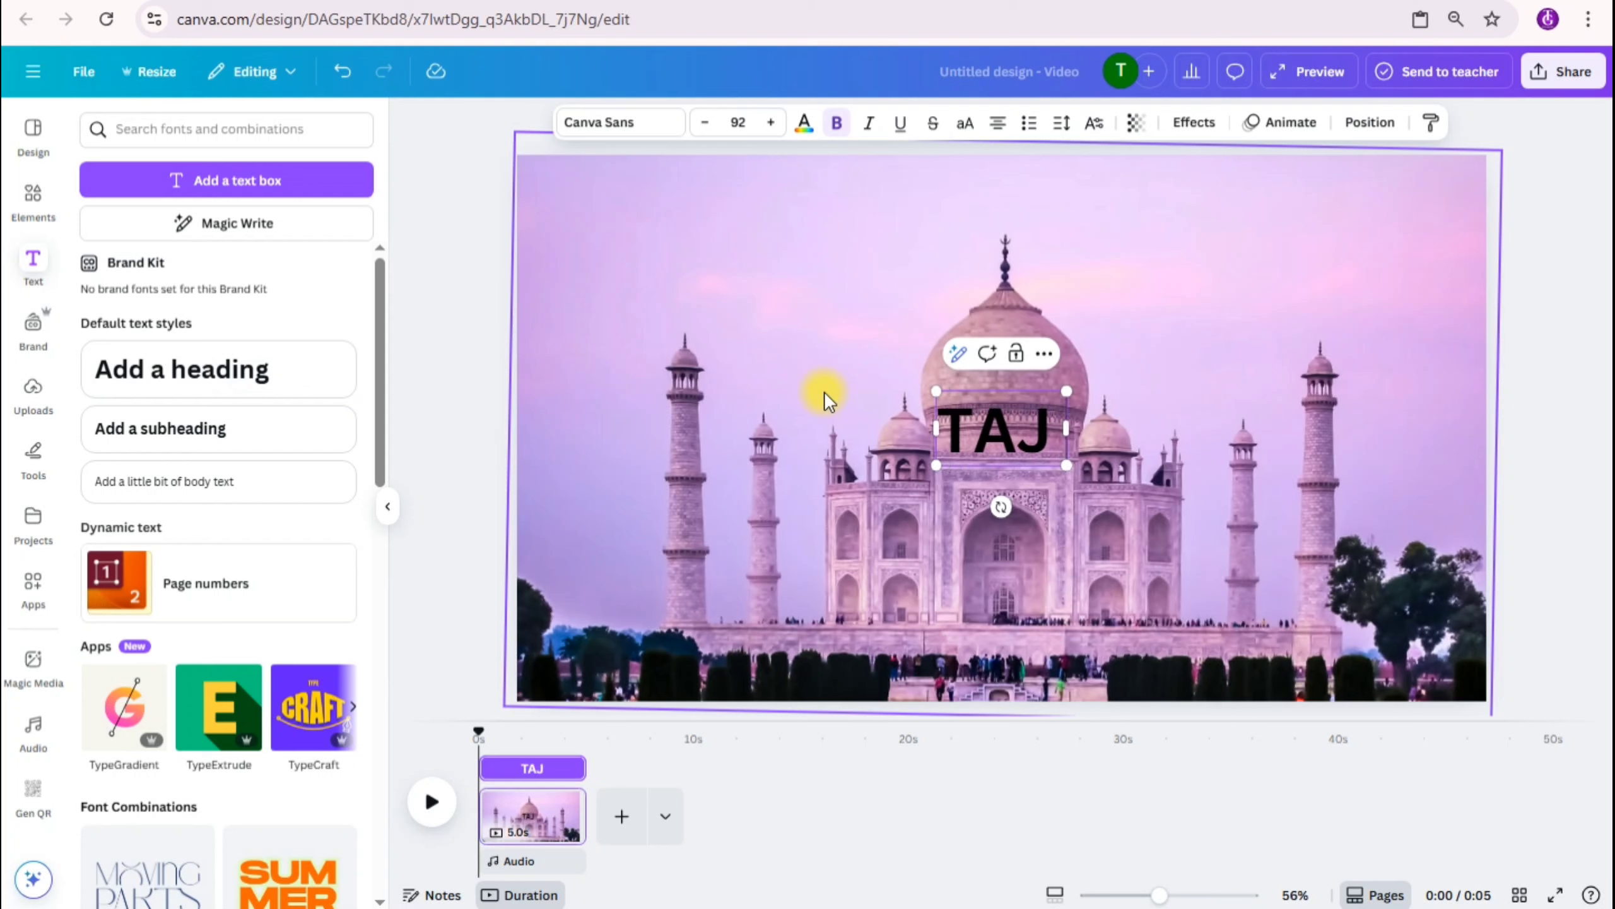
{"action": "type", "text": " MAHAL"}
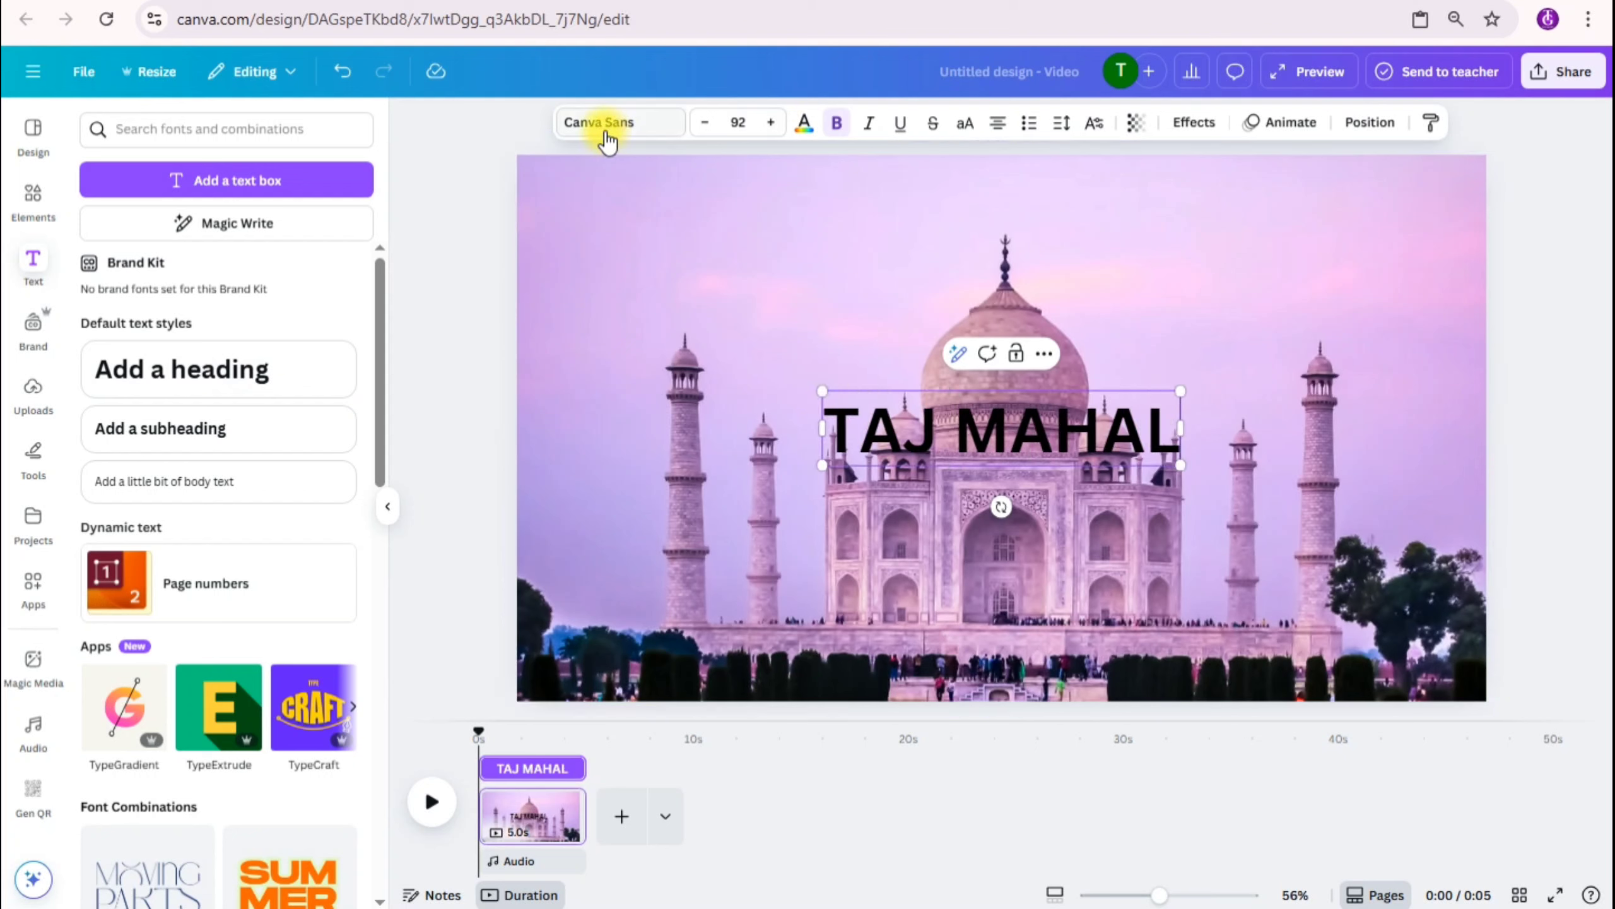
Step: Set the TAJ MAHAL heading's font to Oilvare Base and its text colour to white
{"action": "left_click", "coordinate": [605, 122]}
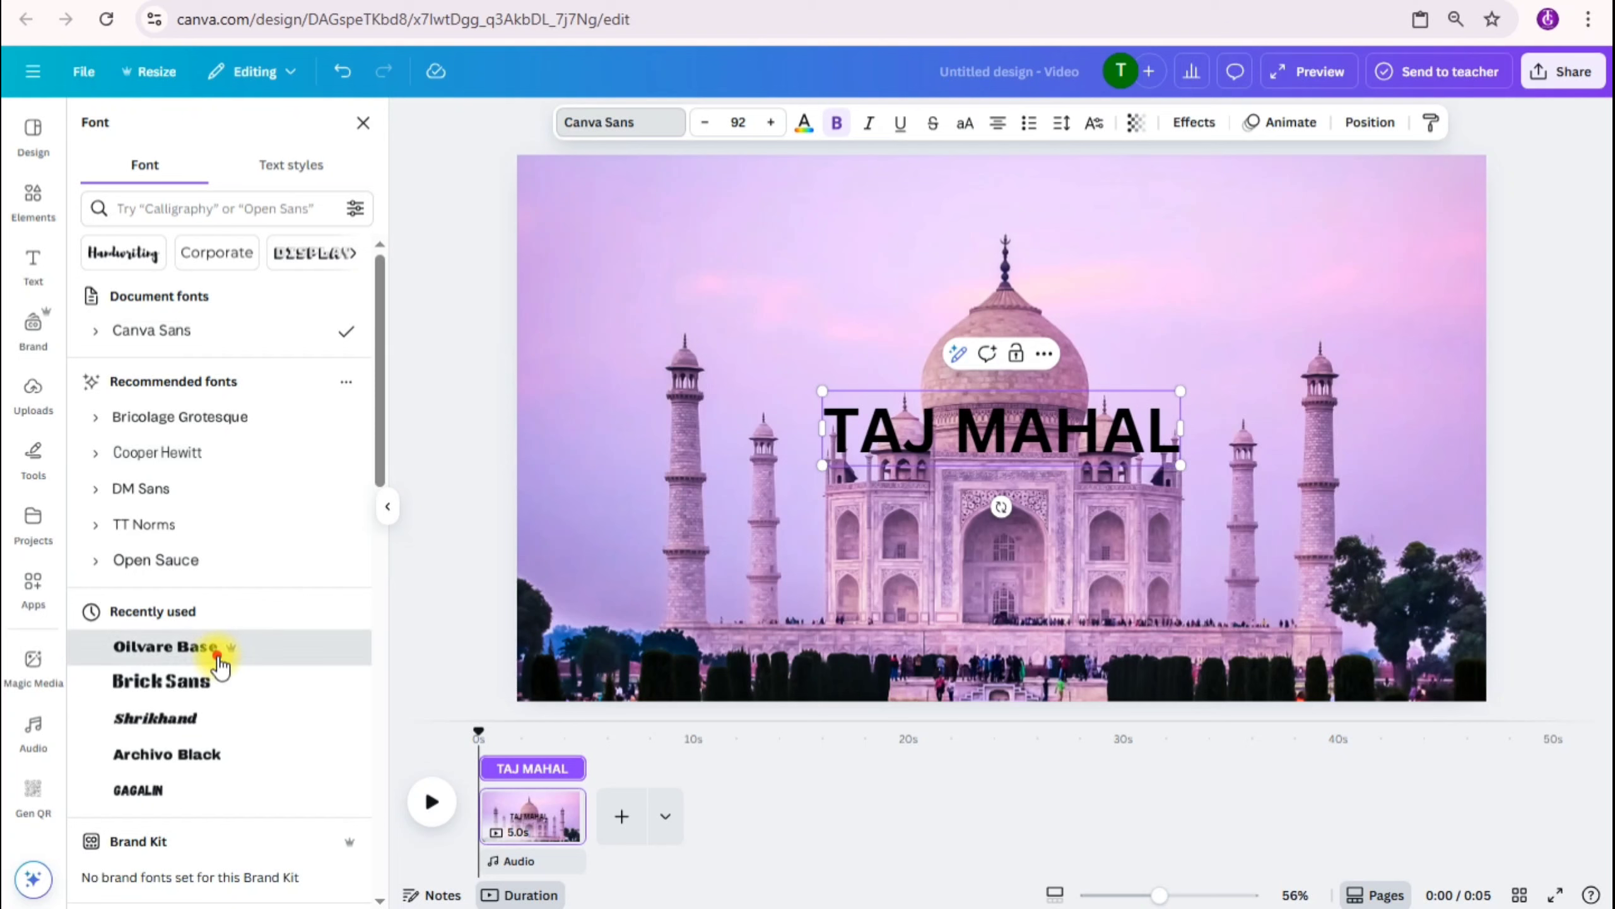
{"action": "left_click", "coordinate": [217, 656]}
{"action": "left_click", "coordinate": [804, 127]}
{"action": "left_click", "coordinate": [1517, 329]}
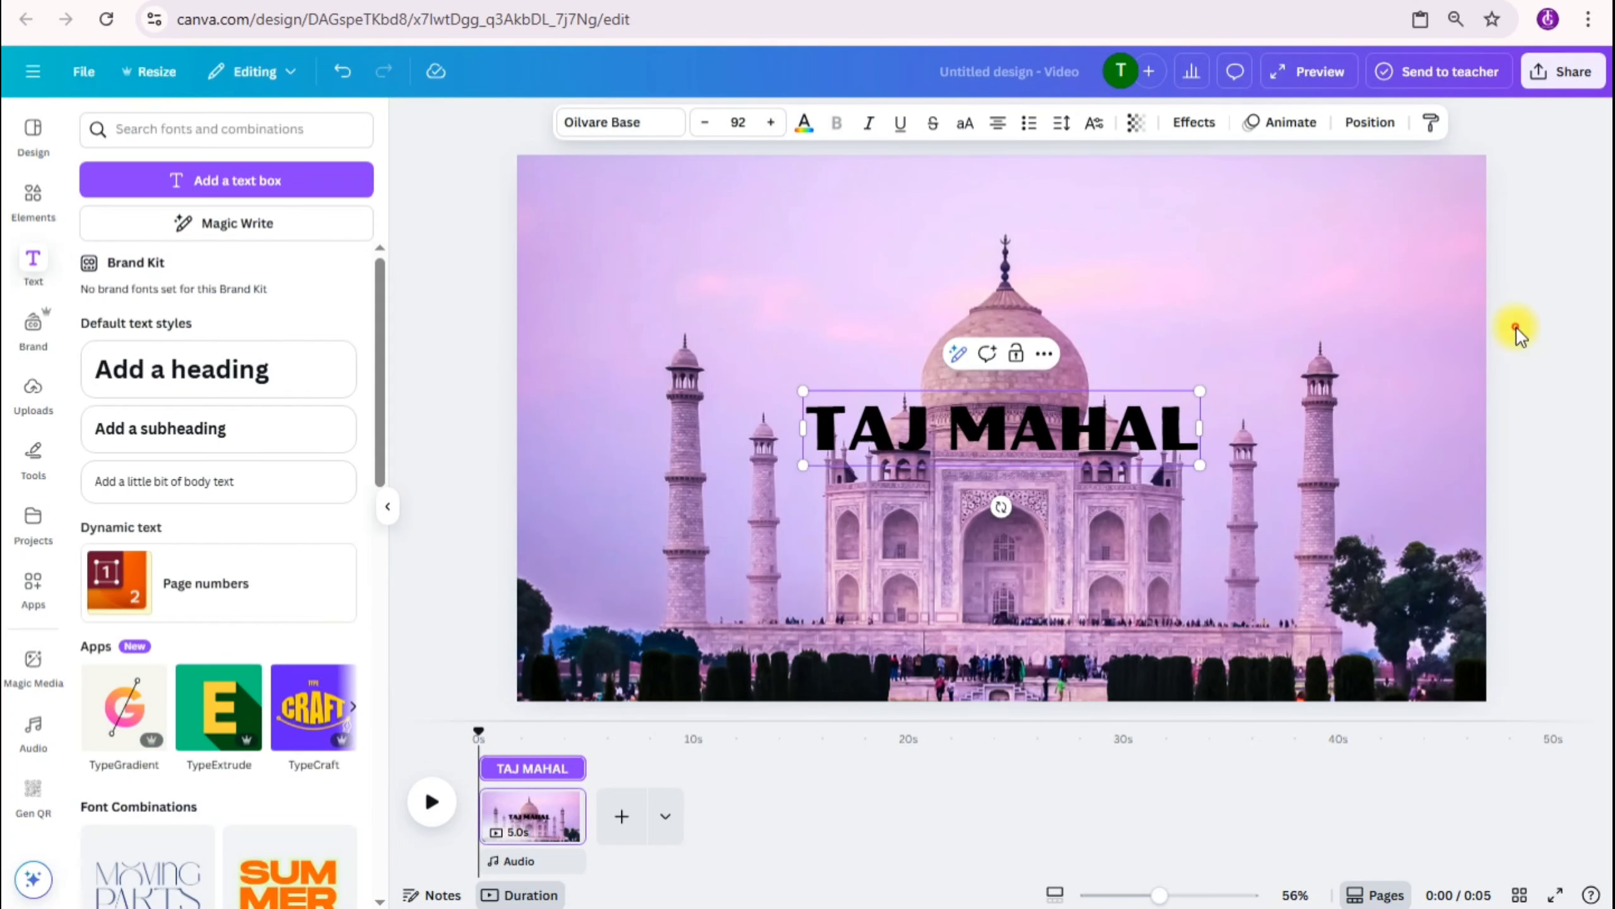
{"action": "left_click", "coordinate": [1086, 429]}
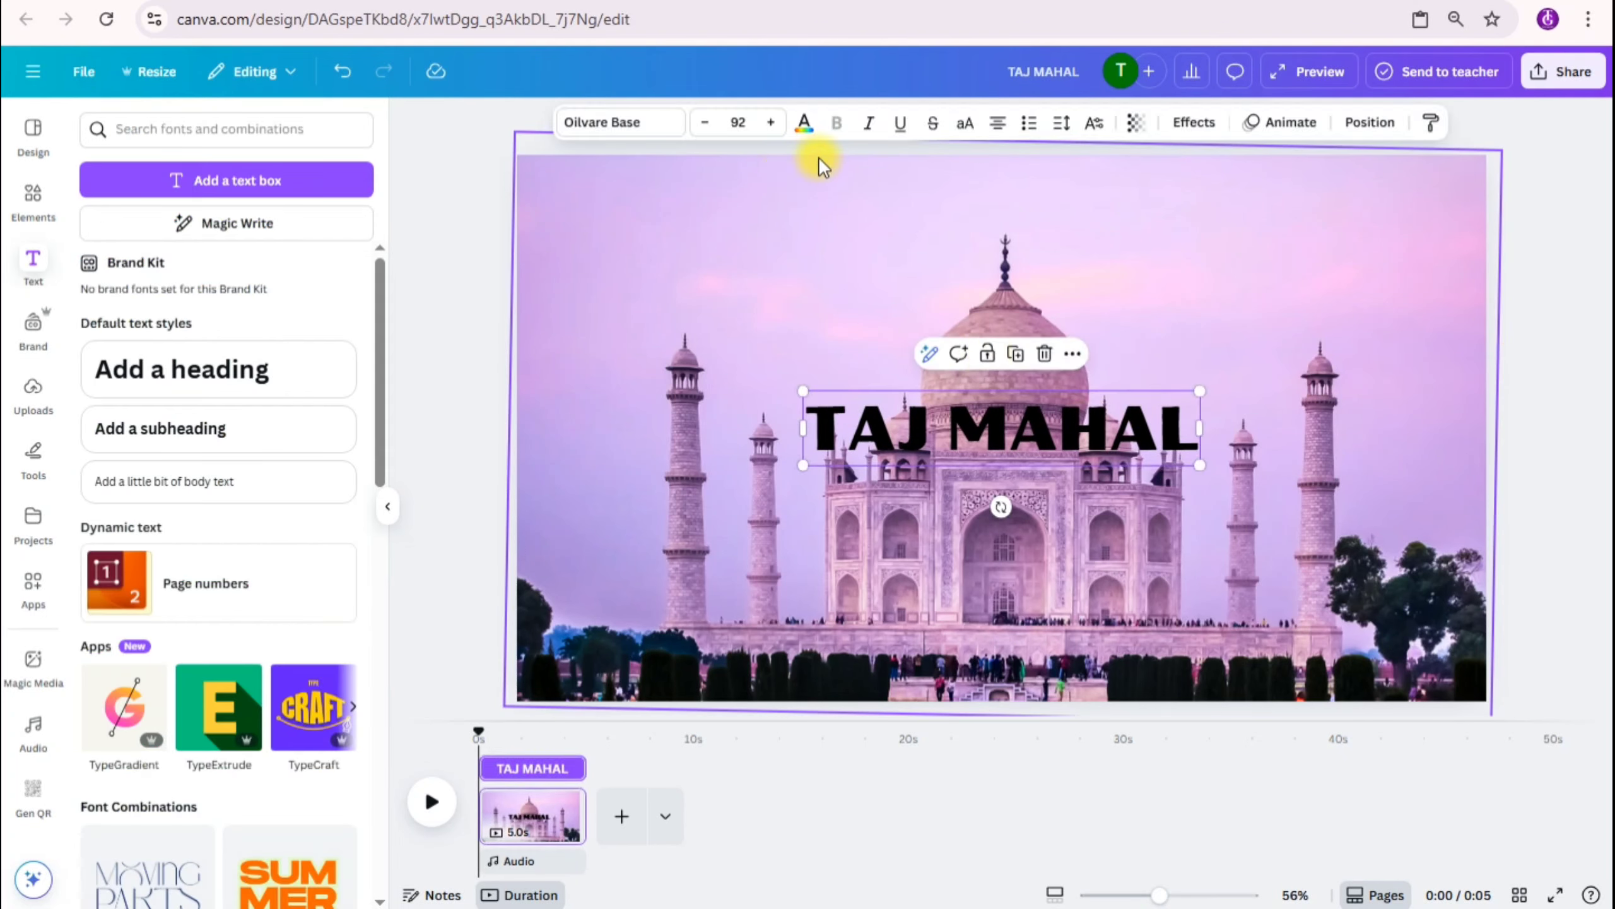
{"action": "left_click", "coordinate": [804, 123]}
{"action": "left_click", "coordinate": [203, 267]}
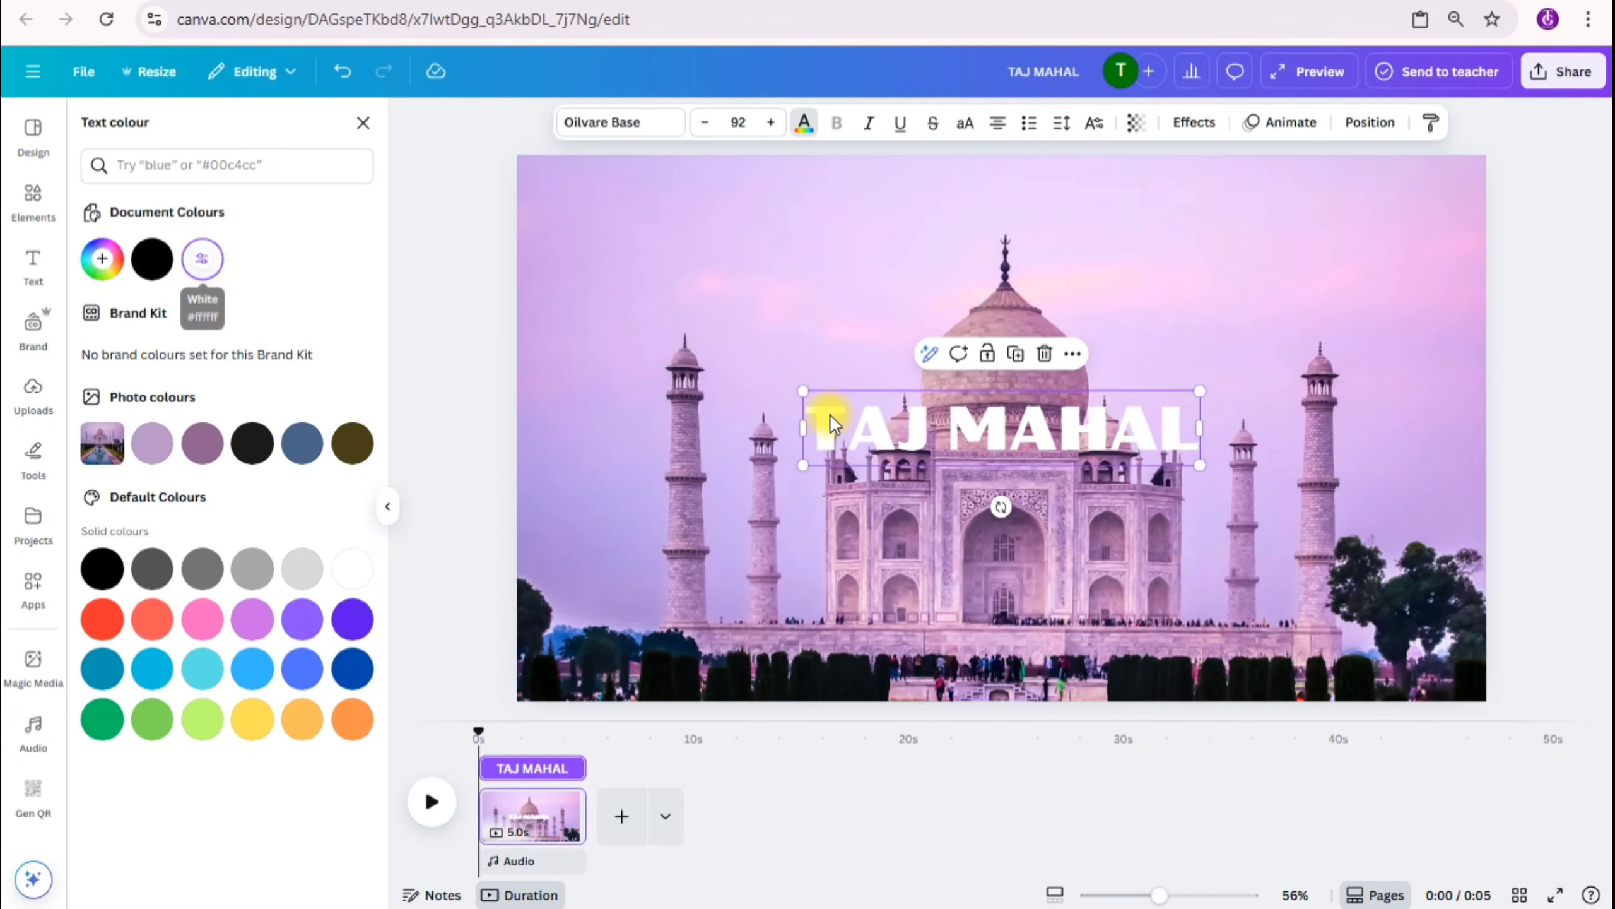
Step: Apply the Lift text effect to the heading with an intensity of 100
{"action": "left_click", "coordinate": [1191, 127]}
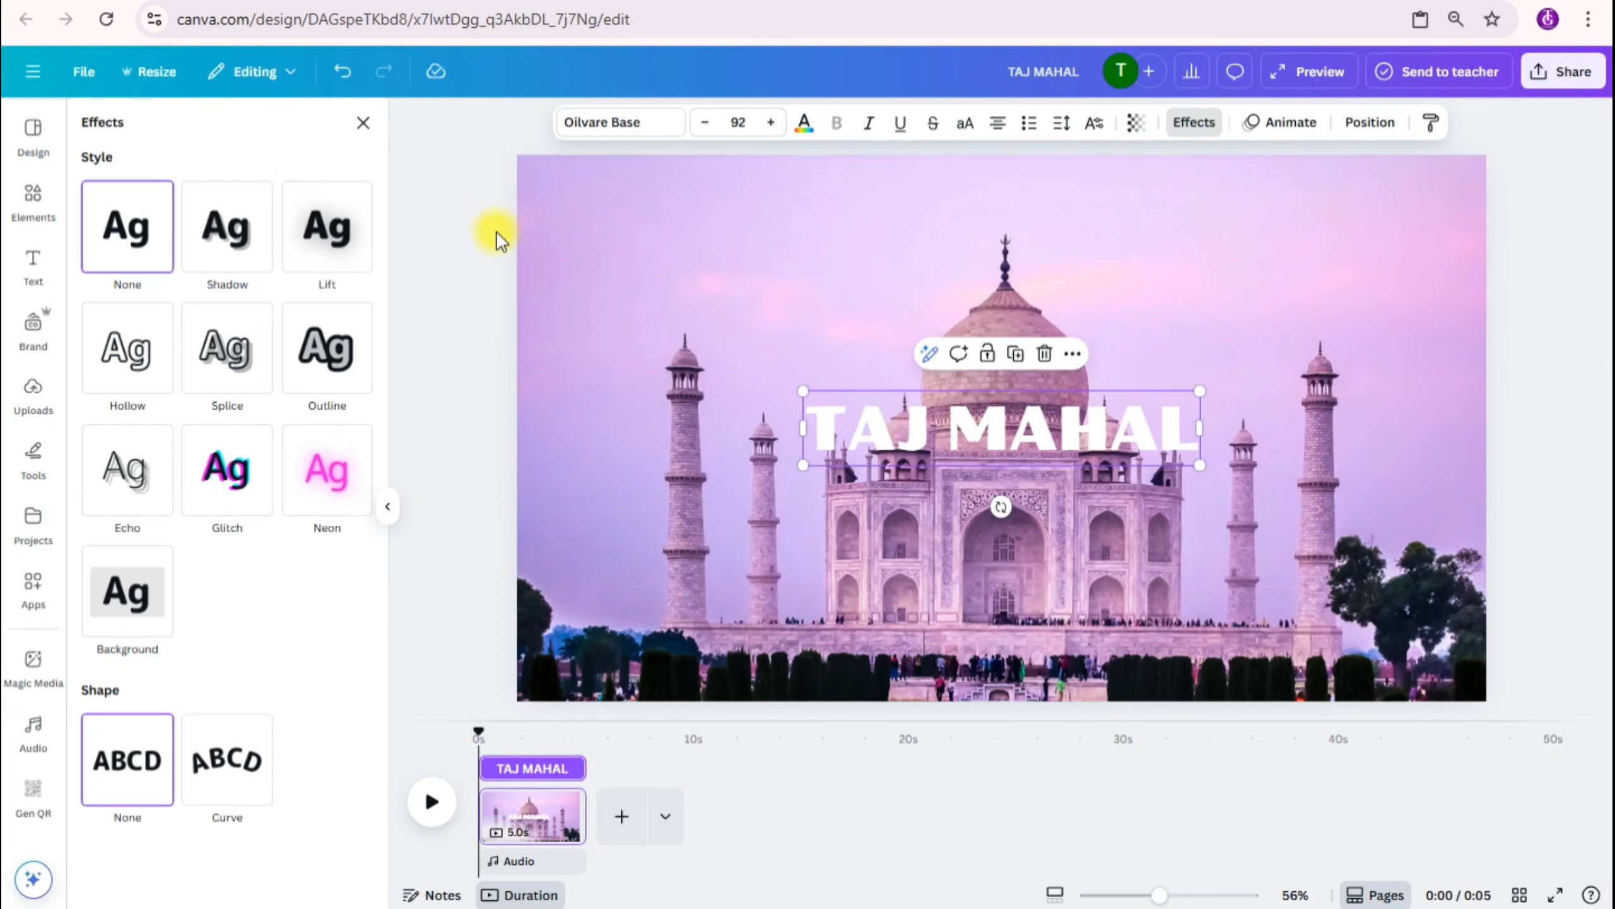
{"action": "left_click", "coordinate": [313, 224]}
{"action": "left_click_drag", "start_coordinate": [160, 350], "coordinate": [240, 347]}
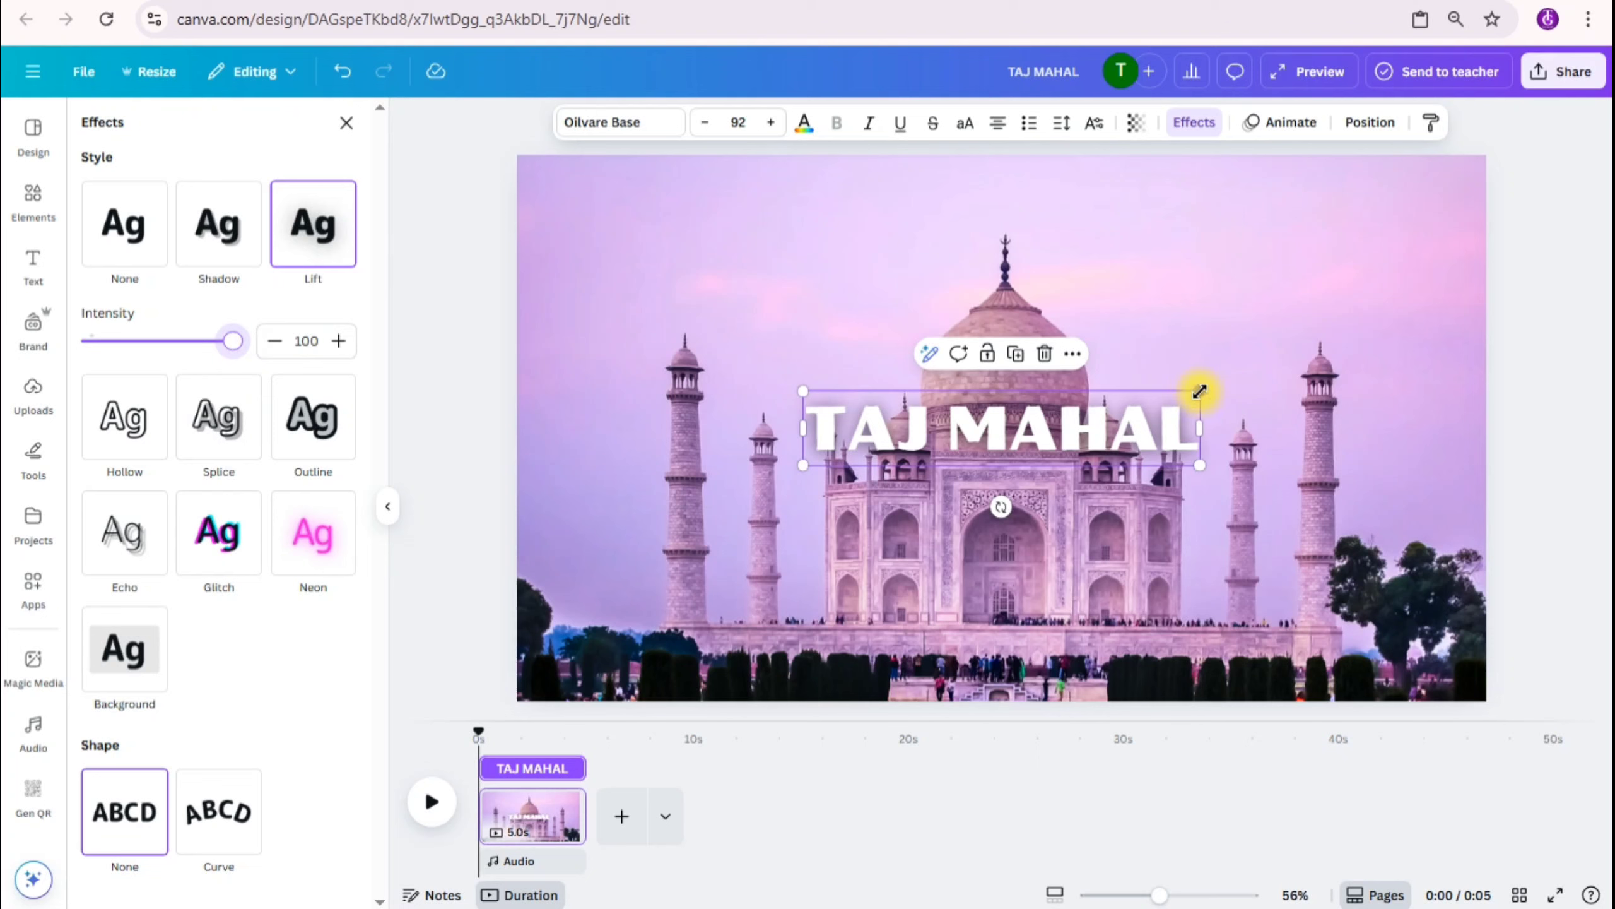
Step: Enlarge the heading to a font size of about 173 and centre it across the Taj Mahal
{"action": "left_click_drag", "start_coordinate": [1199, 391], "coordinate": [1398, 353]}
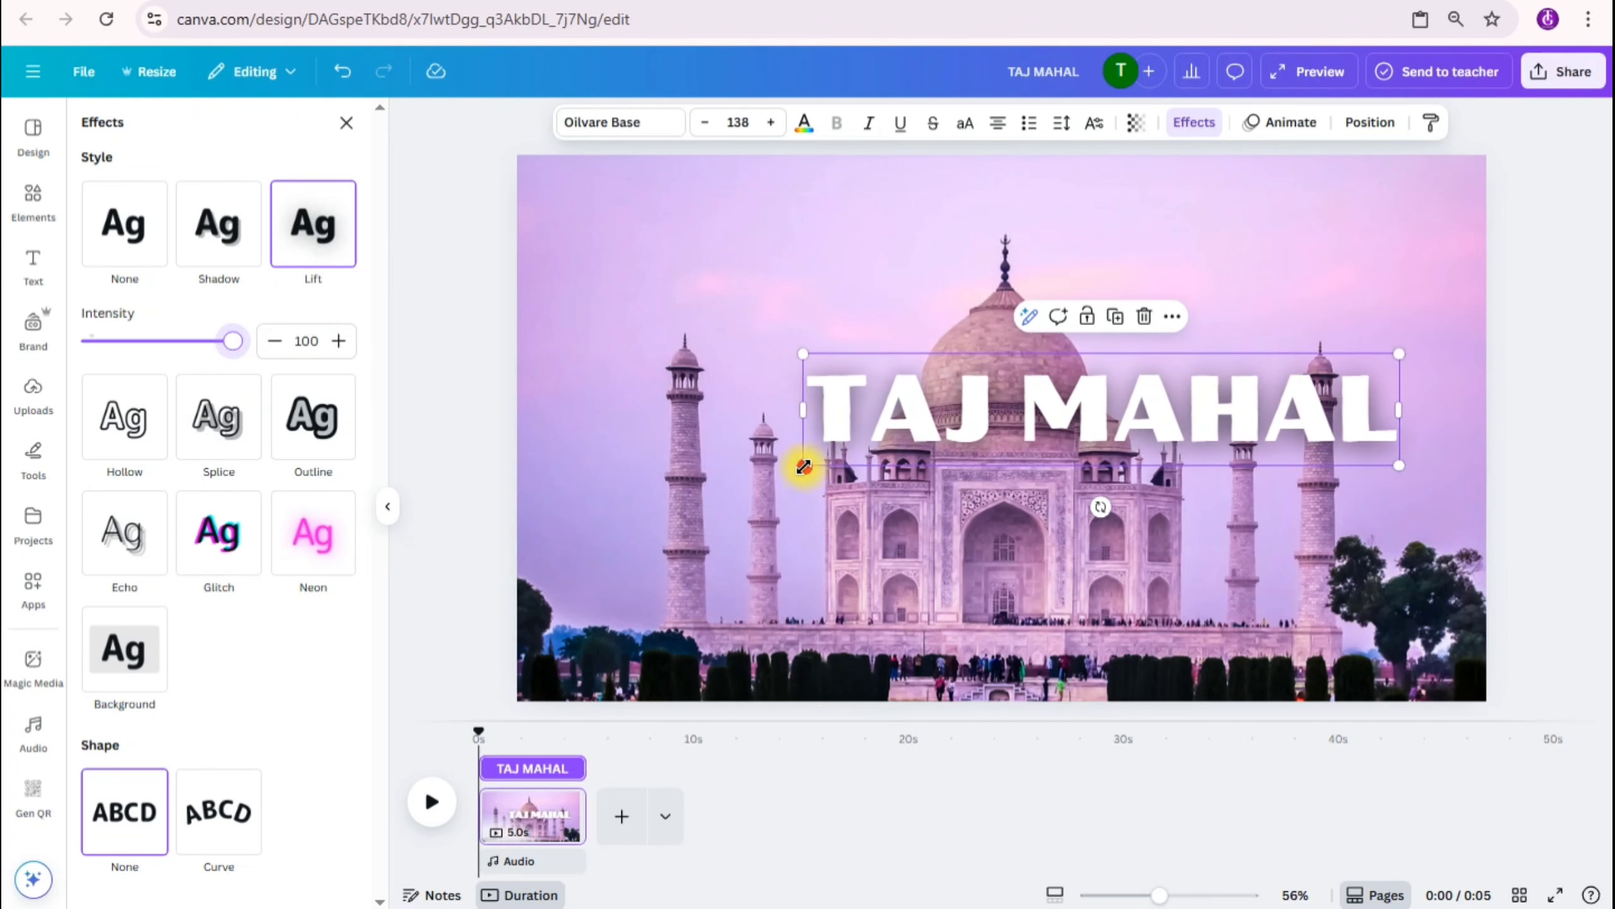
{"action": "left_click_drag", "start_coordinate": [804, 466], "coordinate": [662, 512]}
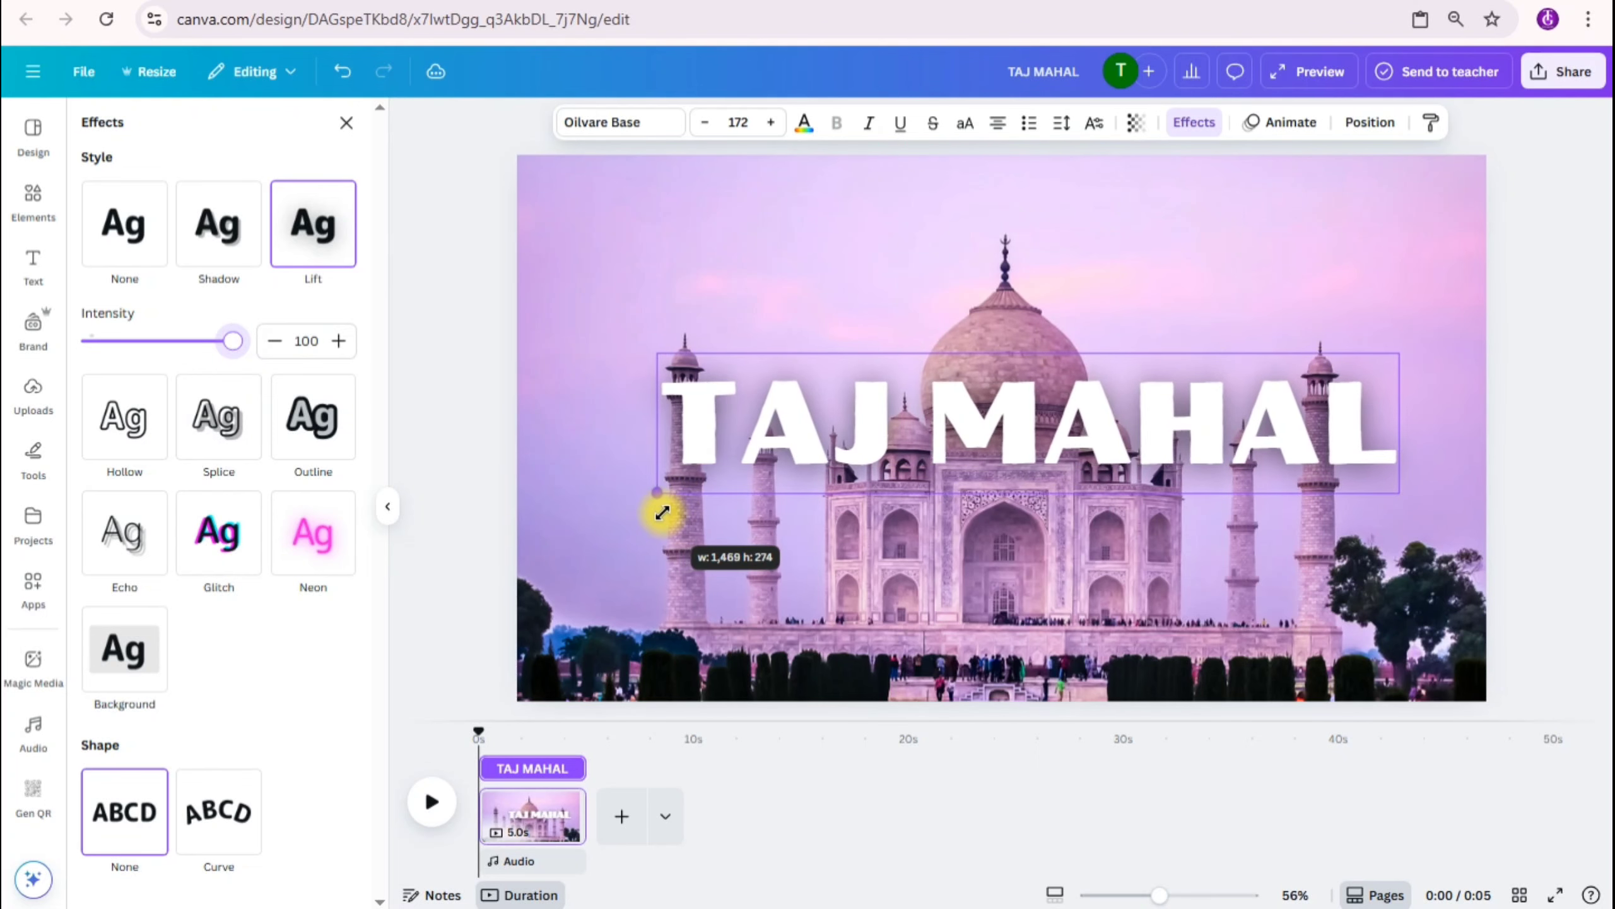
{"action": "left_click_drag", "start_coordinate": [989, 429], "coordinate": [969, 435]}
{"action": "right_click", "coordinate": [967, 428]}
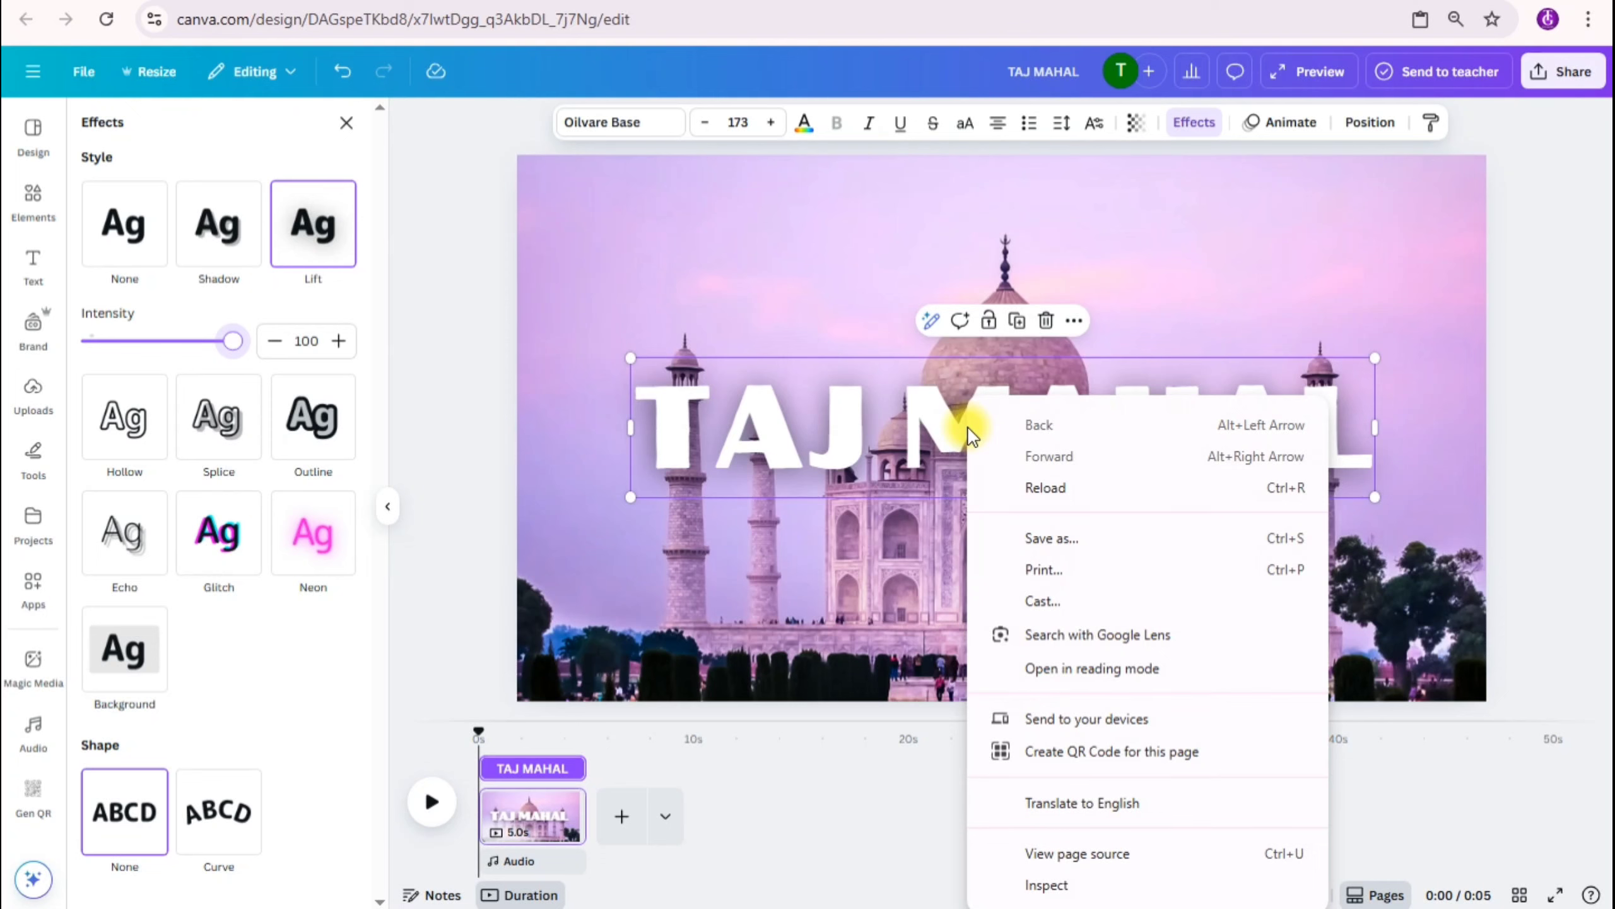
{"action": "right_click", "coordinate": [931, 402]}
{"action": "left_click", "coordinate": [957, 389]}
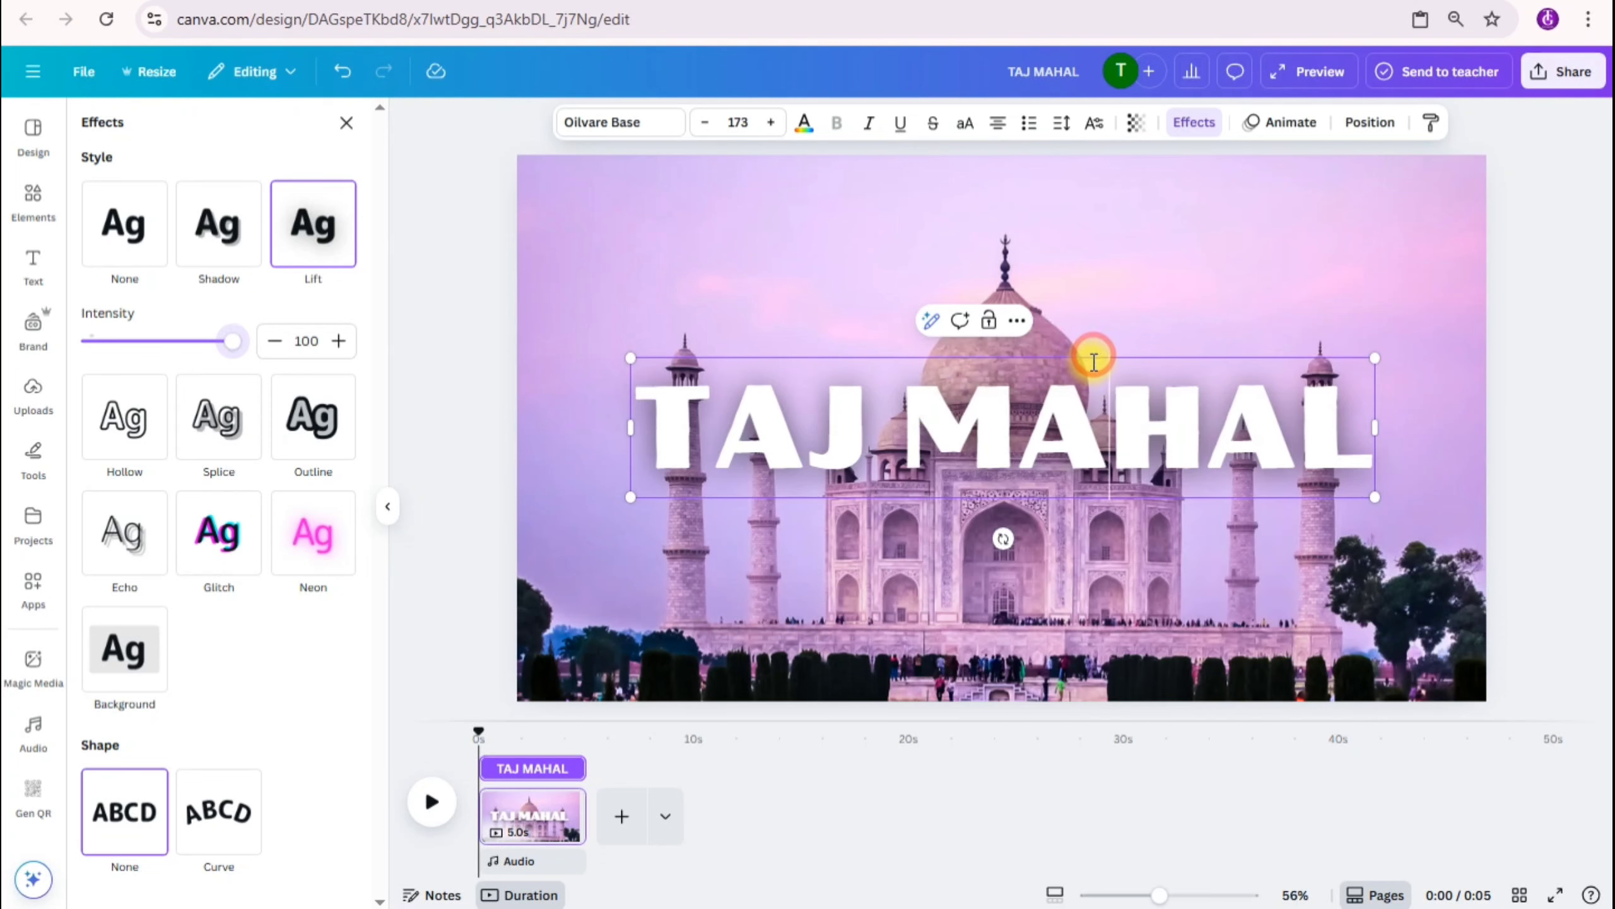
{"action": "left_click", "coordinate": [1525, 306]}
{"action": "left_click", "coordinate": [1112, 403]}
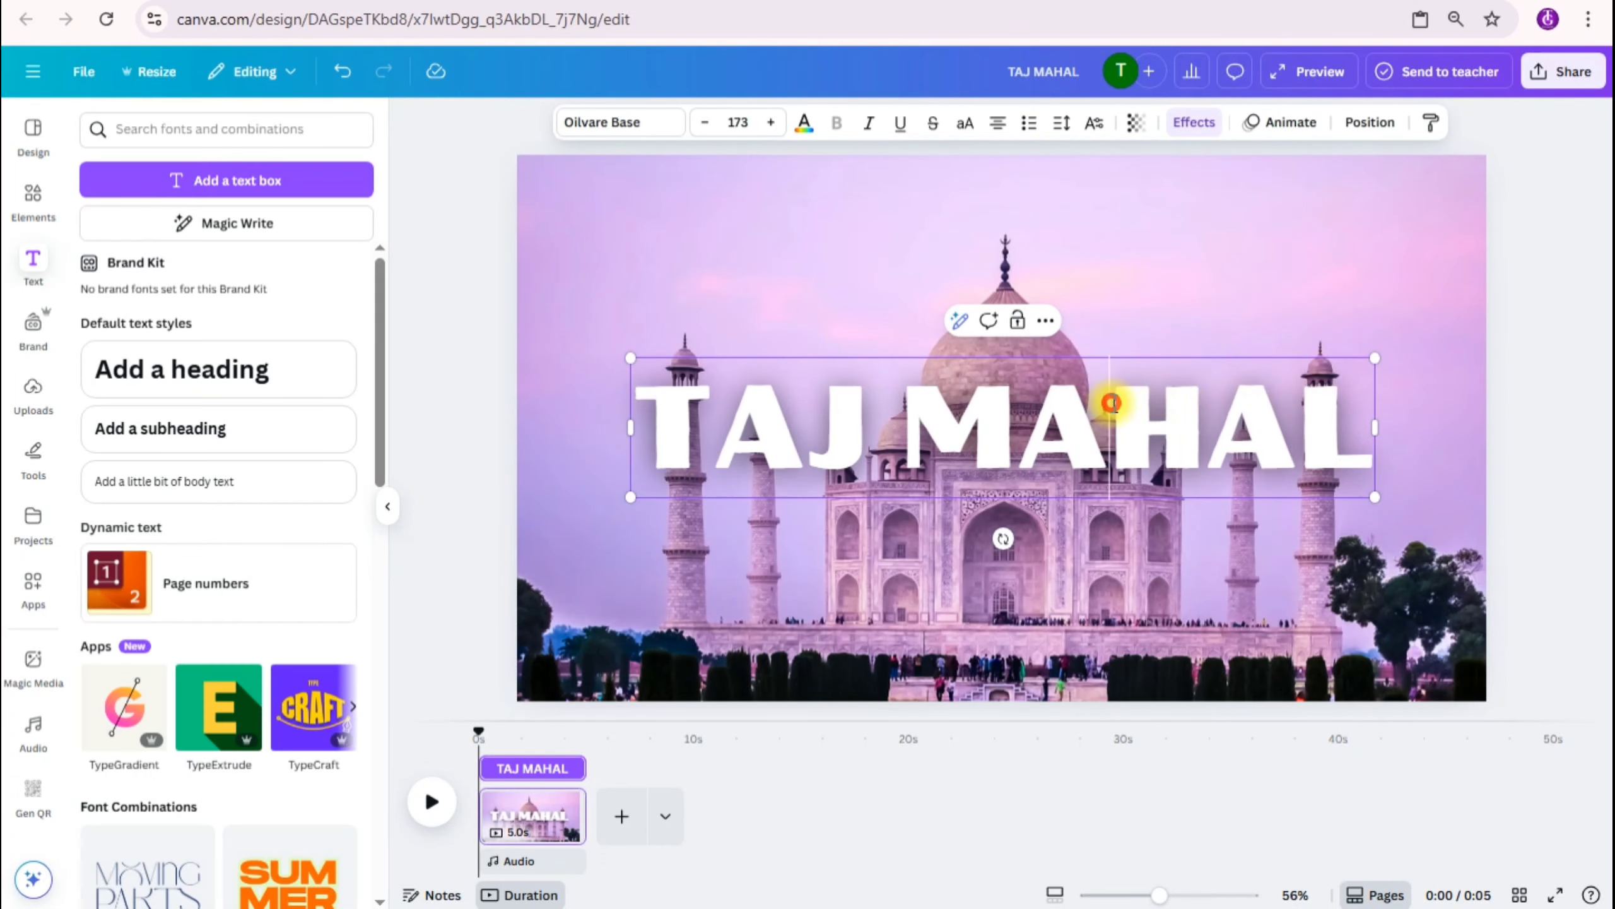
Step: Duplicate the TAJ MAHAL heading
{"action": "left_click", "coordinate": [1491, 372]}
{"action": "left_click", "coordinate": [1281, 418]}
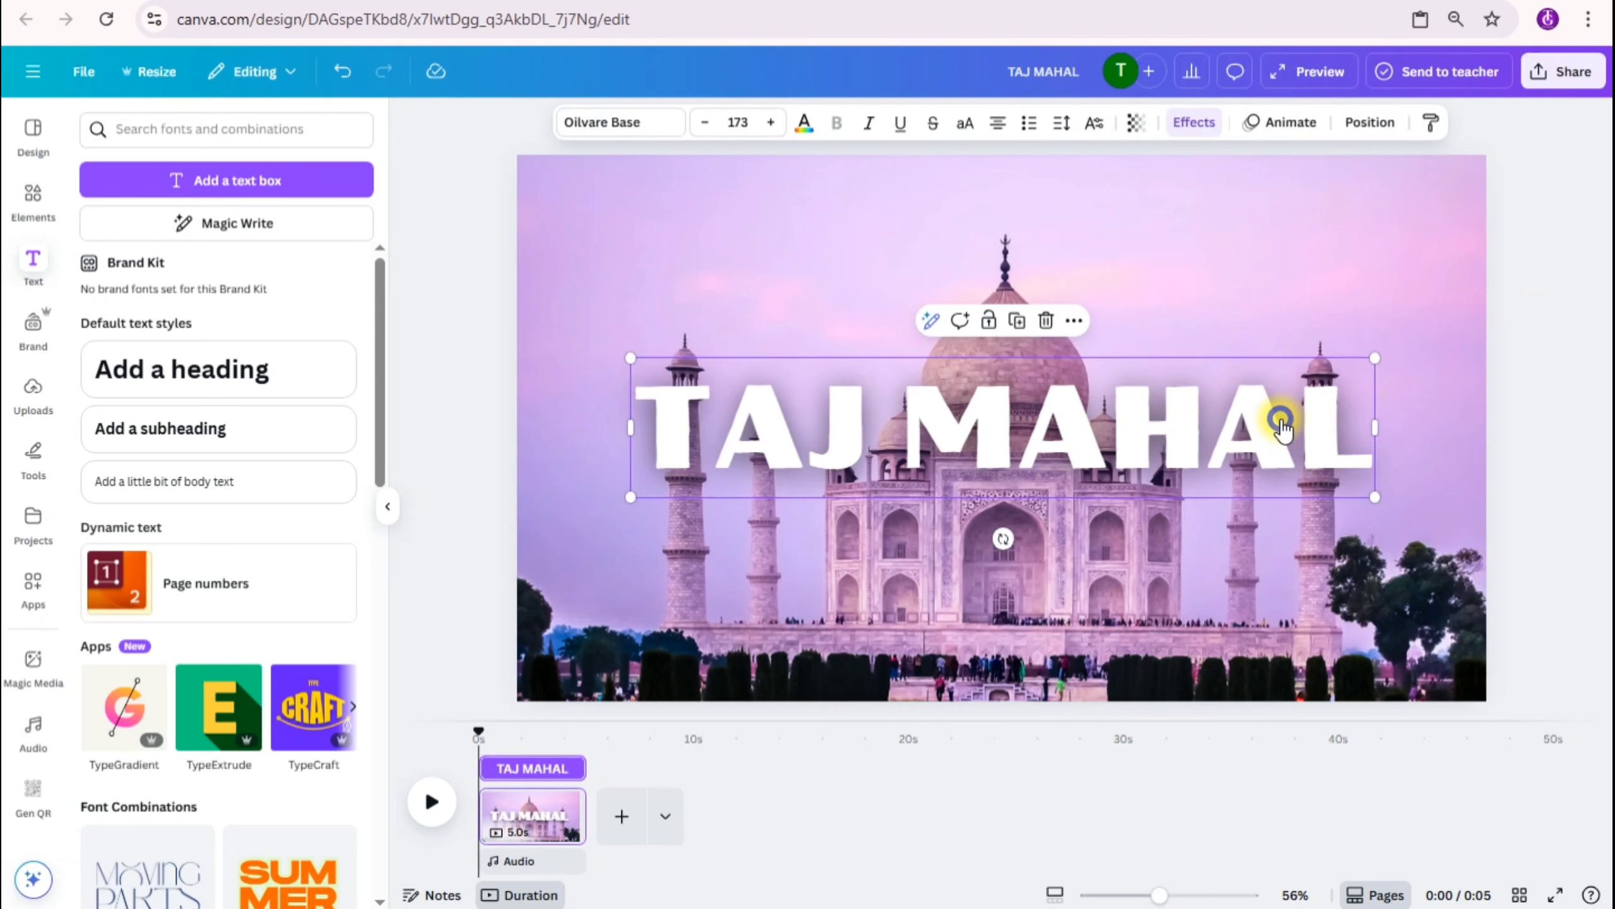
{"action": "right_click", "coordinate": [1281, 418]}
{"action": "left_click", "coordinate": [1359, 512]}
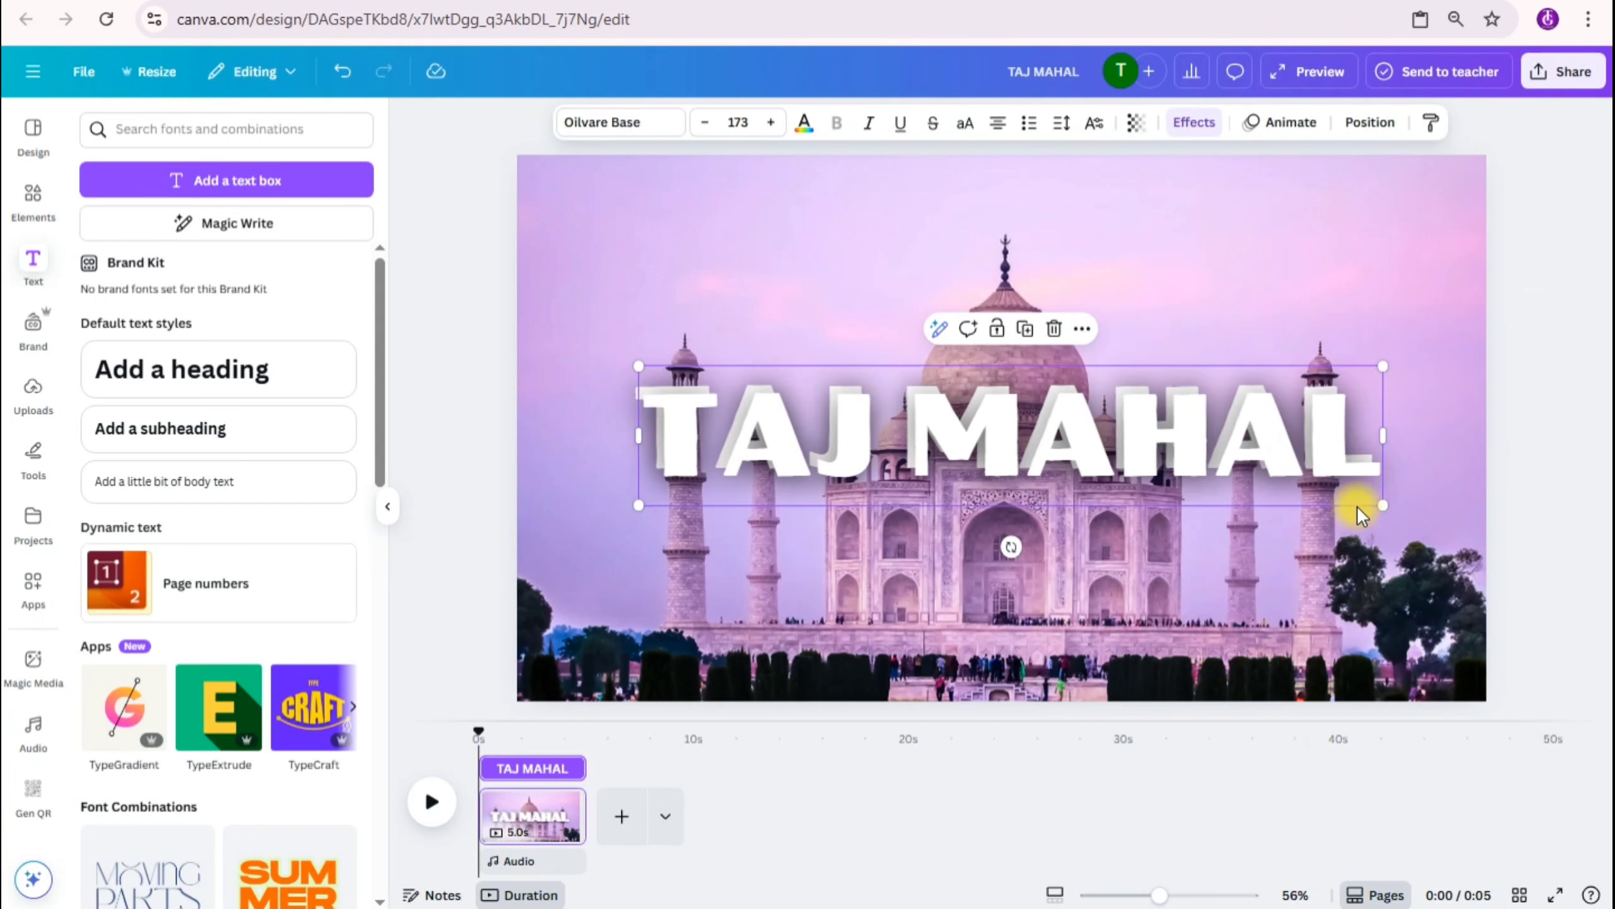
Step: Give the duplicate heading the Hollow effect with a thickness of 43 and align it exactly over the original heading
{"action": "left_click", "coordinate": [1199, 127]}
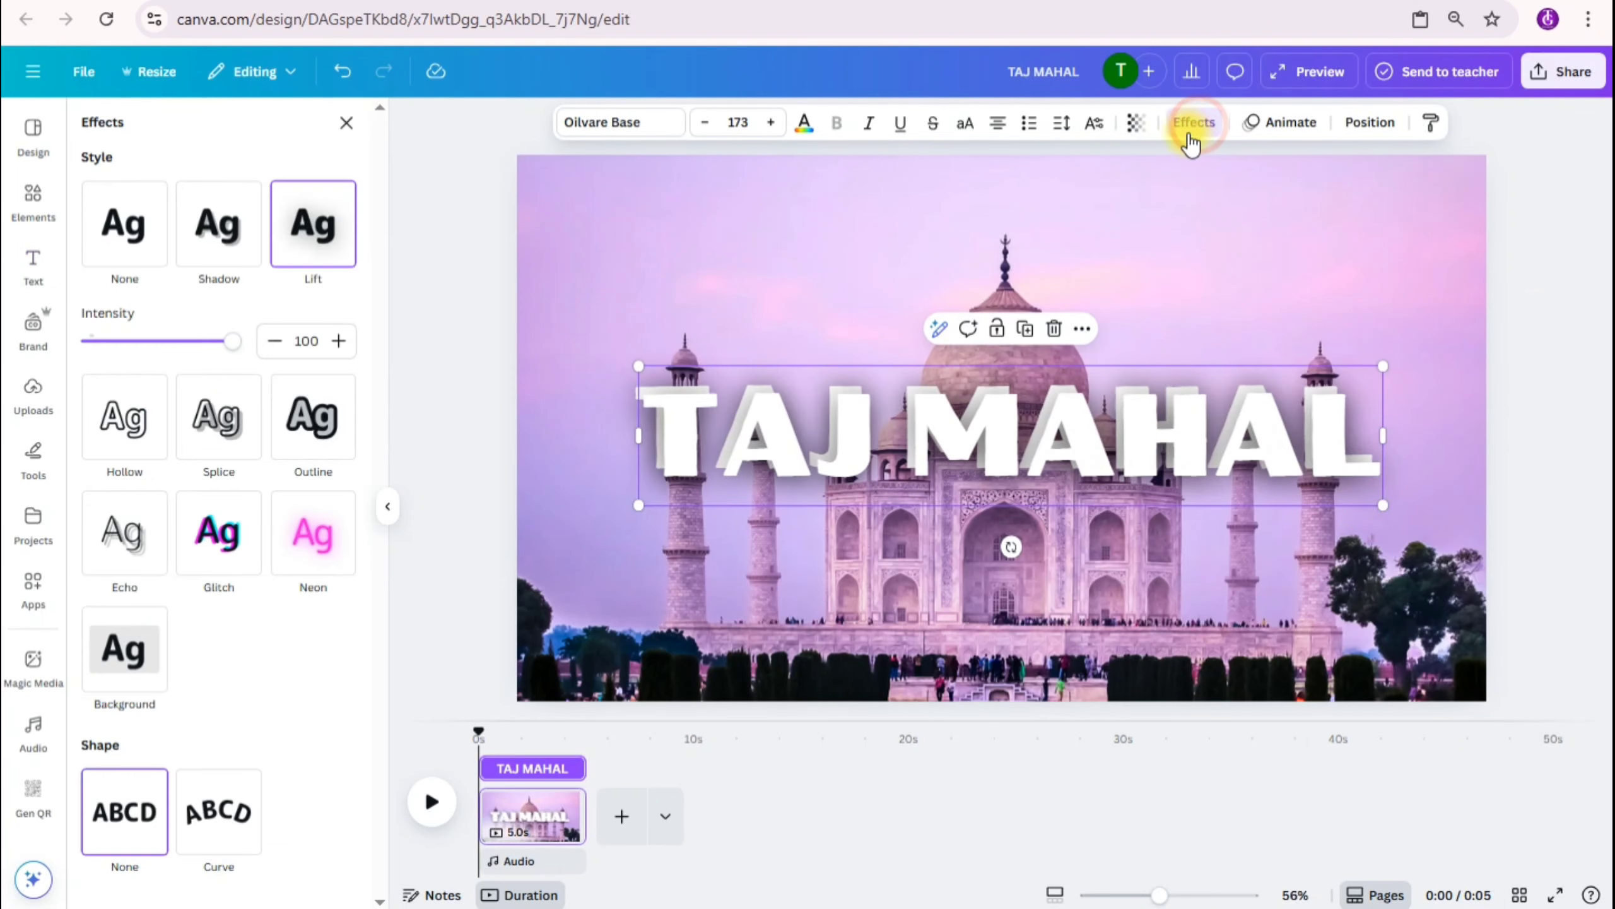
{"action": "left_click", "coordinate": [136, 422]}
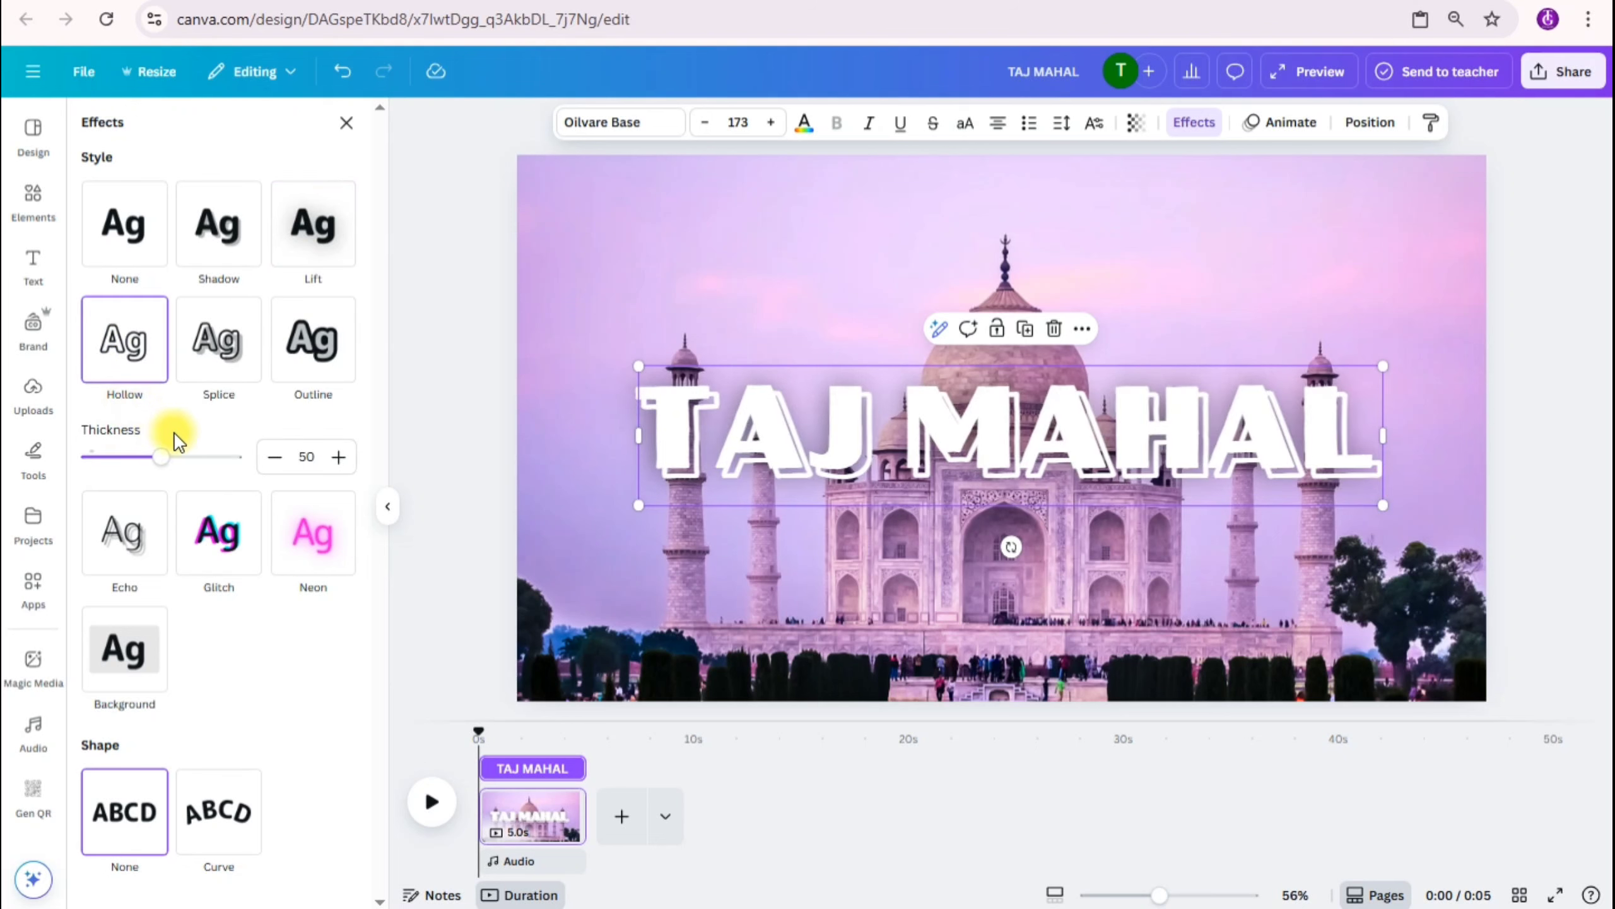
{"action": "left_click_drag", "start_coordinate": [162, 454], "coordinate": [166, 458]}
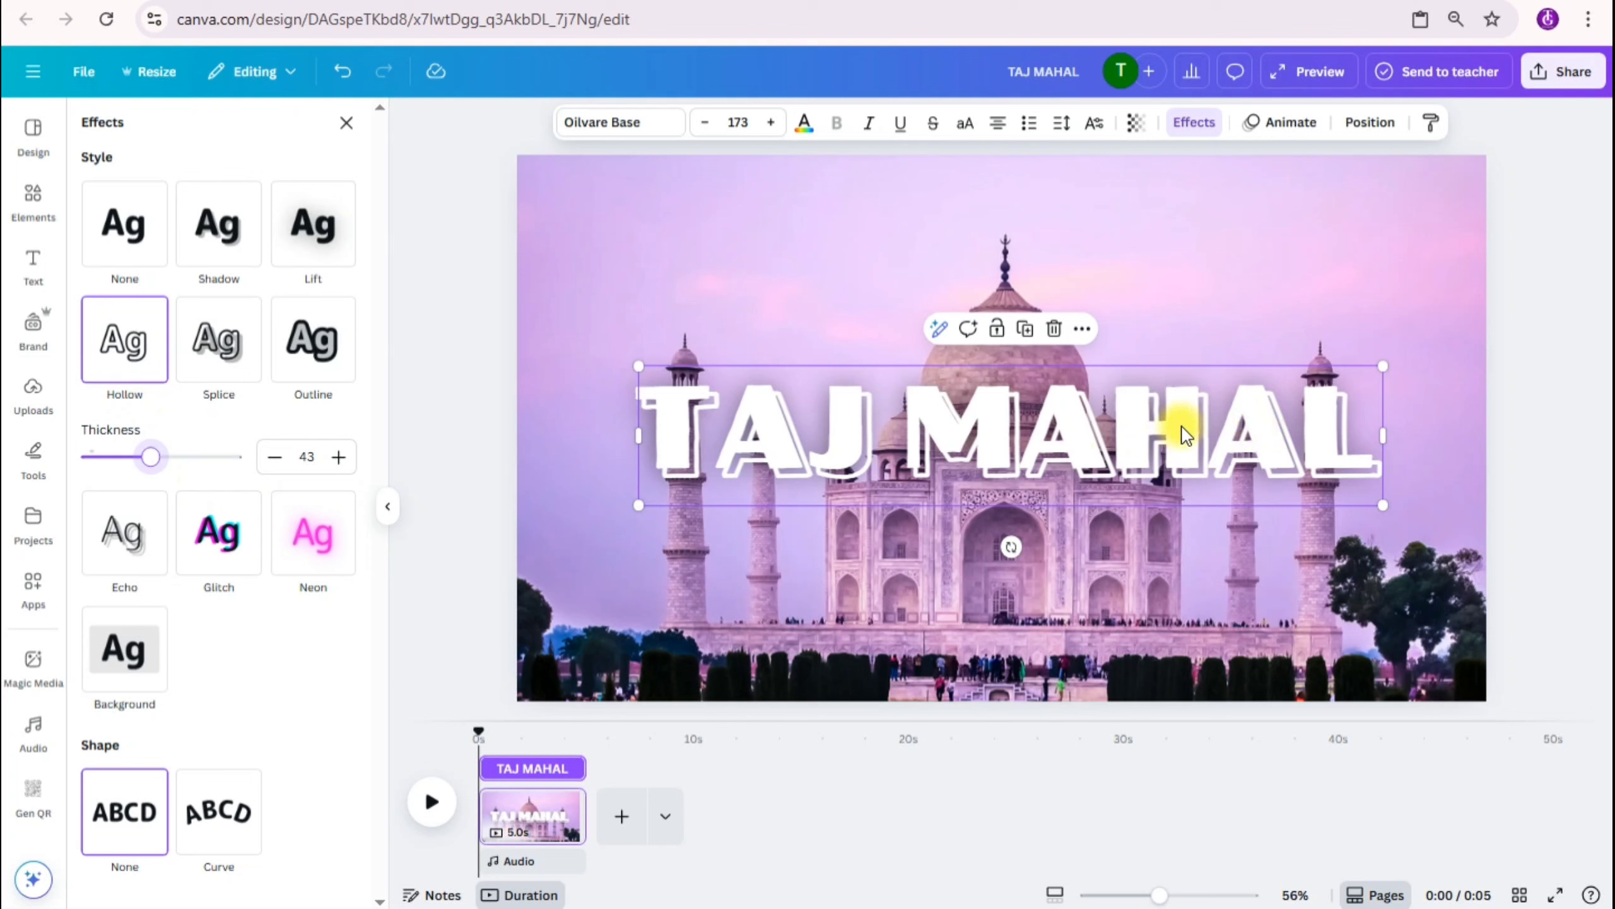
{"action": "mouse_move", "coordinate": [1180, 428]}
{"action": "left_mouse_down"}
{"action": "mouse_move", "coordinate": [1164, 509]}
{"action": "mouse_move", "coordinate": [1173, 419]}
{"action": "left_mouse_up"}
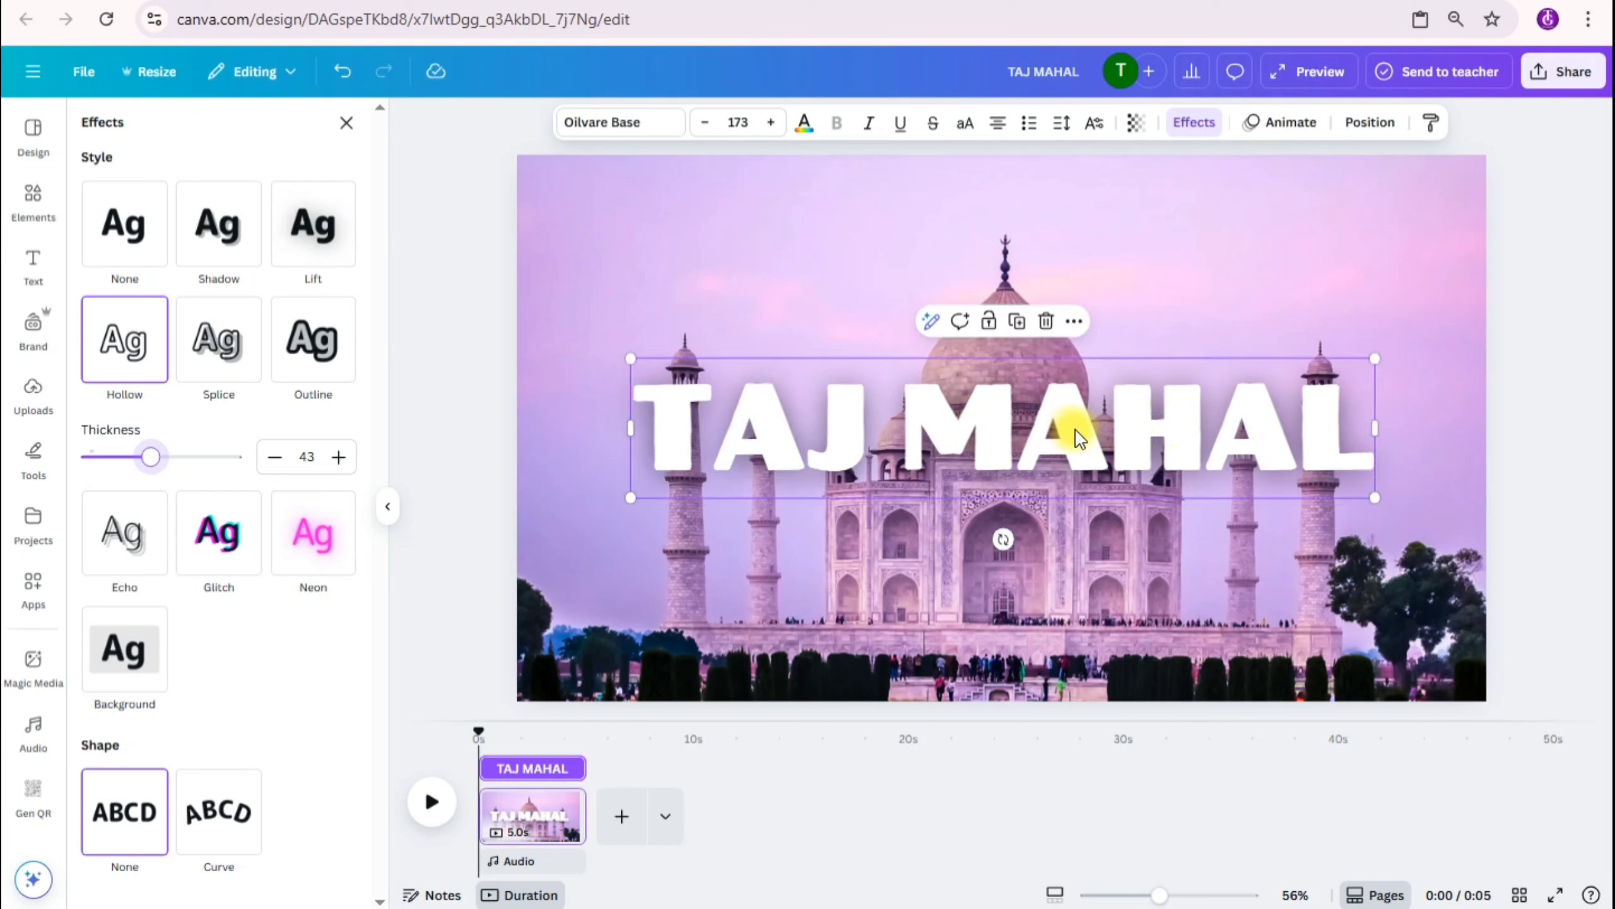
Step: Move the background-removed Taj Mahal layer between the hollow and solid TAJ MAHAL headings, and select the hollow heading's layer
{"action": "left_click", "coordinate": [1367, 122]}
{"action": "left_click", "coordinate": [303, 177]}
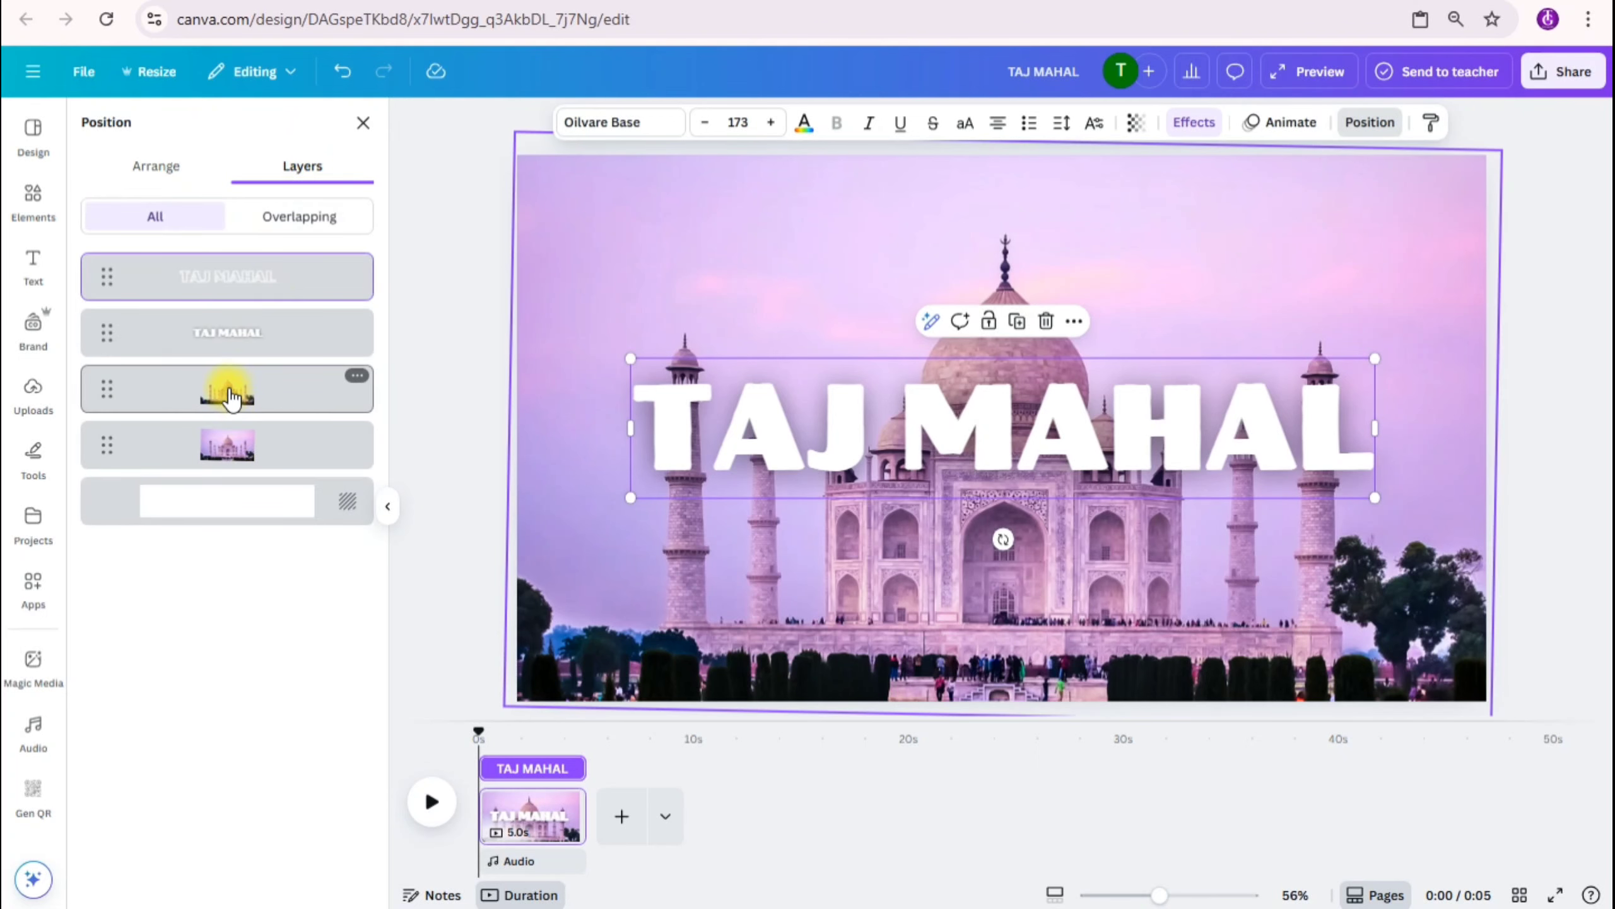
{"action": "left_click_drag", "start_coordinate": [231, 394], "coordinate": [229, 298]}
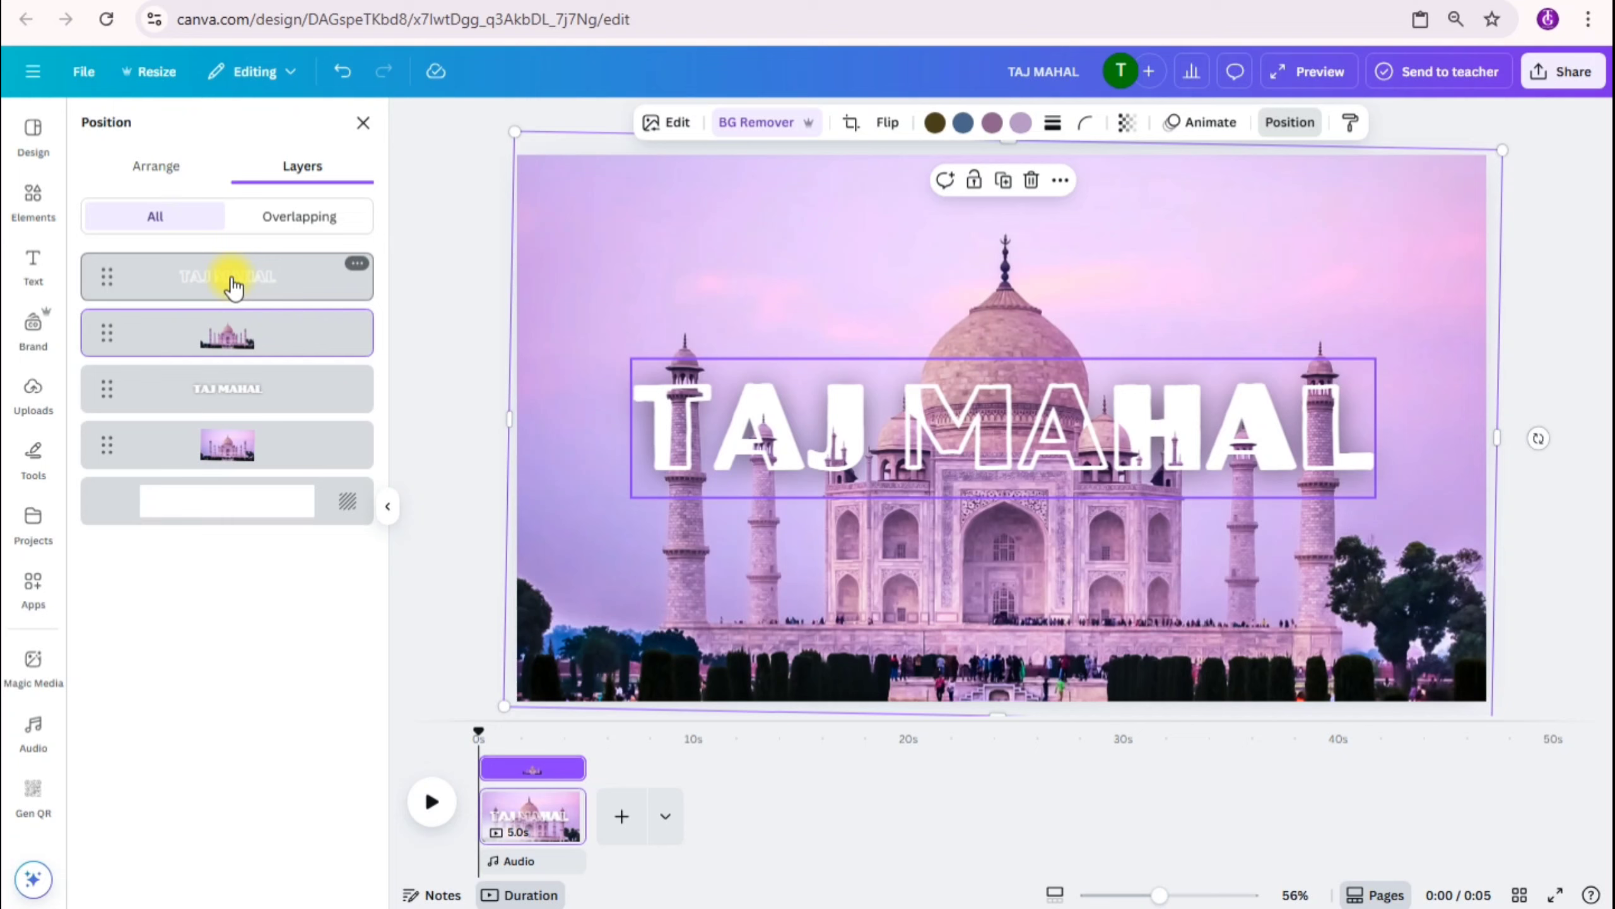
{"action": "left_click", "coordinate": [219, 276]}
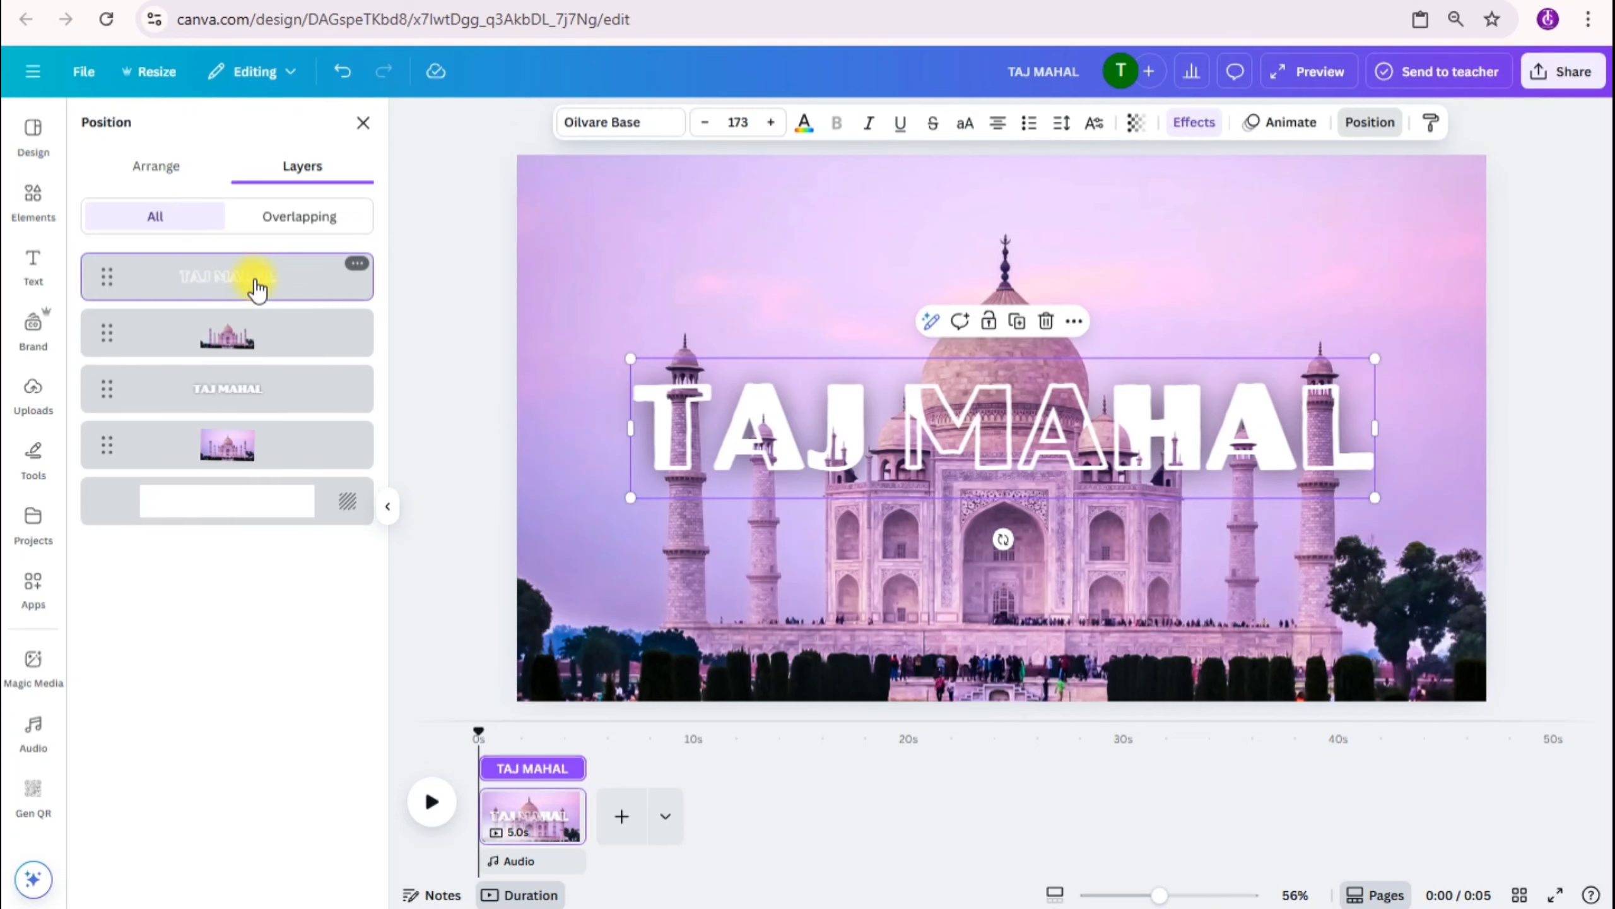
Step: Move both TAJ MAHAL headings together above the upper edge of the page, and duplicate the page
{"action": "left_click", "coordinate": [240, 401], "text": "shift"}
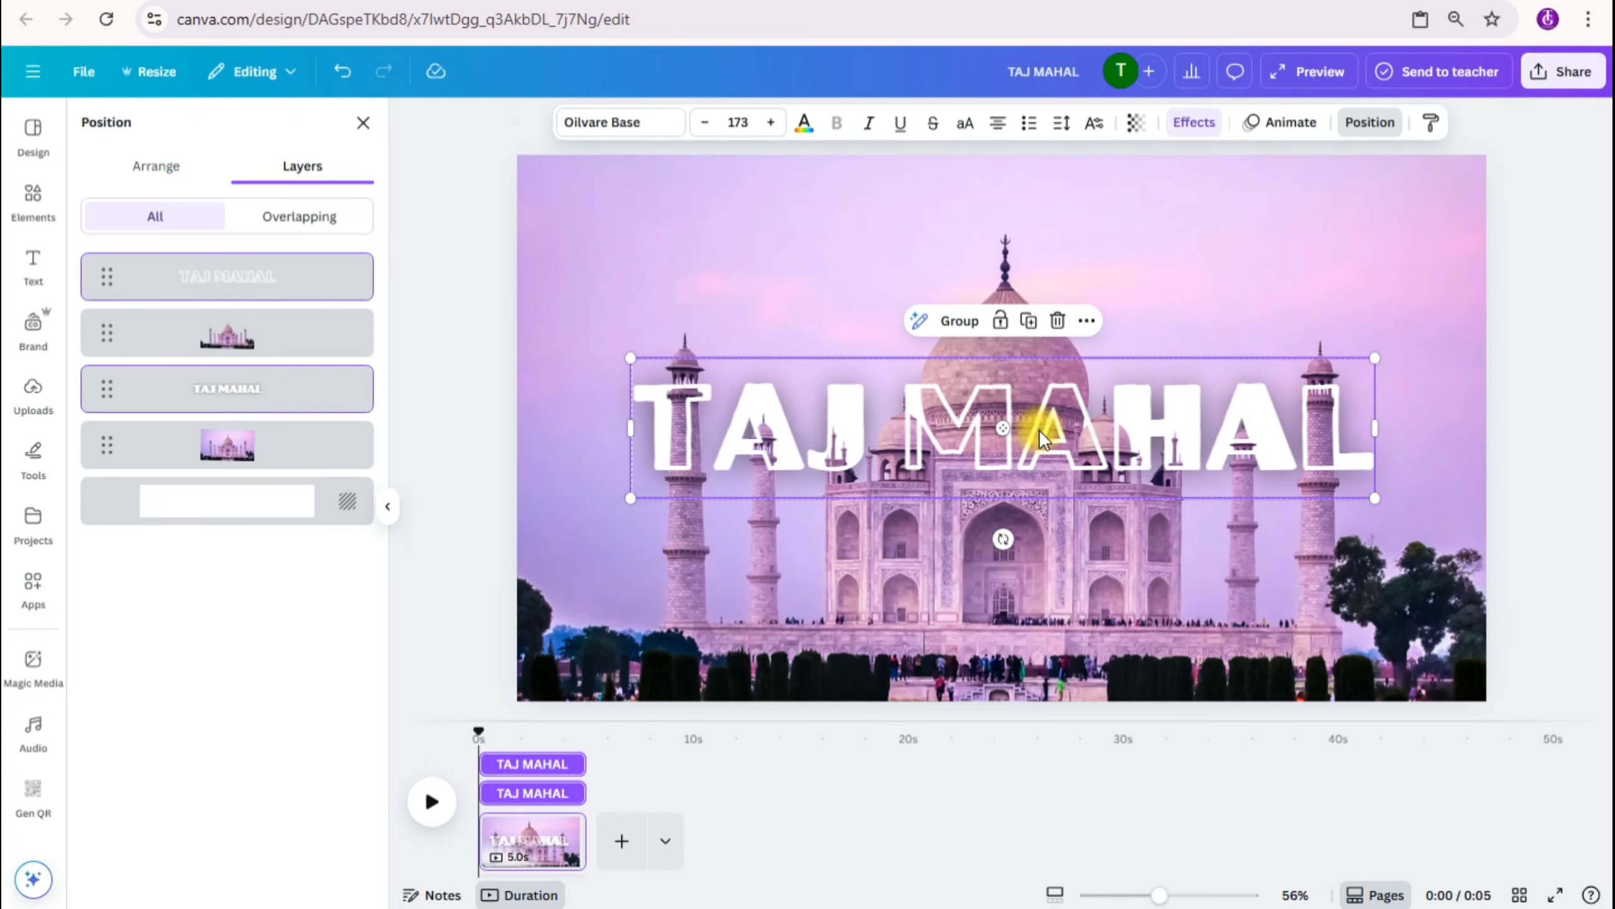
{"action": "left_click_drag", "start_coordinate": [1041, 435], "coordinate": [1045, 101]}
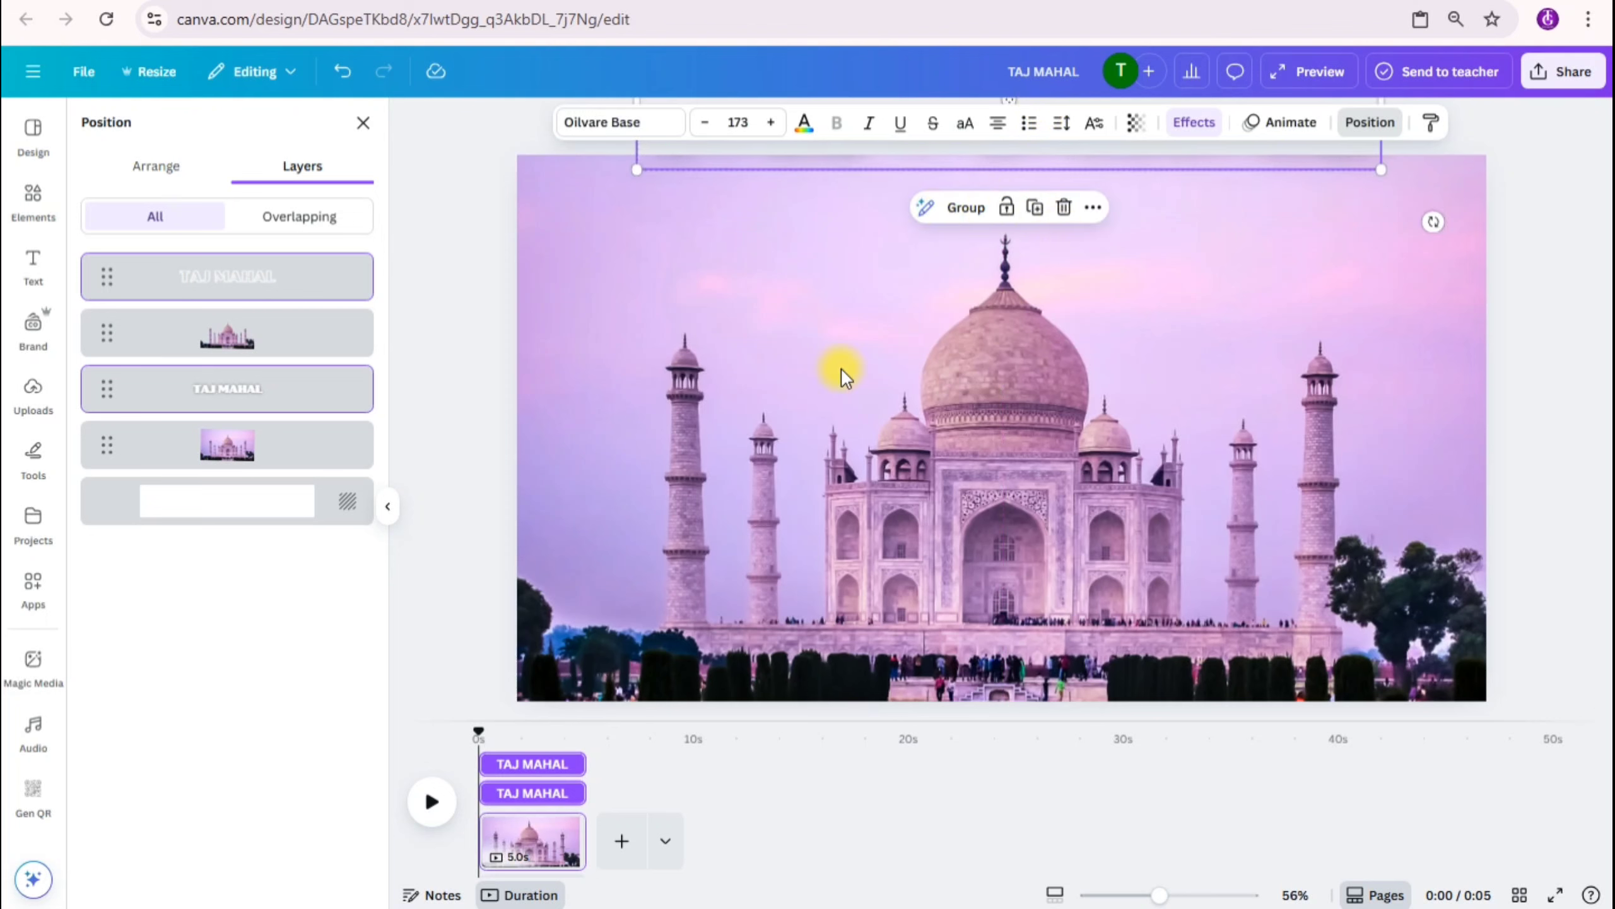
{"action": "left_click", "coordinate": [558, 829]}
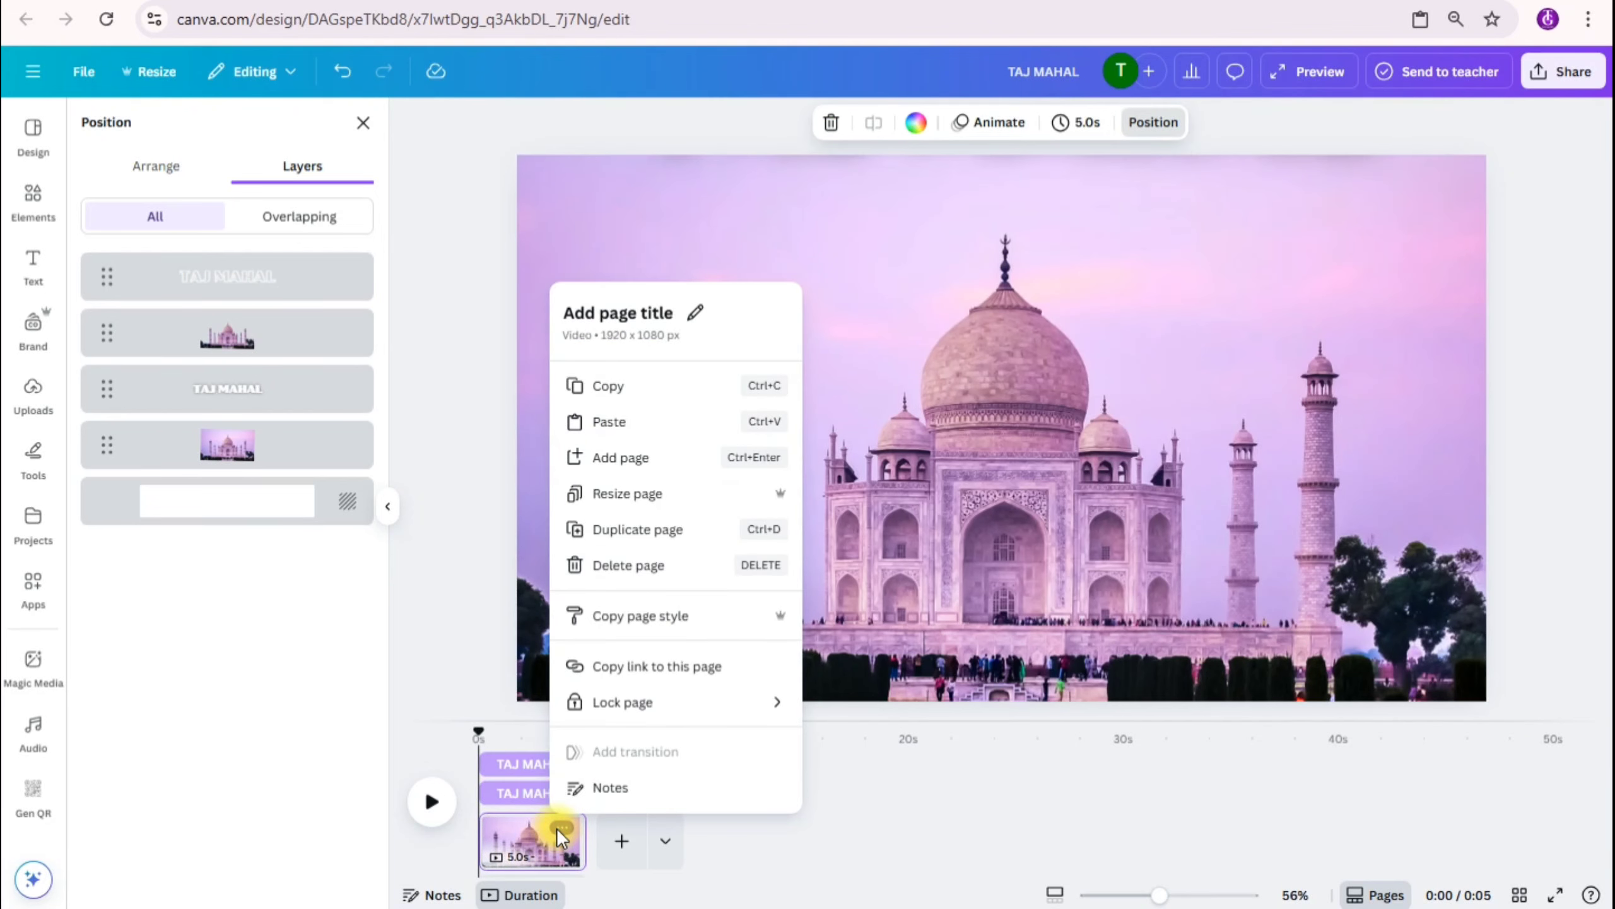
{"action": "left_click", "coordinate": [609, 540]}
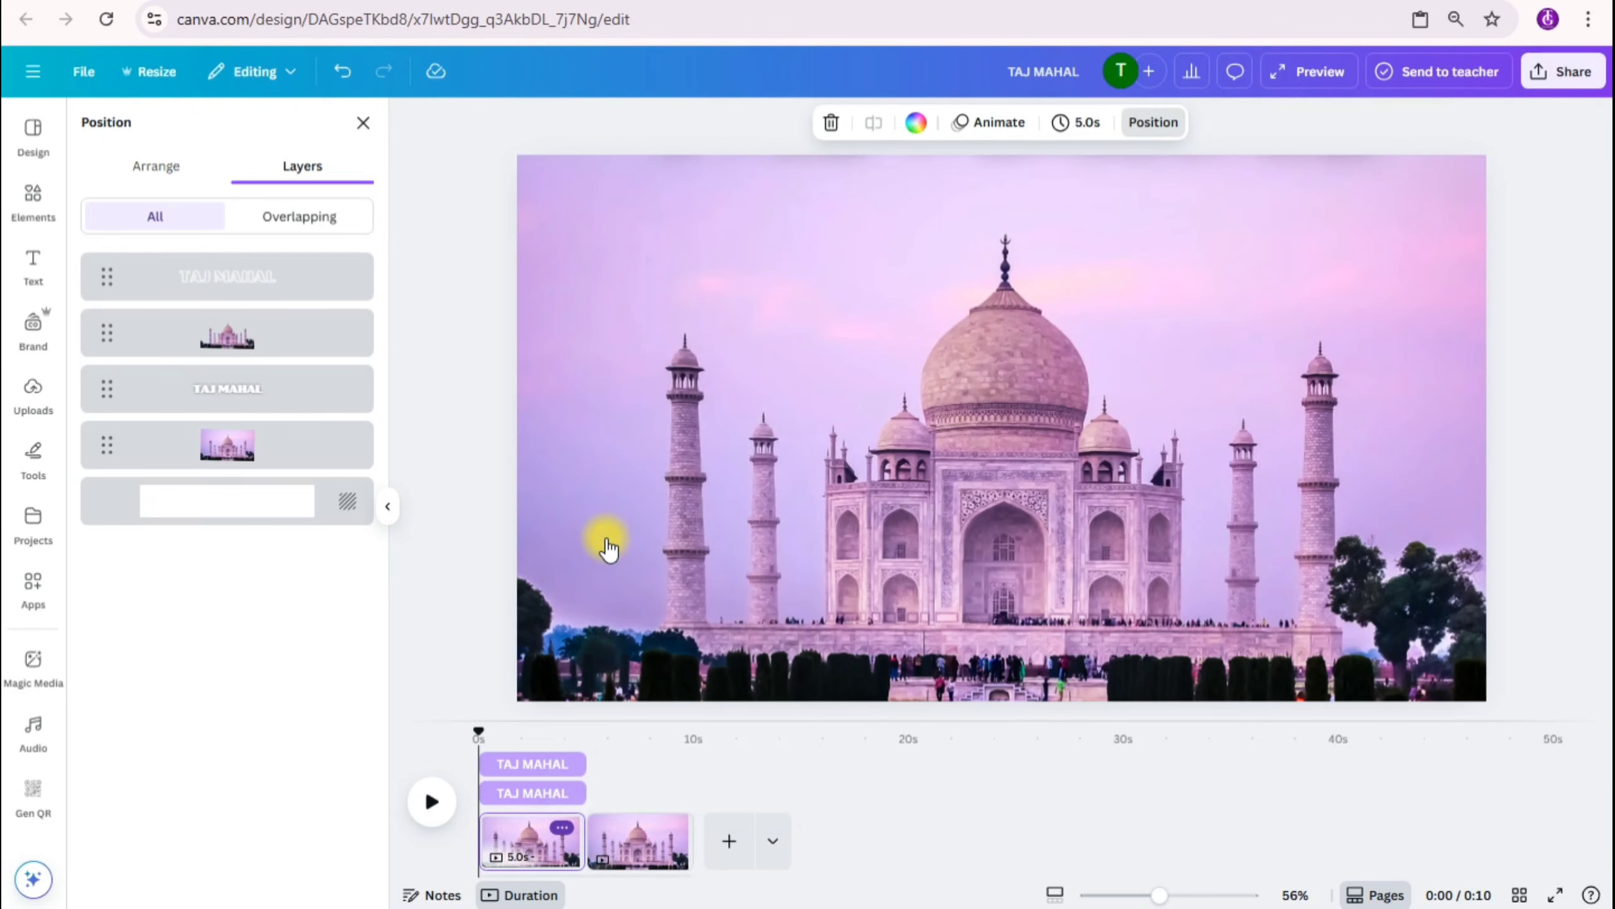
Step: On the second page, select both TAJ MAHAL headings and move them down across the lower middle of the monument
{"action": "left_click", "coordinate": [650, 811]}
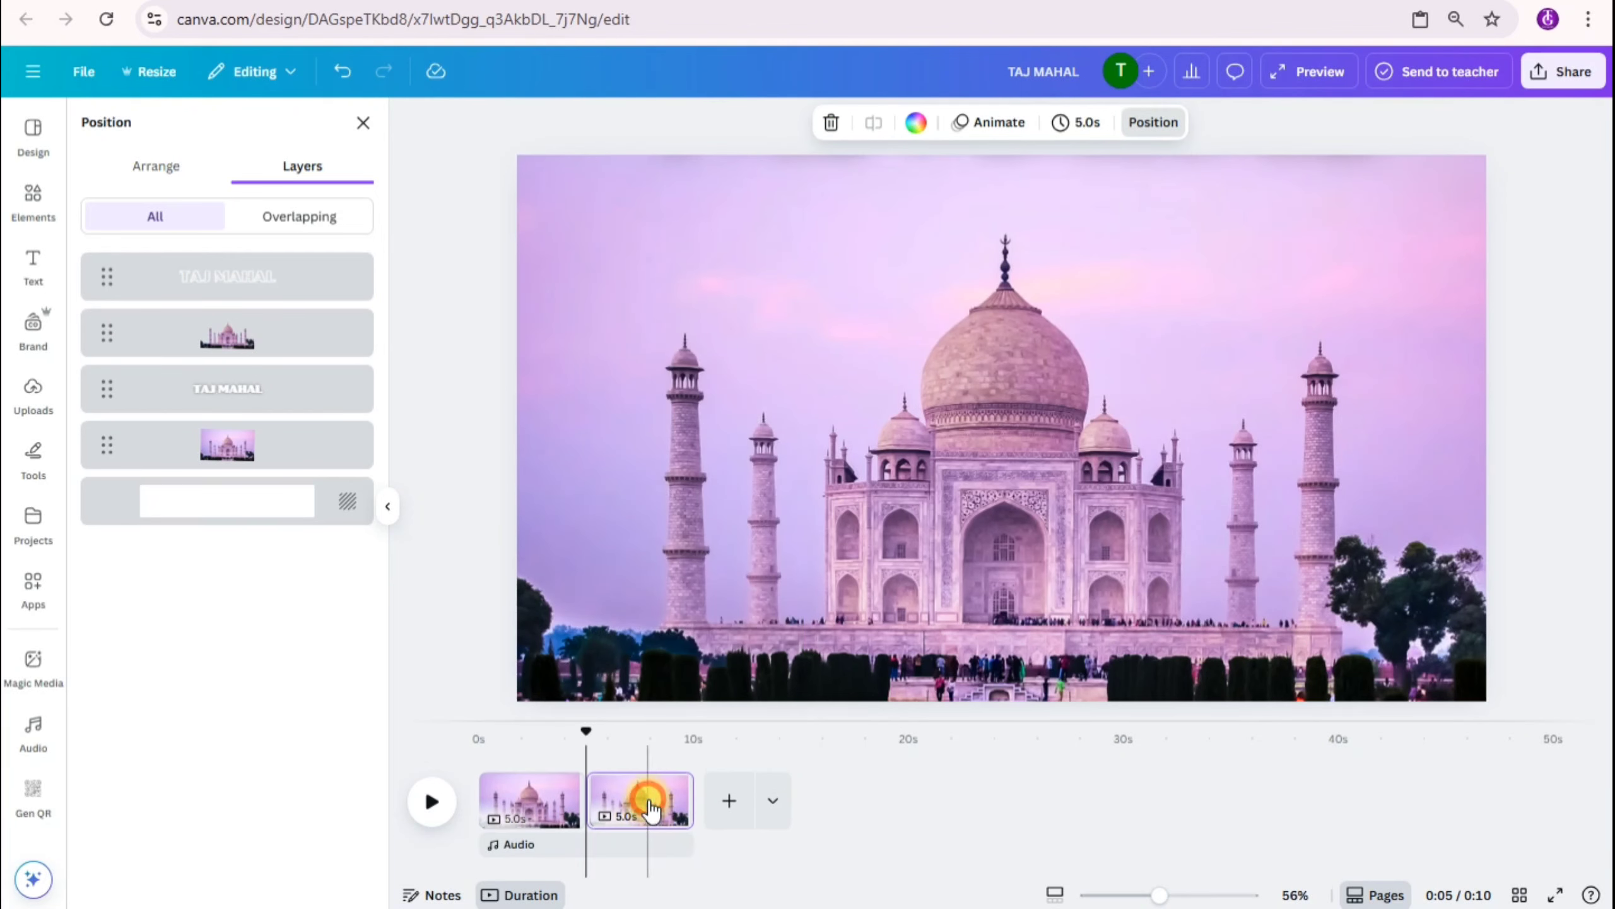
{"action": "left_click", "coordinate": [1015, 532]}
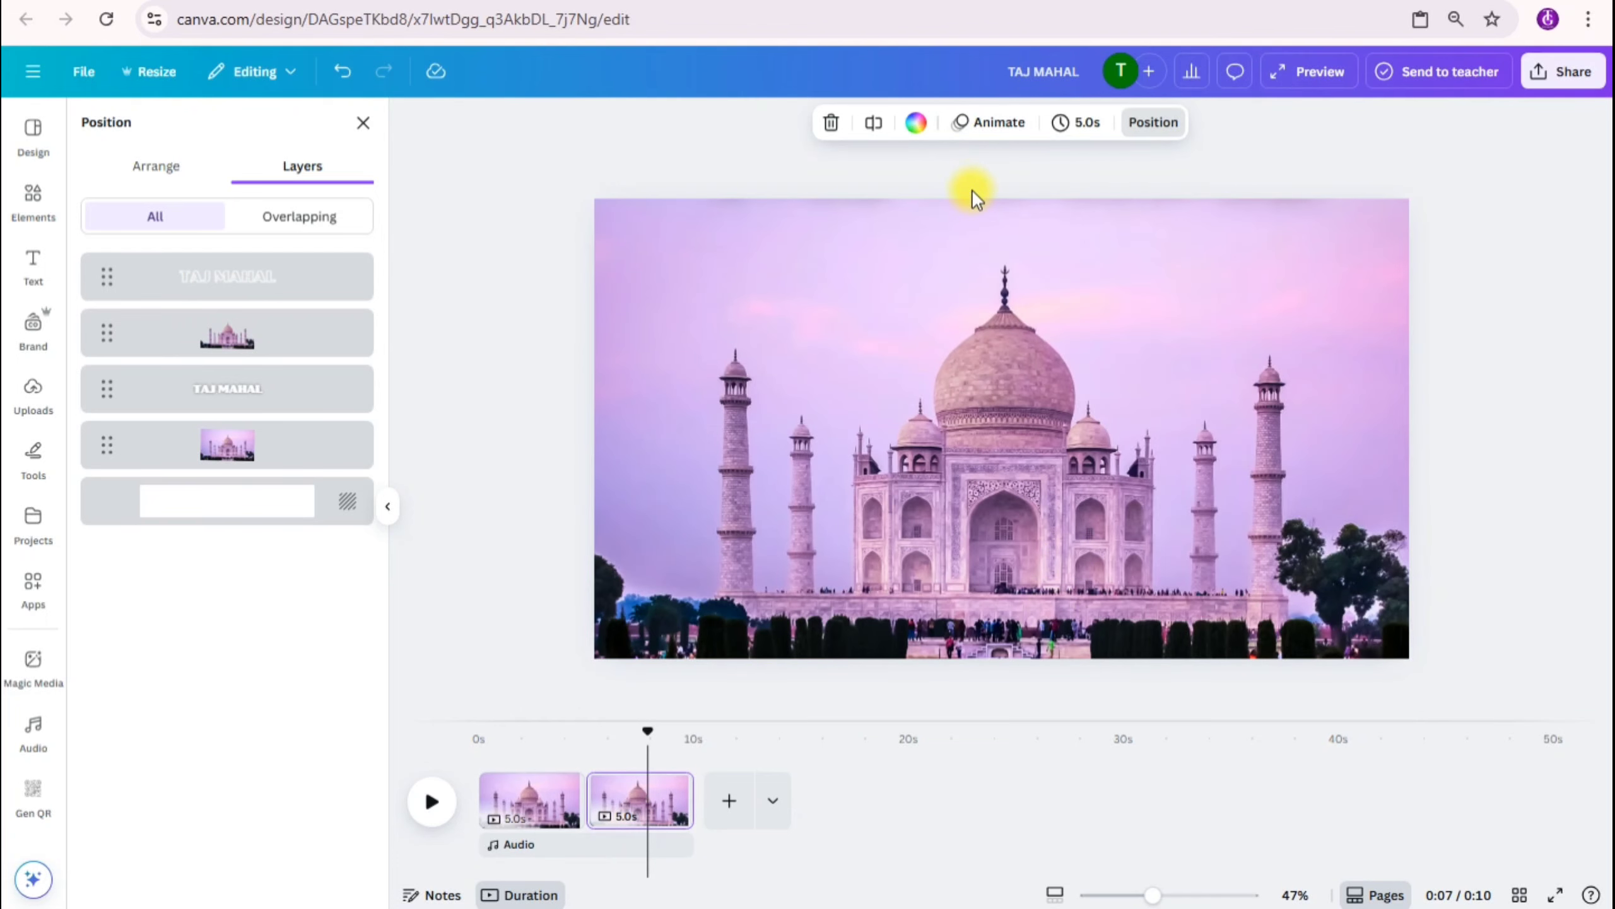
{"action": "left_click", "coordinate": [324, 280]}
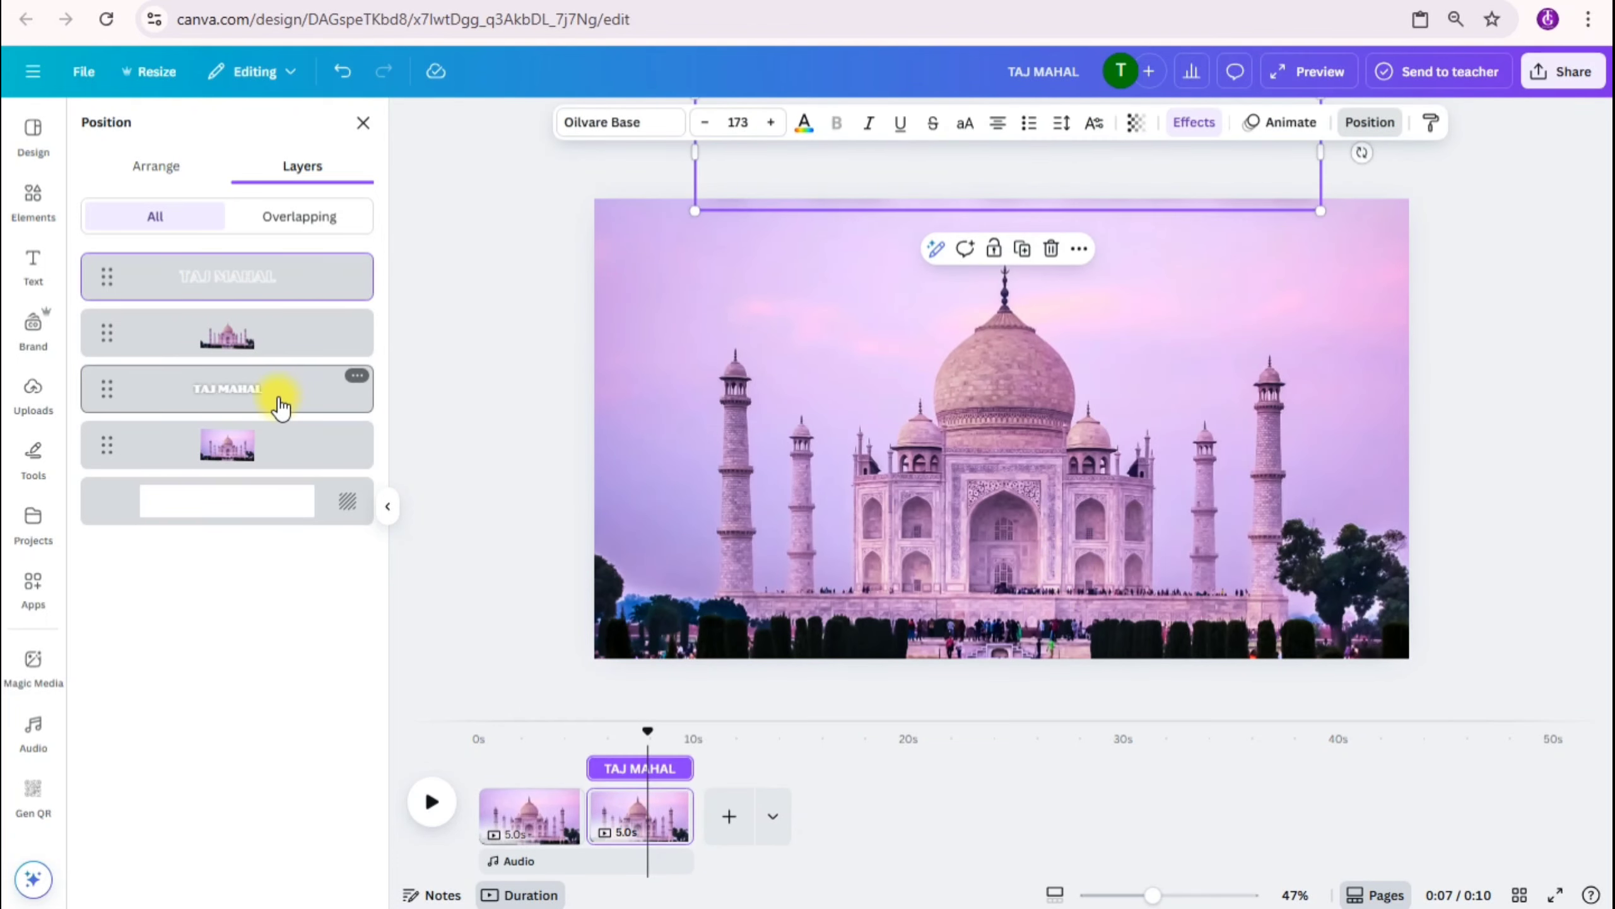
{"action": "left_click", "coordinate": [280, 404], "text": "shift"}
{"action": "left_click_drag", "start_coordinate": [964, 169], "coordinate": [980, 502]}
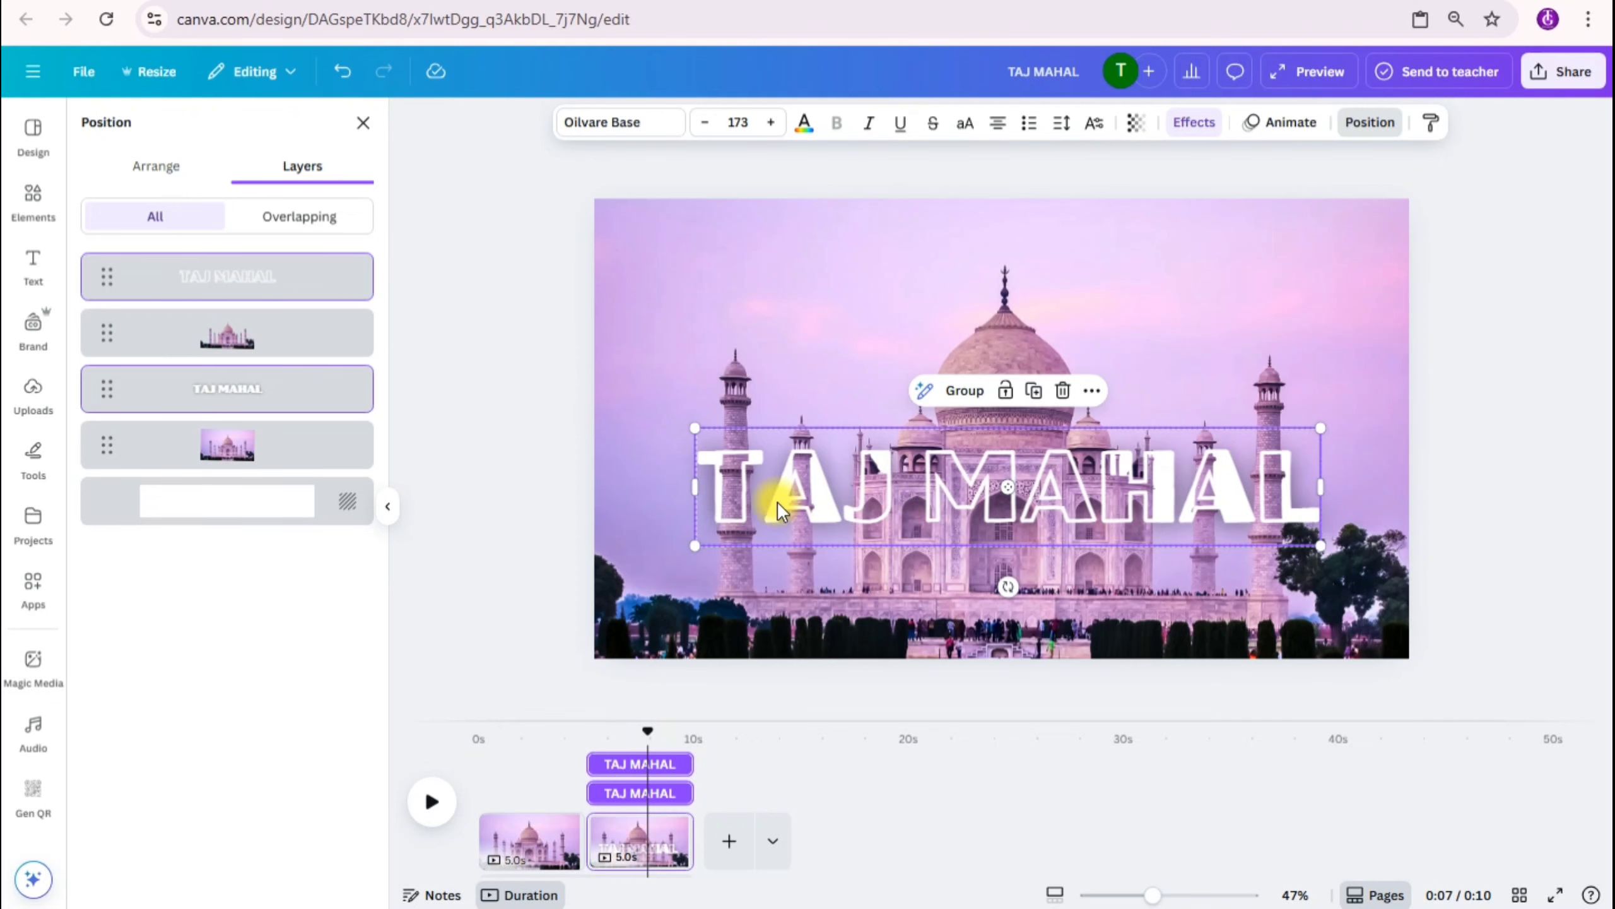
Step: Duplicate the first page and move the copy to the end of the timeline as the third page
{"action": "left_click", "coordinate": [541, 843]}
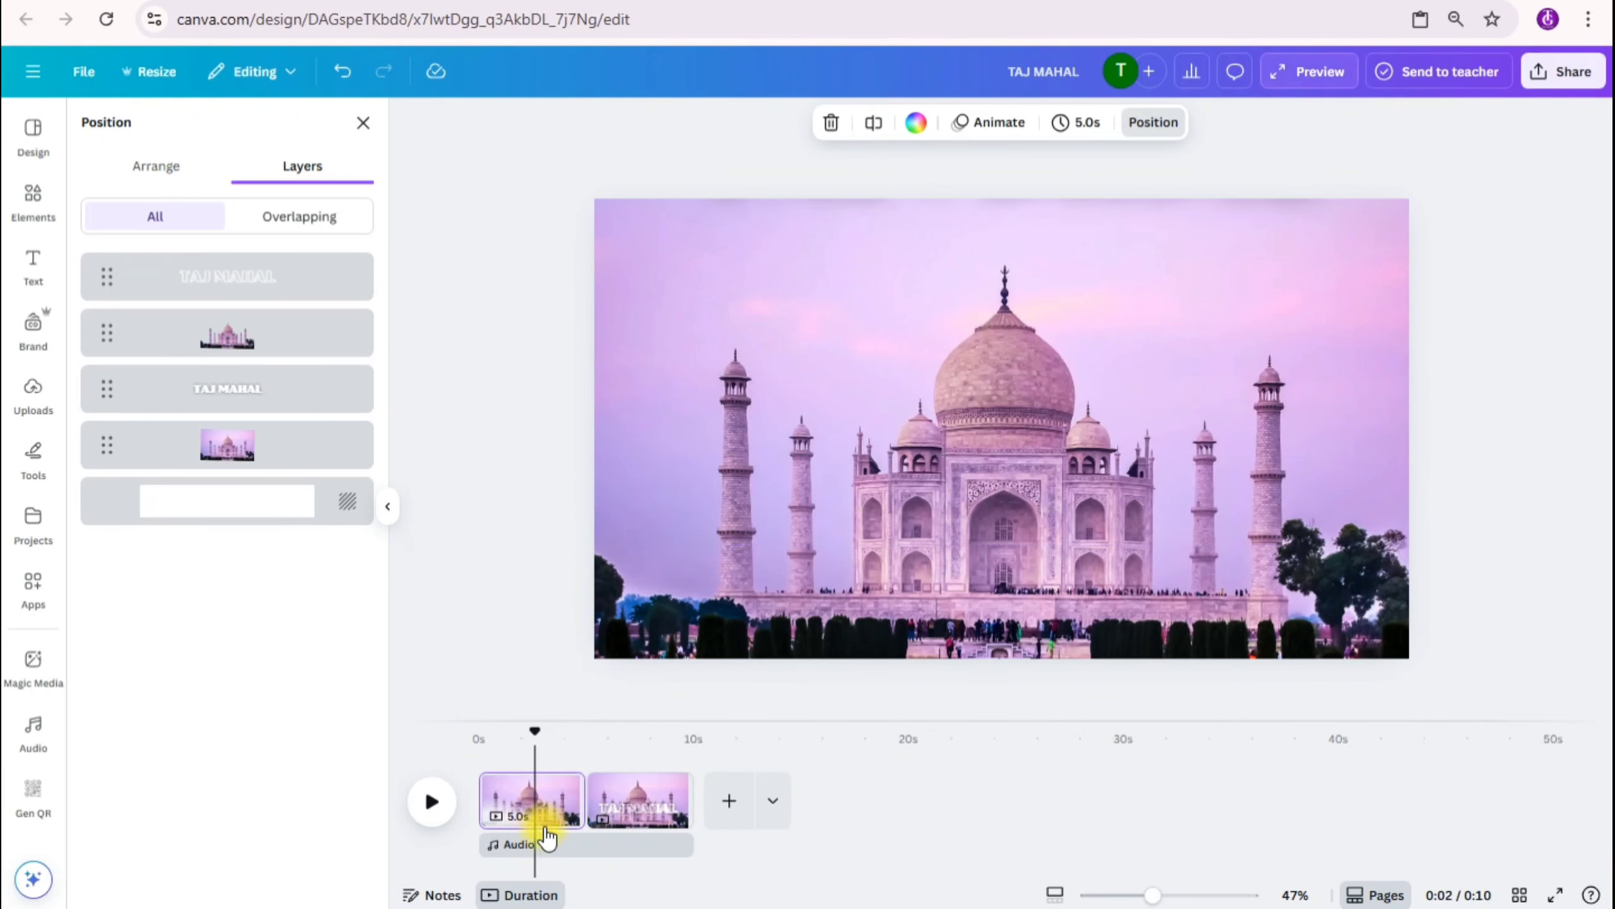
{"action": "right_click", "coordinate": [558, 785]}
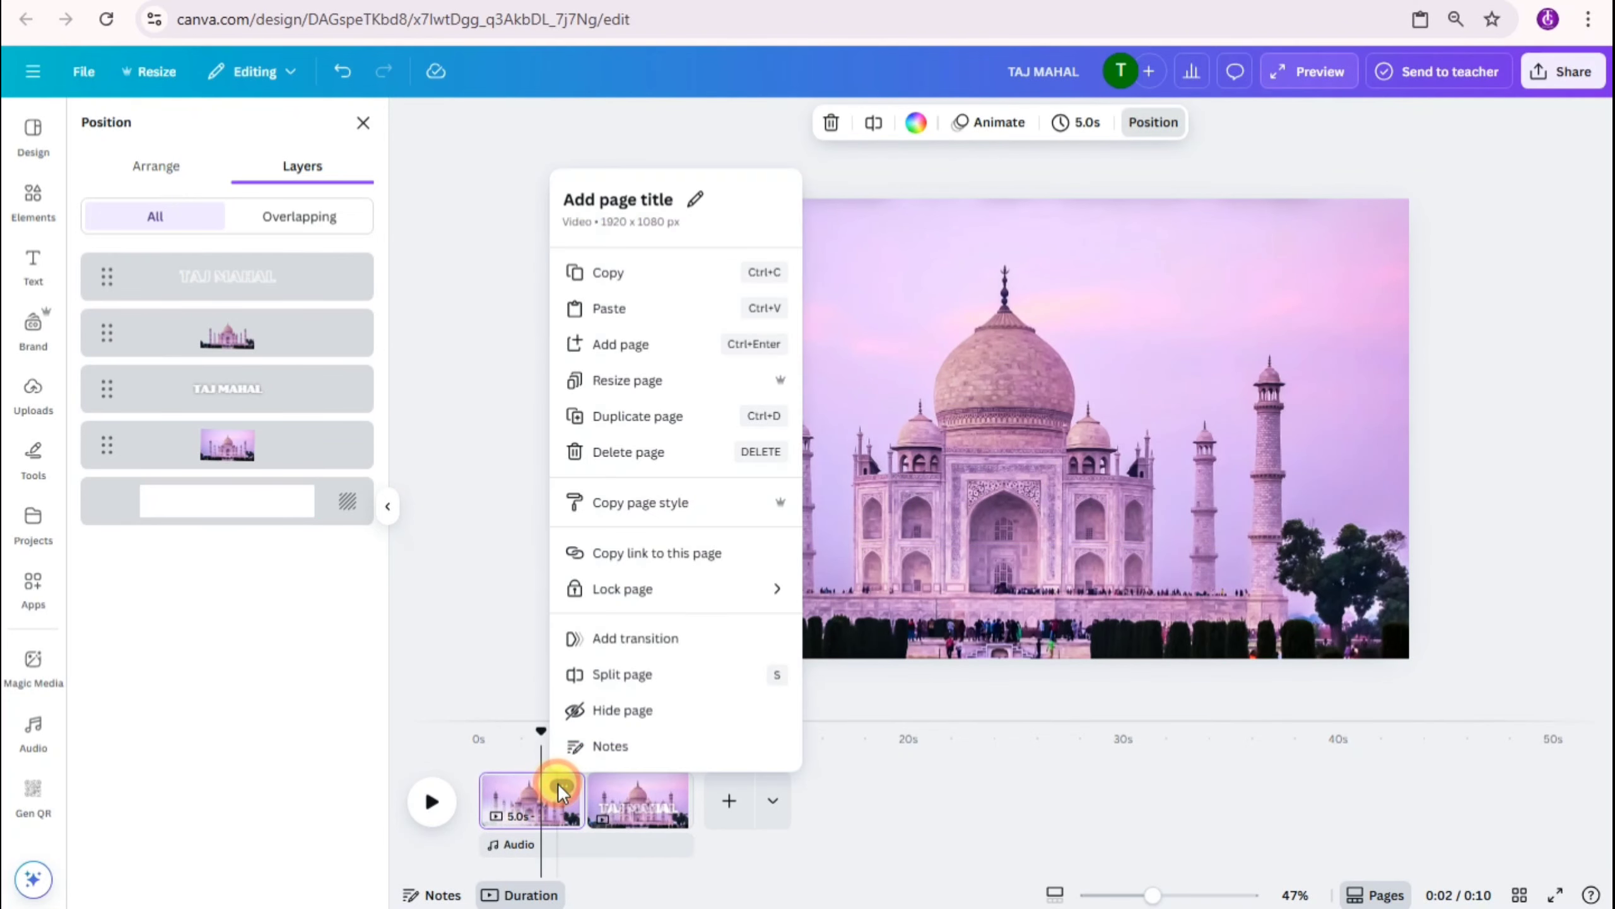
{"action": "left_click", "coordinate": [608, 415]}
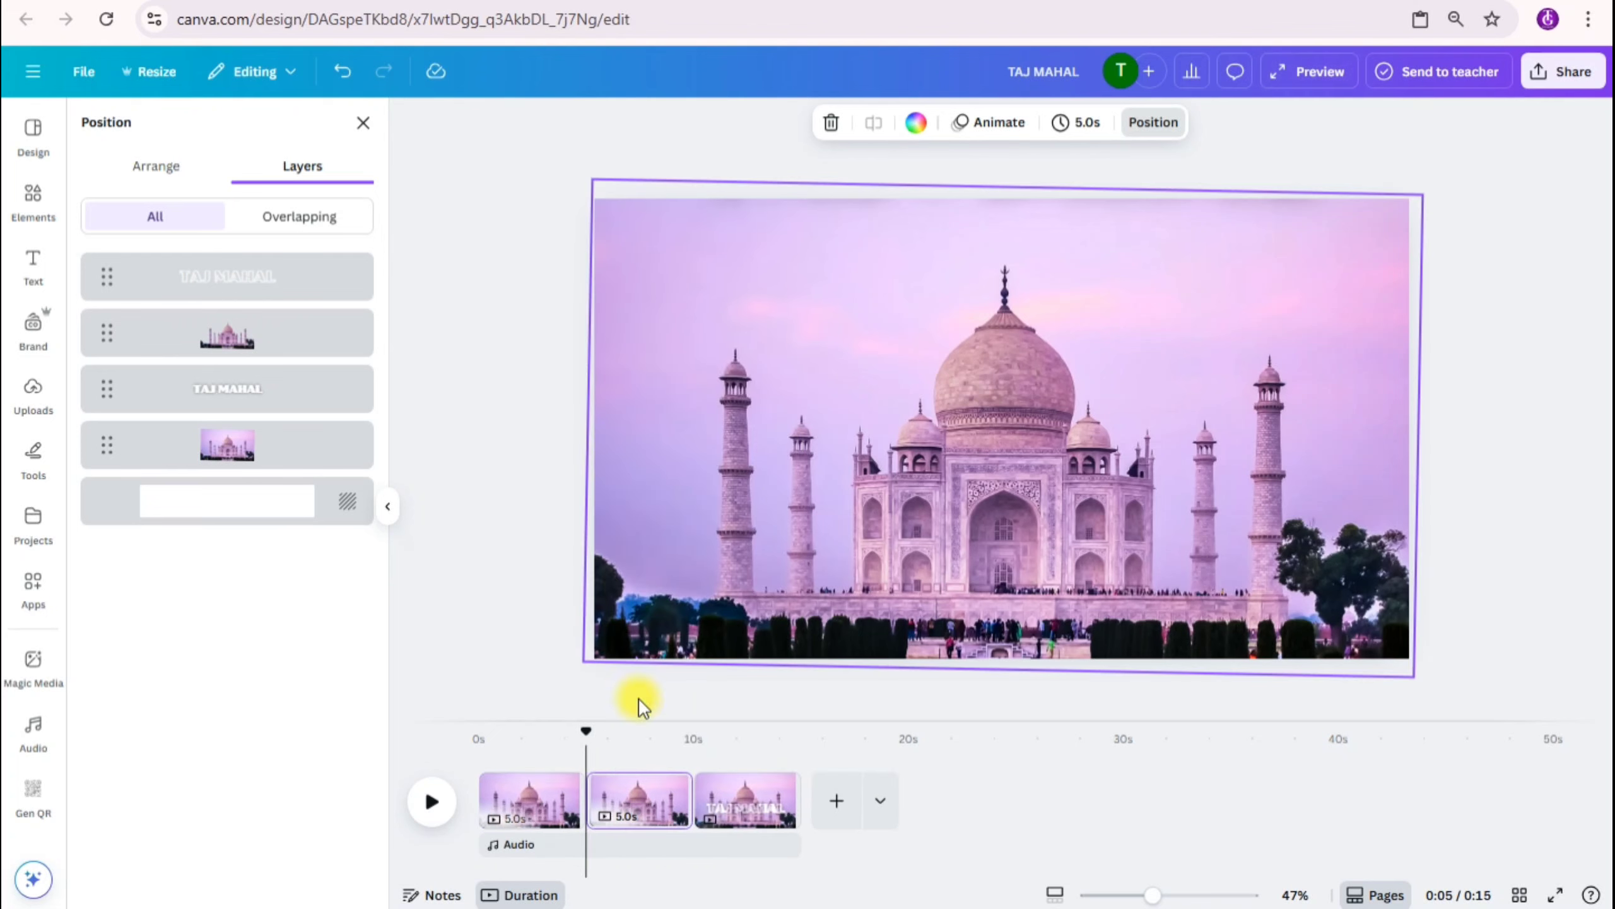
{"action": "left_click_drag", "start_coordinate": [629, 788], "coordinate": [794, 767]}
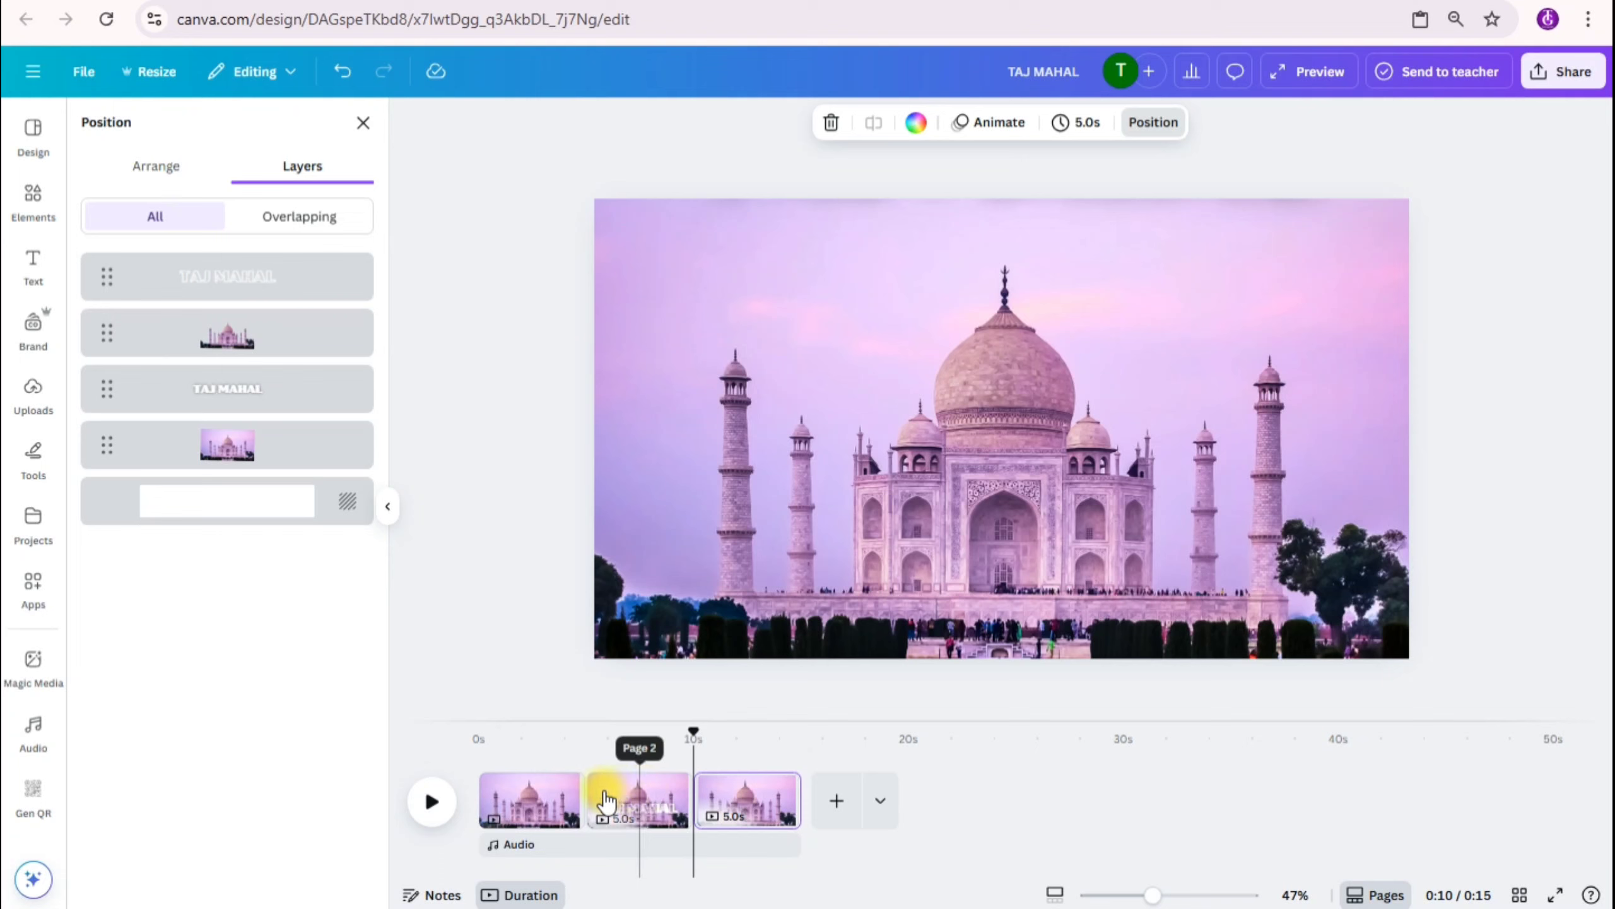
Step: Set the duration of the first and third pages to 1.5 seconds each
{"action": "left_click", "coordinate": [518, 799]}
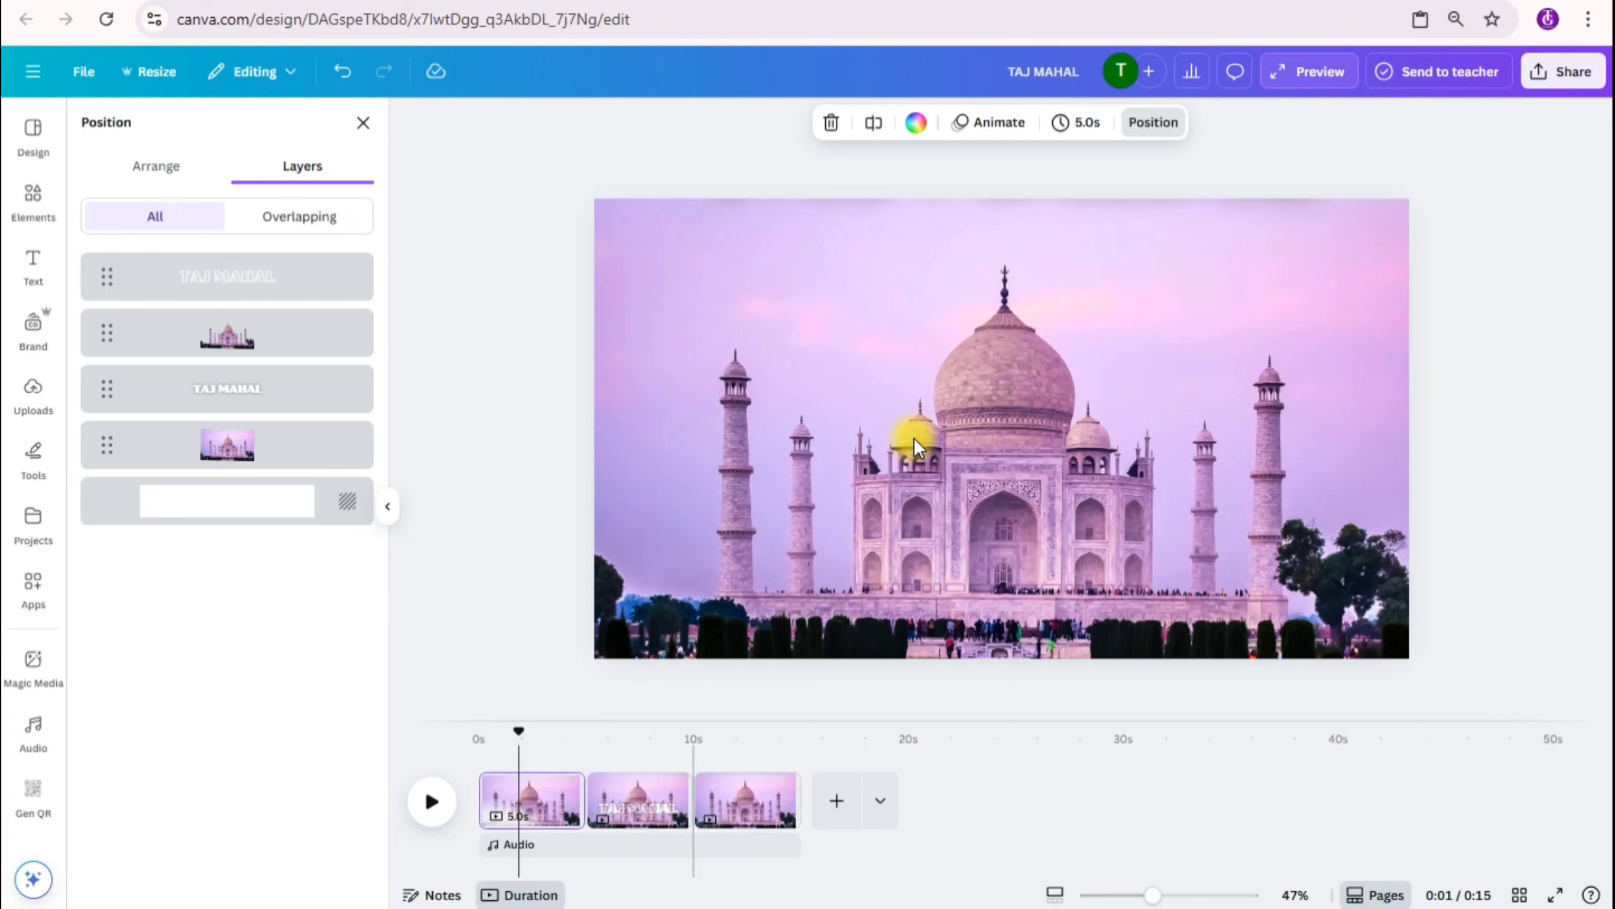
{"action": "left_click", "coordinate": [1075, 121]}
{"action": "left_click", "coordinate": [1178, 199]}
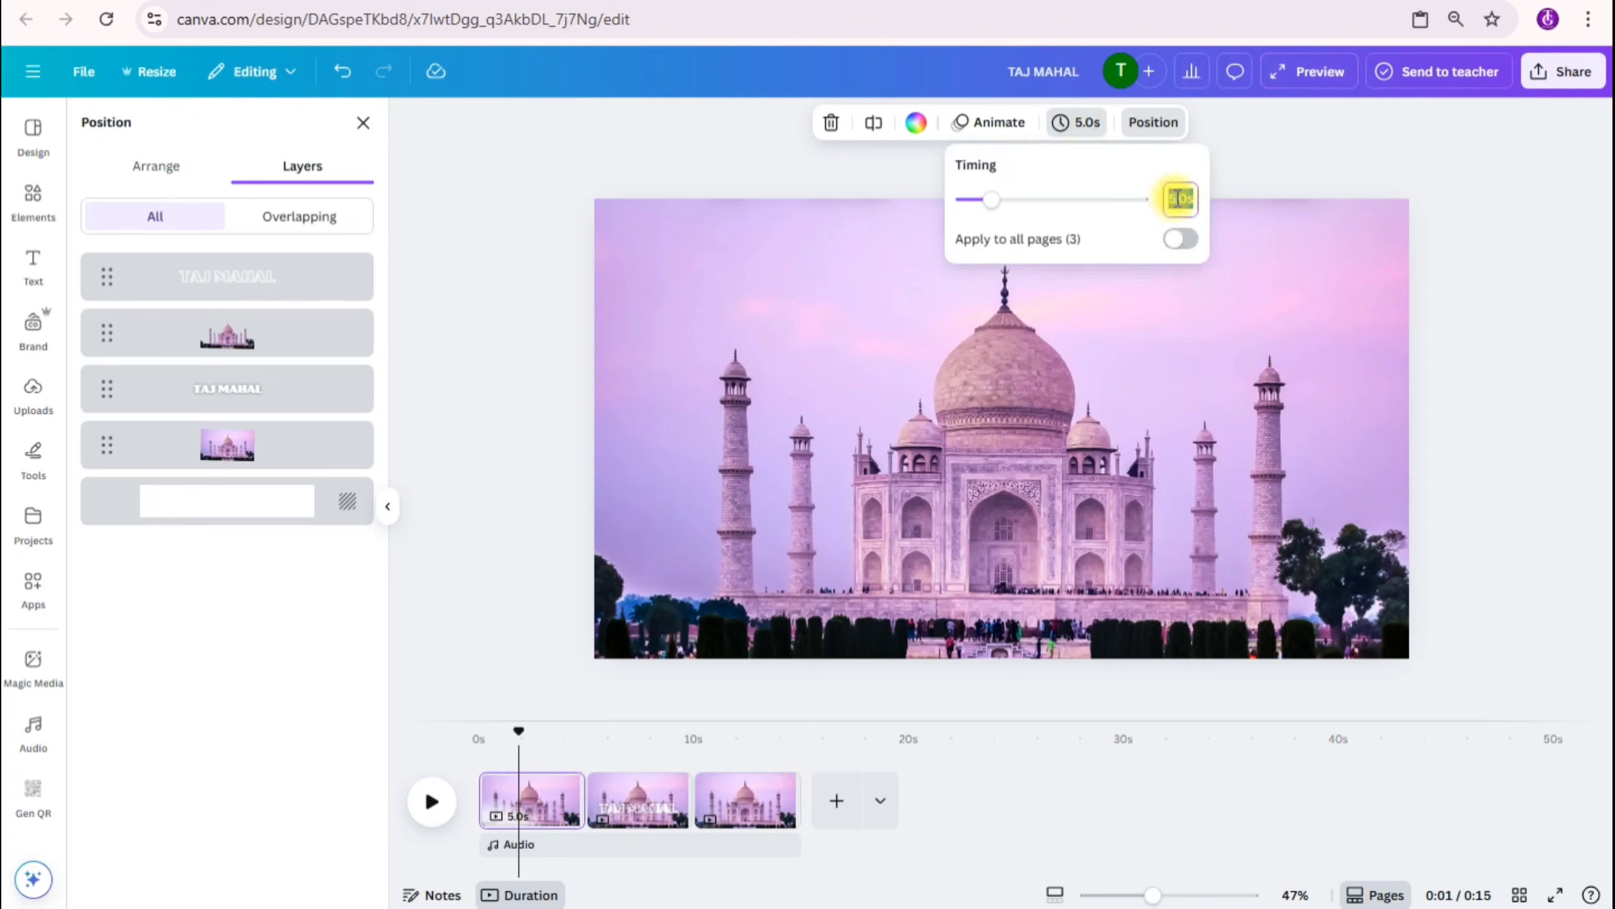
{"action": "type", "text": "1."}
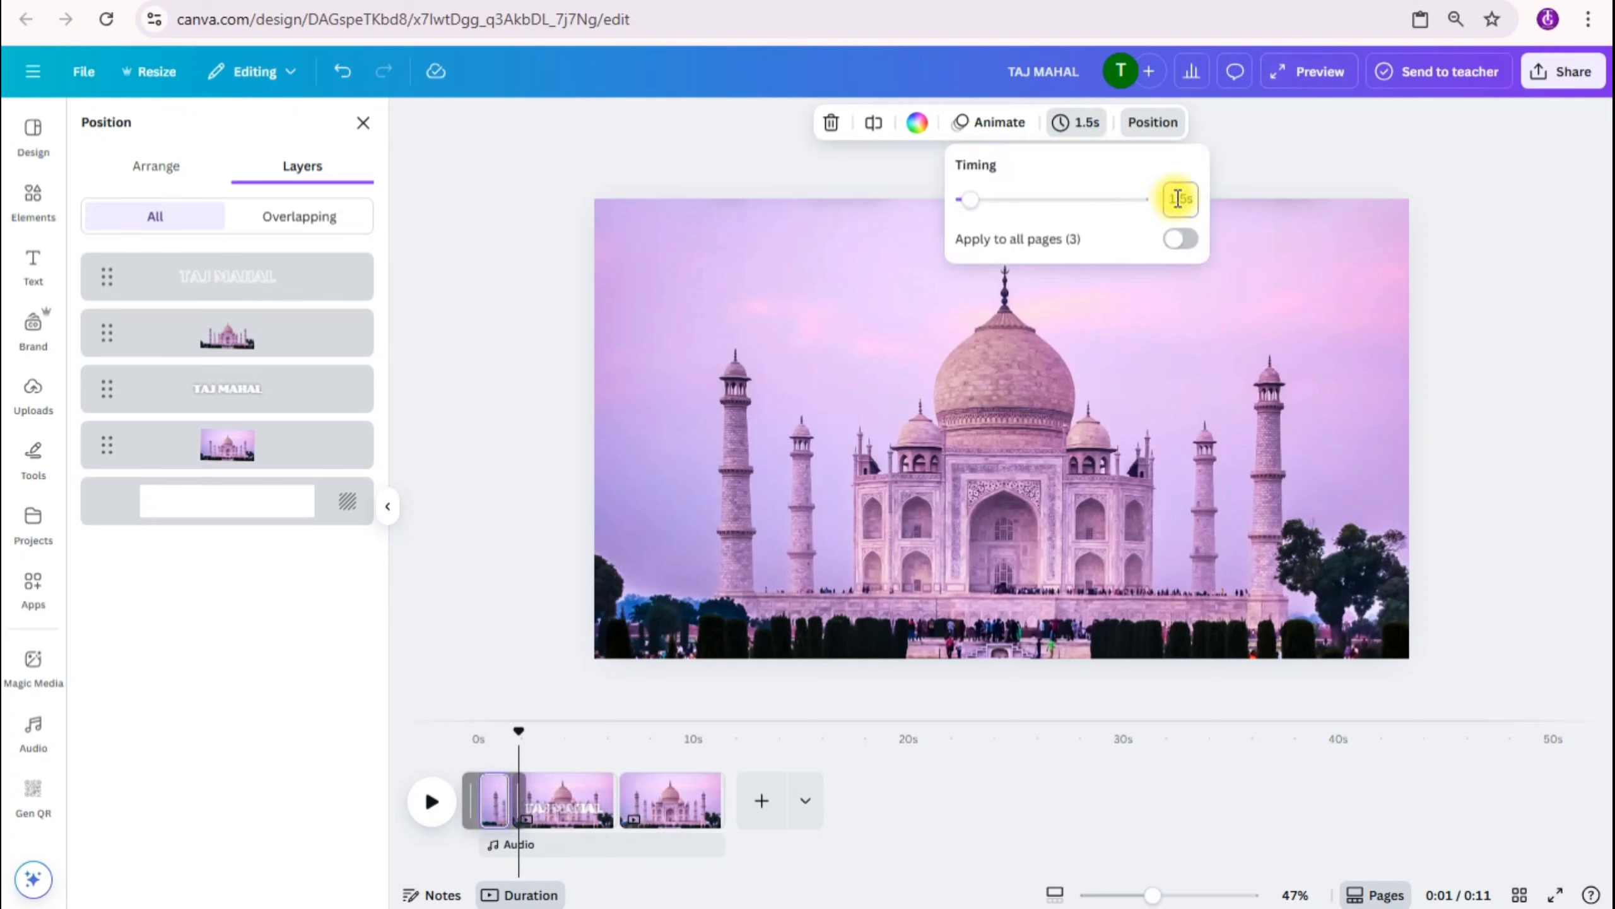
{"action": "left_click", "coordinate": [671, 804]}
{"action": "left_click", "coordinate": [1075, 131]}
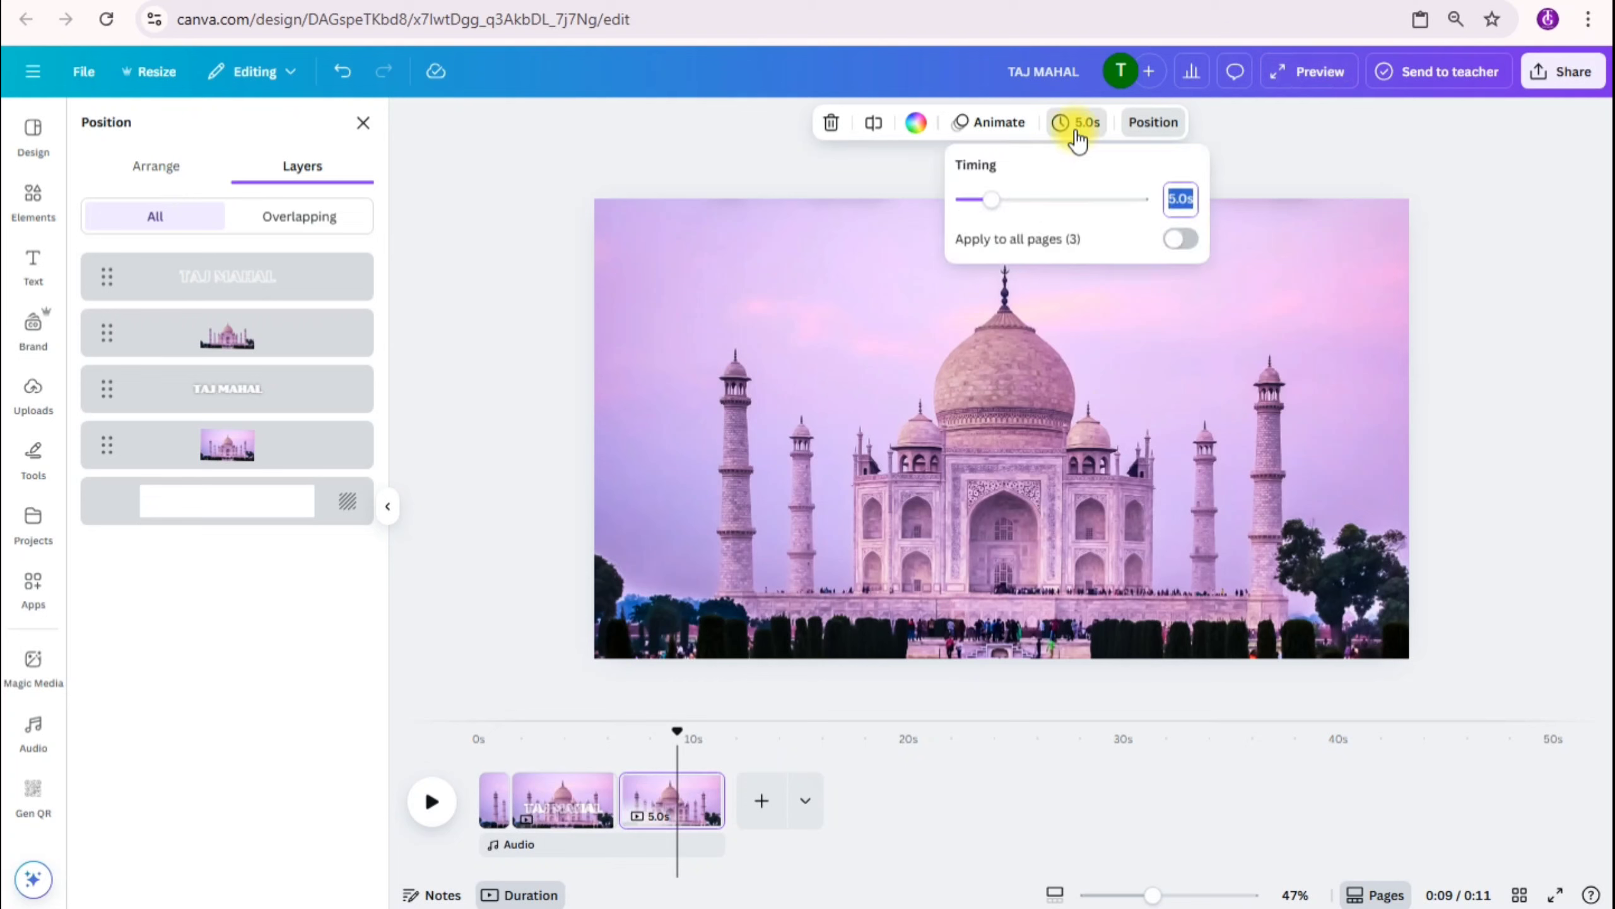
{"action": "type", "text": "1.5"}
{"action": "key", "text": "Return"}
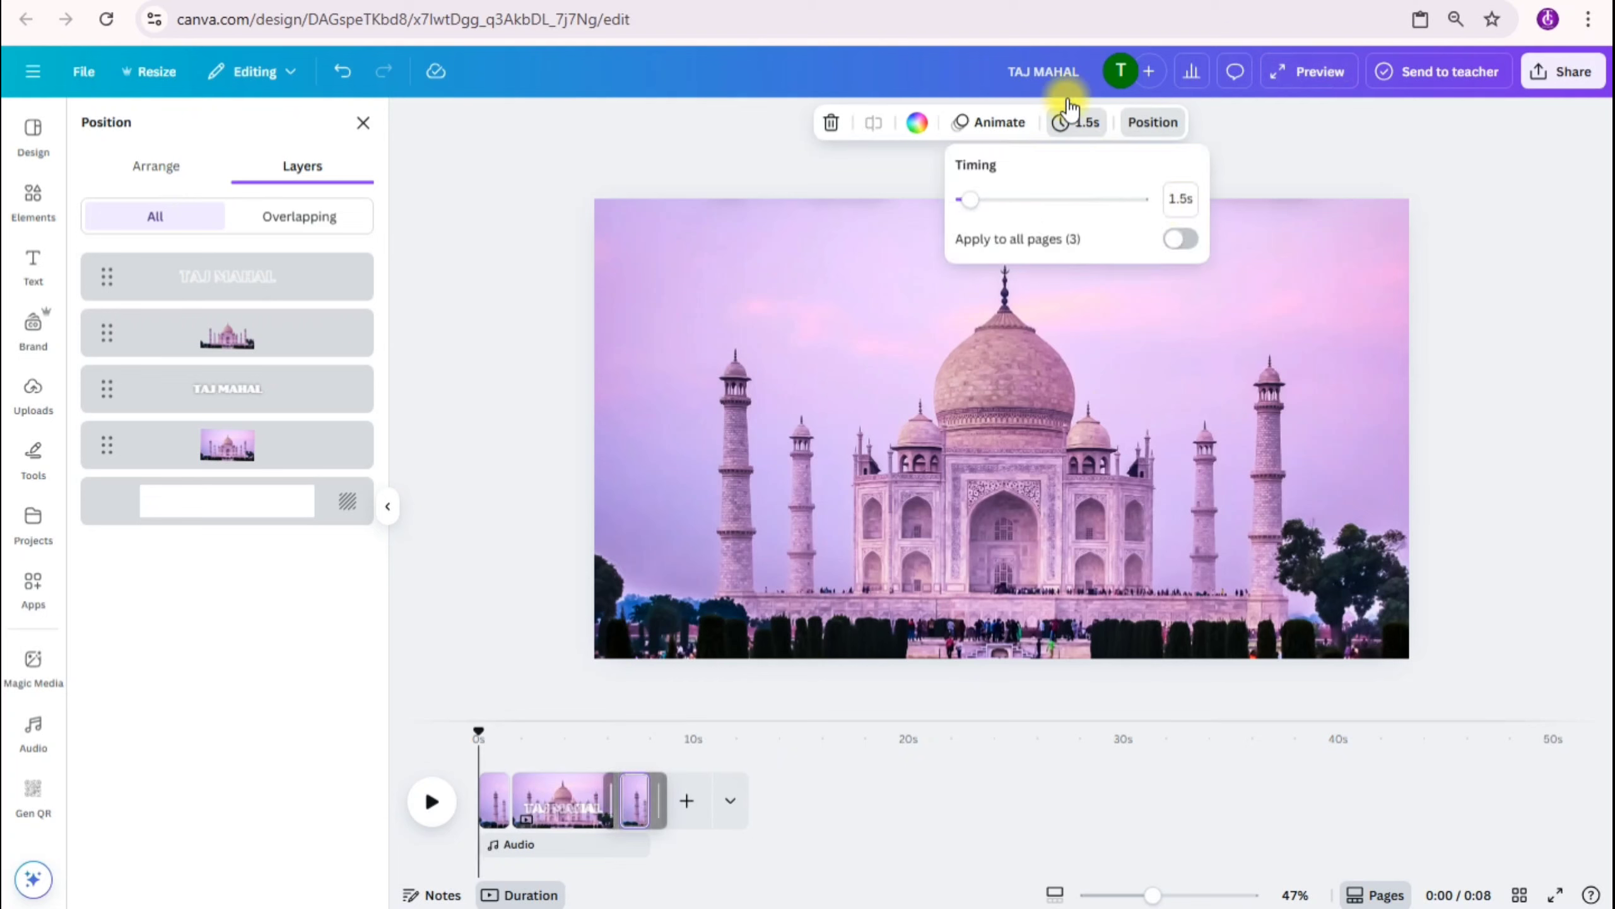
Step: Set the duration of the middle page with the visible headings to 3 seconds
{"action": "left_click", "coordinate": [1075, 122]}
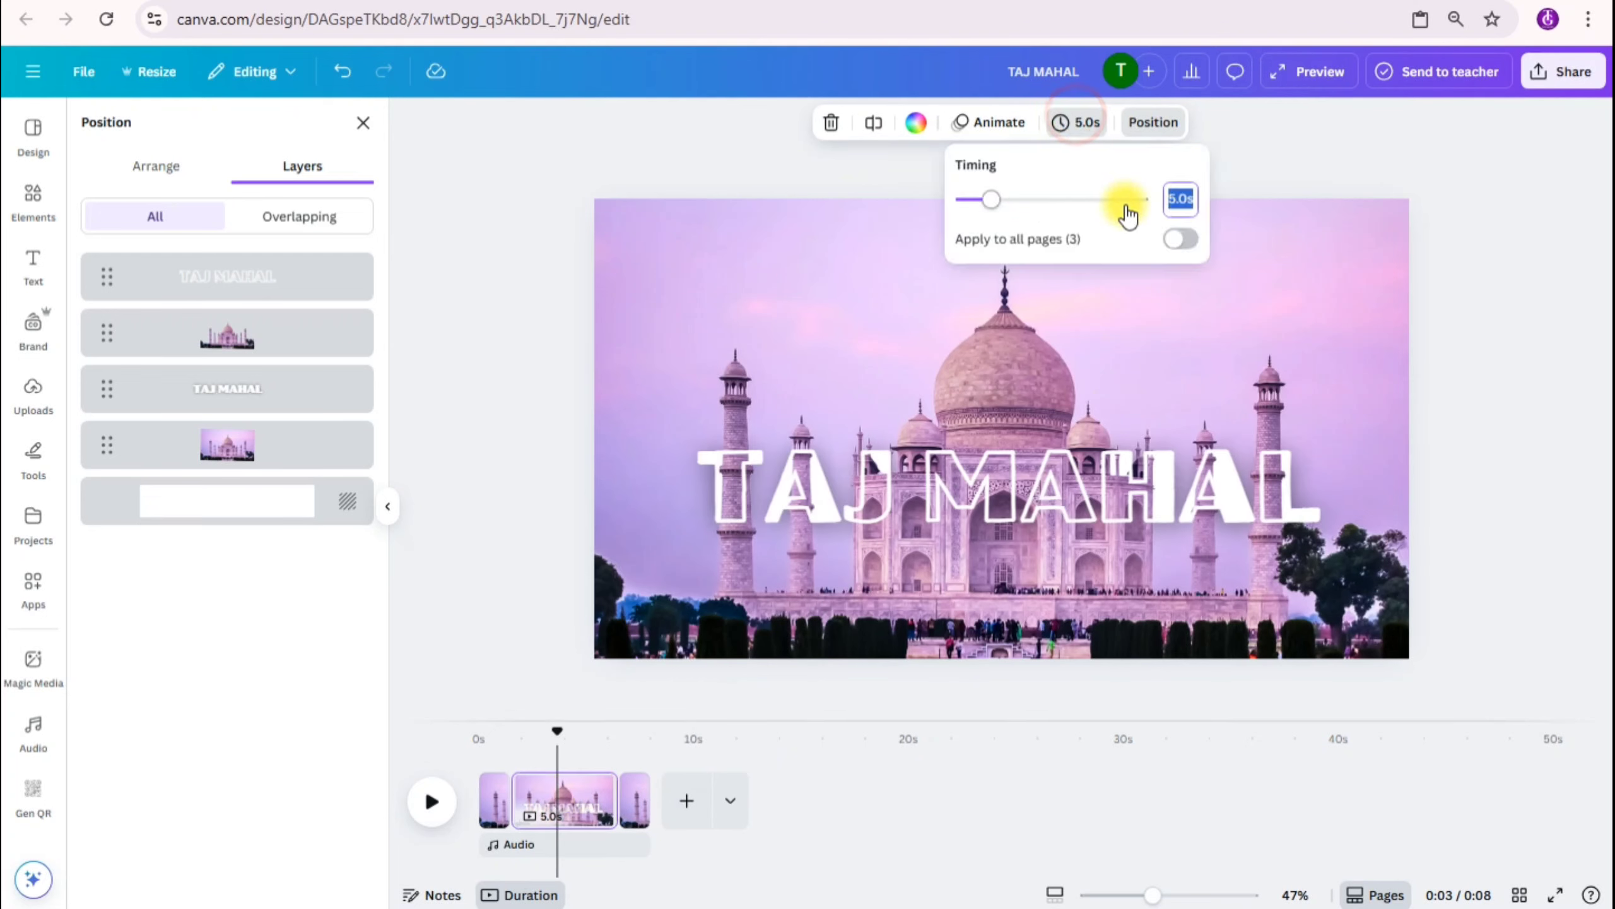
{"action": "type", "text": "3"}
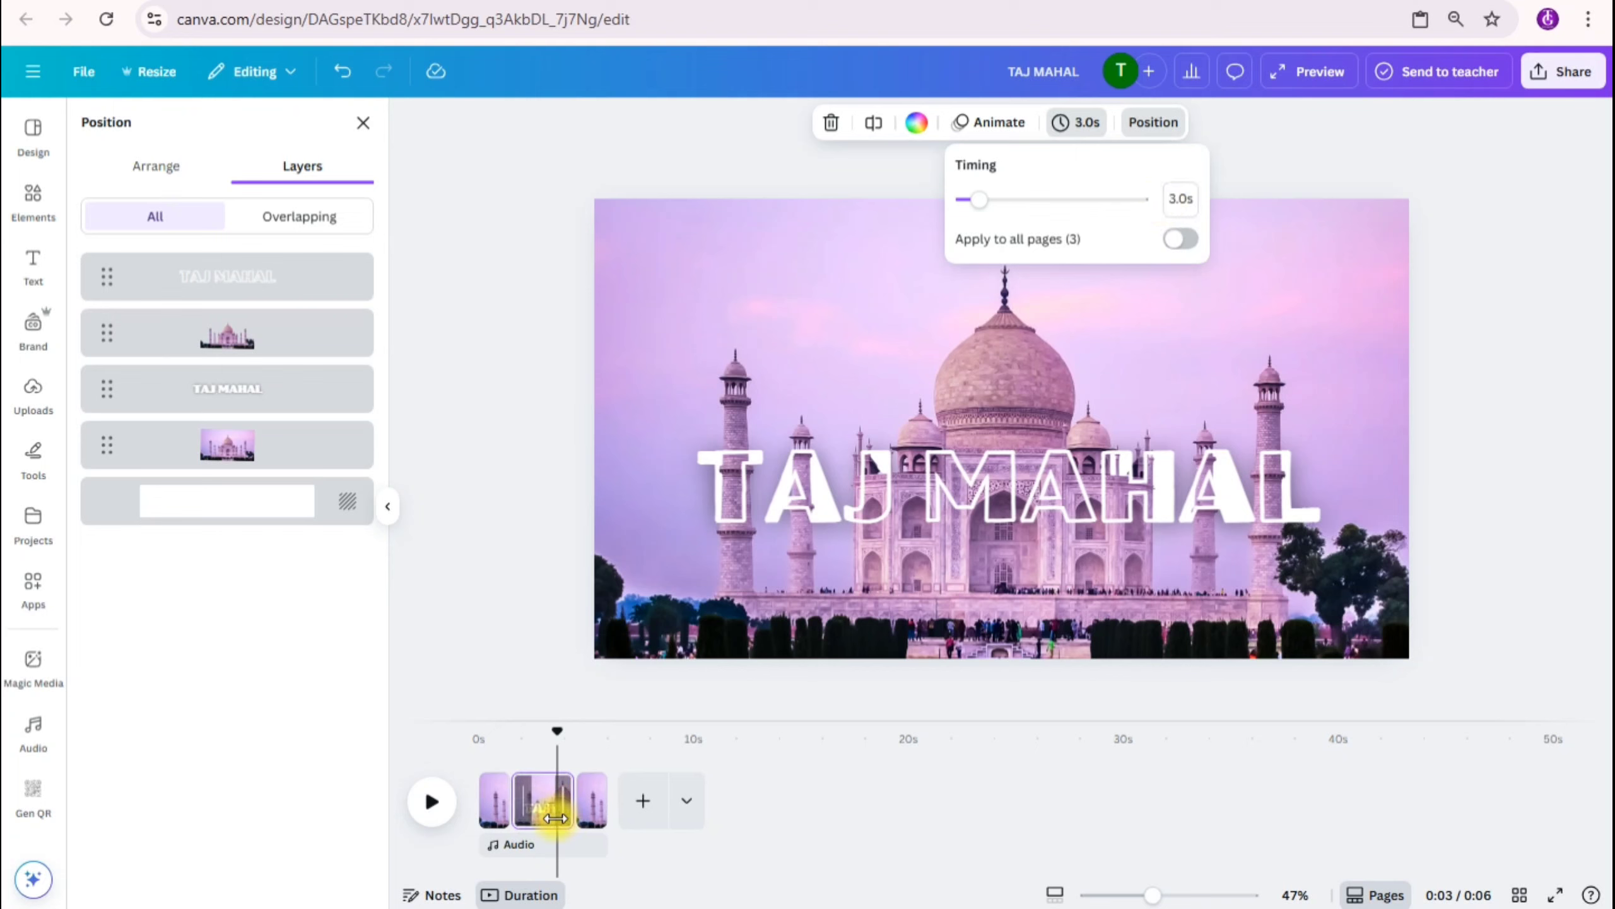
{"action": "left_click", "coordinate": [1503, 563]}
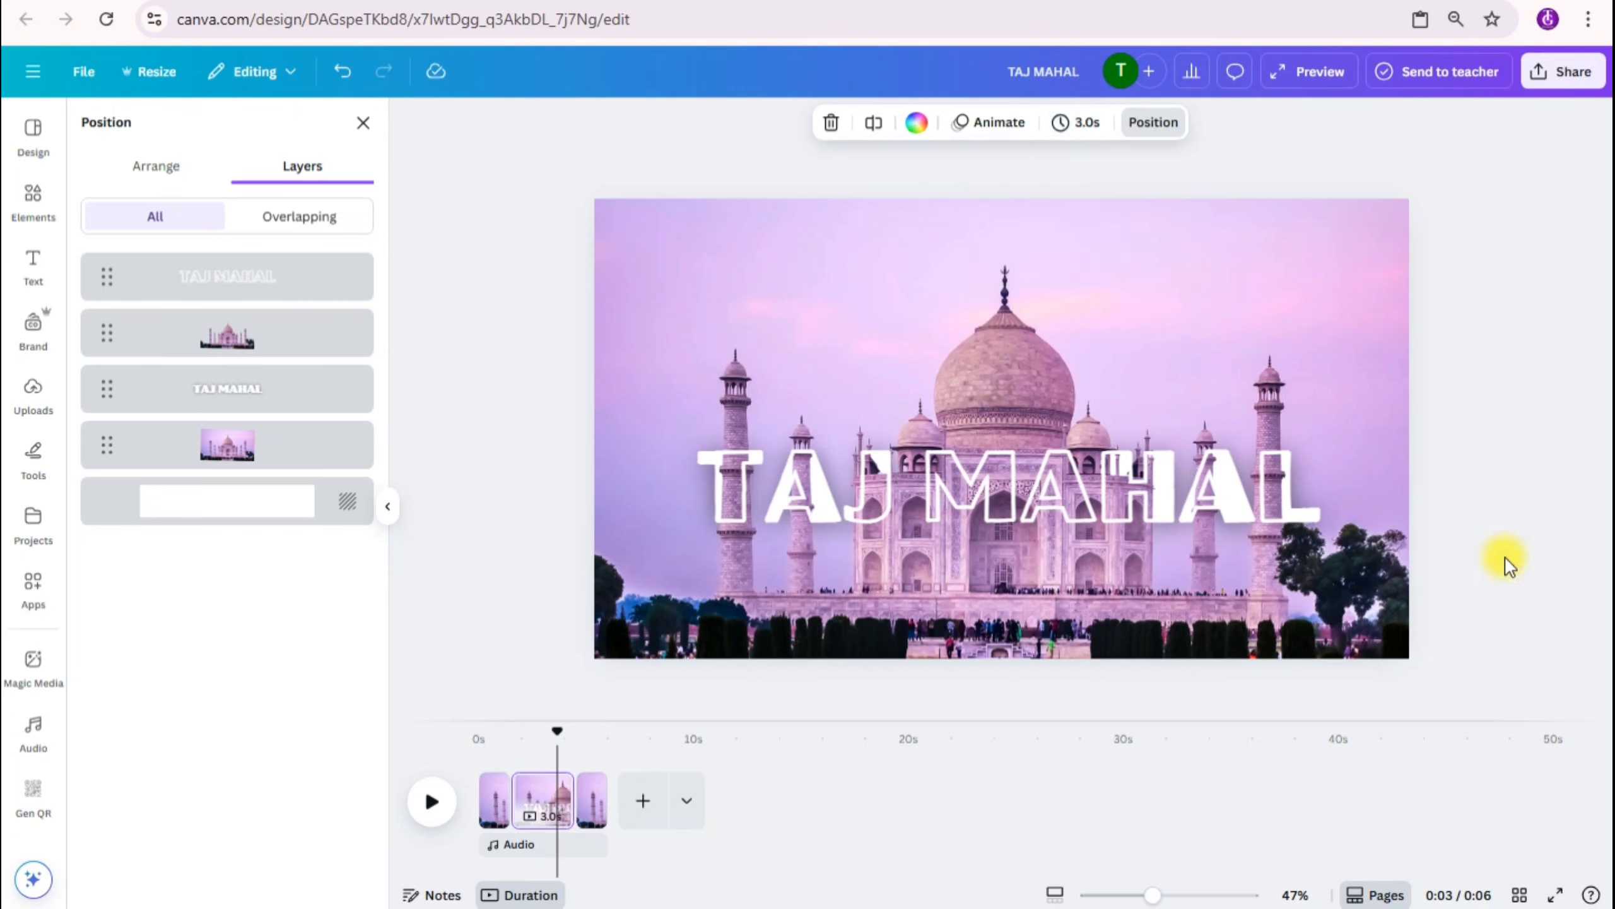
Step: Add Match & Move transitions between all three pages with a duration of 0.75 seconds
{"action": "left_click", "coordinate": [1057, 896]}
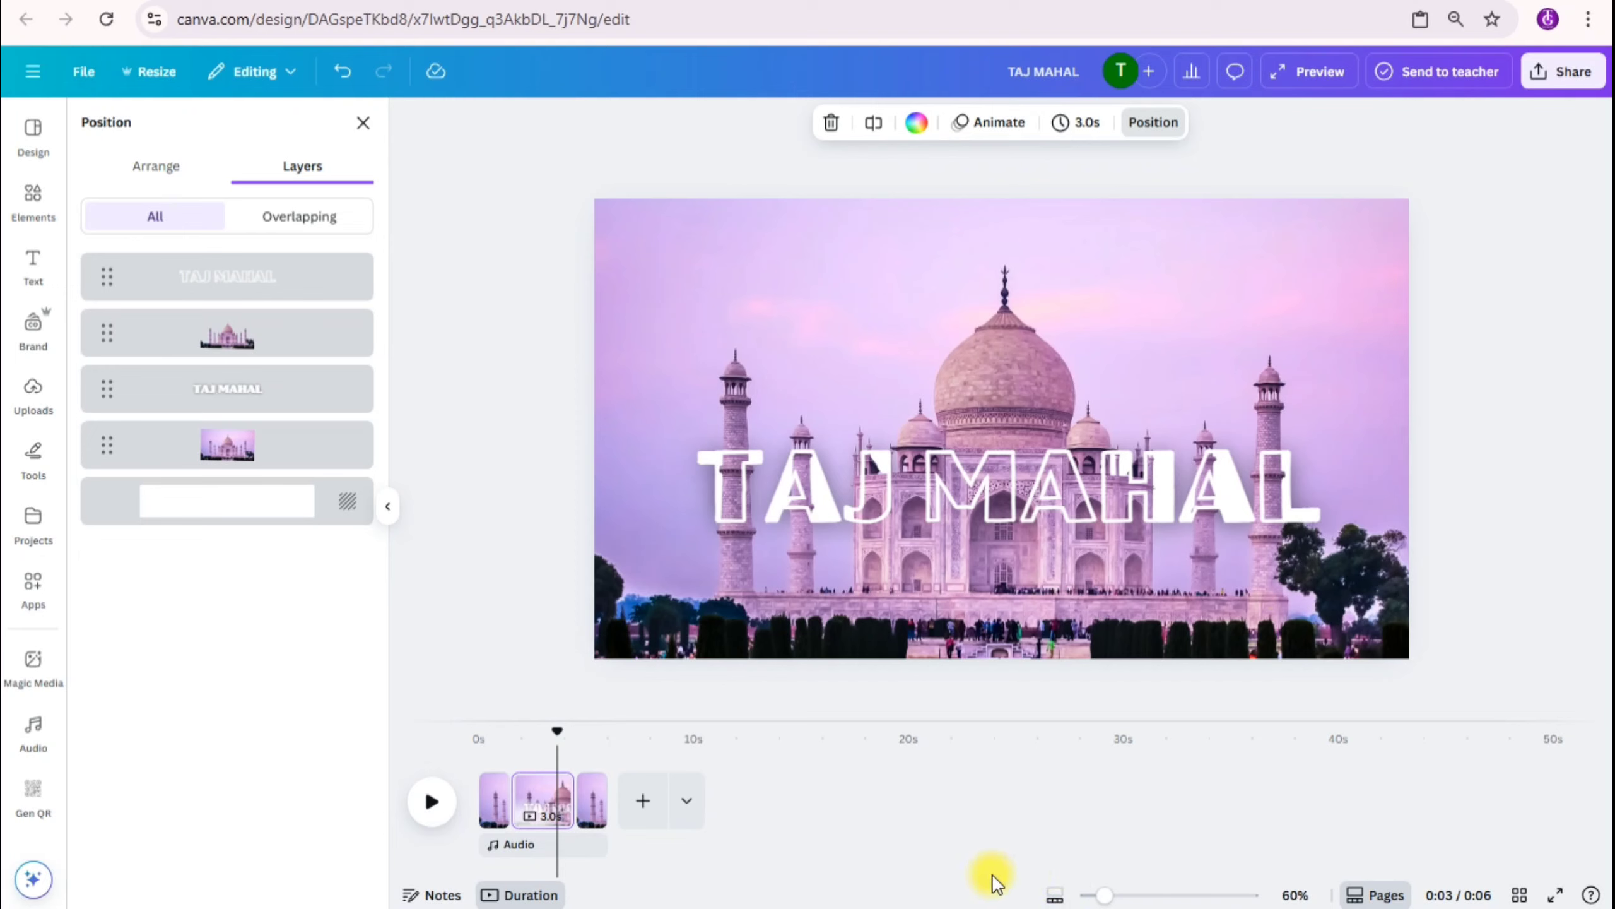
{"action": "left_click_drag", "start_coordinate": [1107, 894], "coordinate": [1184, 895]}
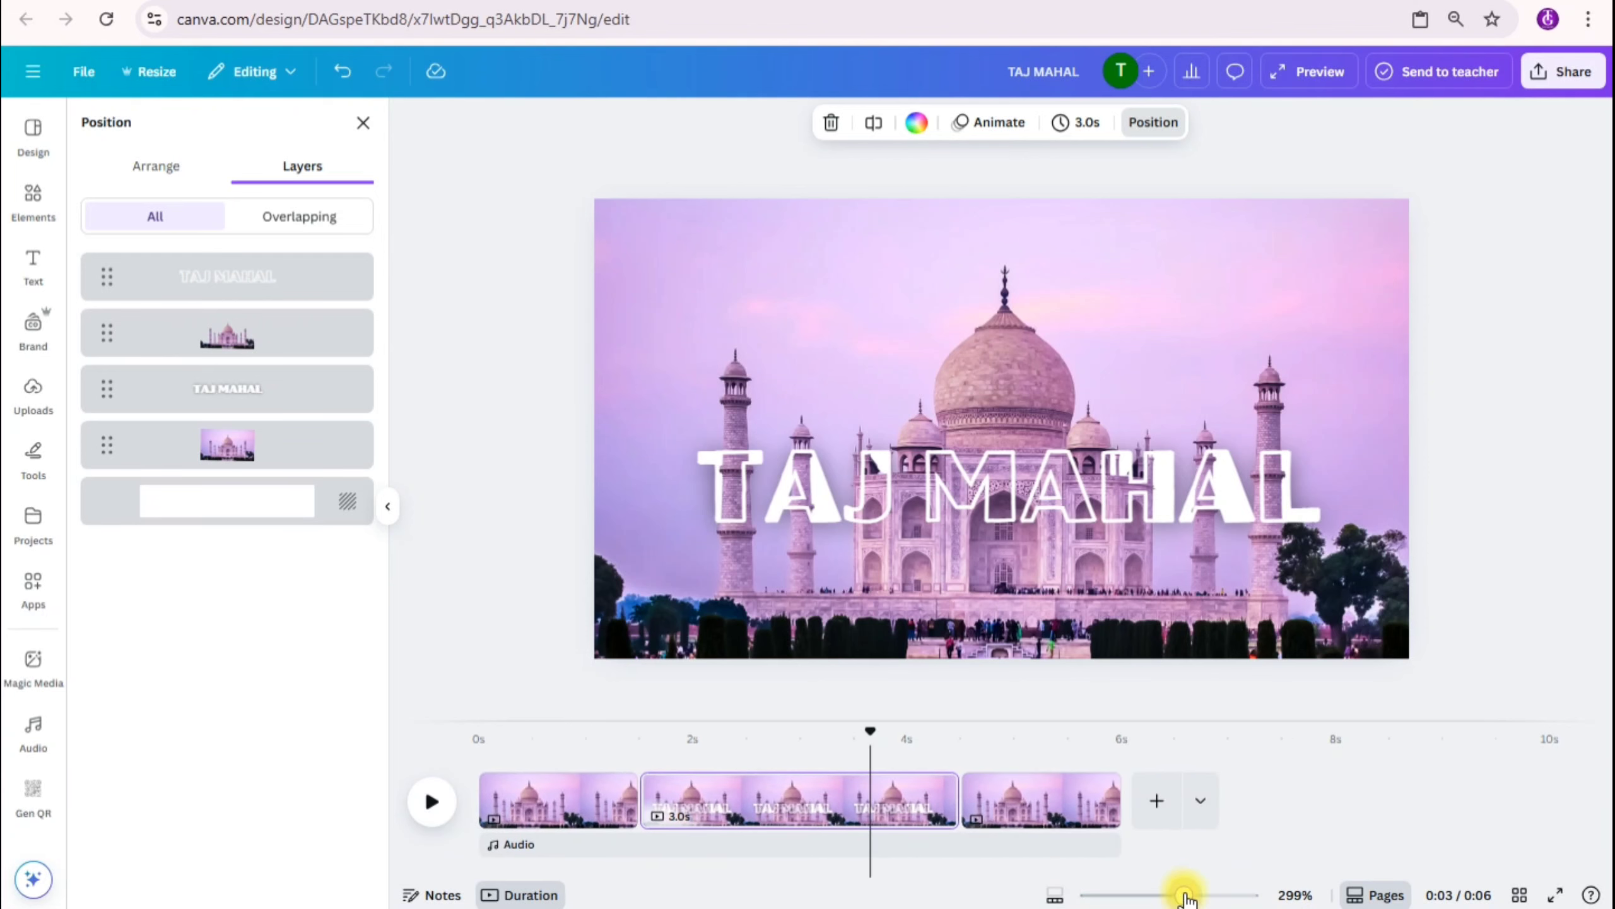
{"action": "left_click", "coordinate": [638, 816]}
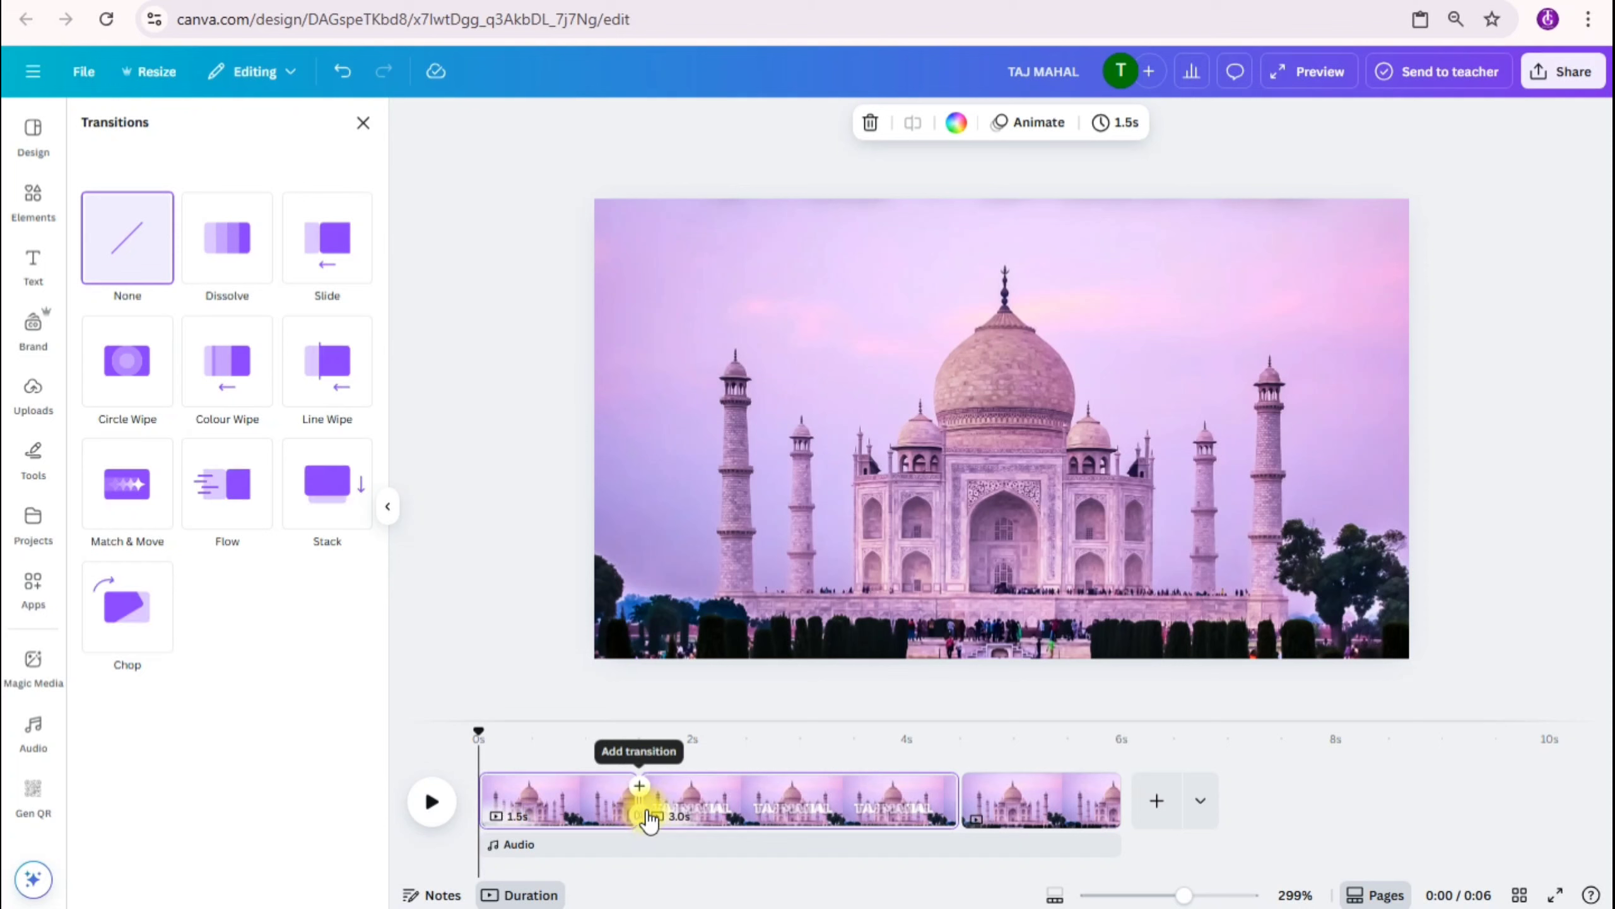
{"action": "left_click", "coordinate": [127, 485]}
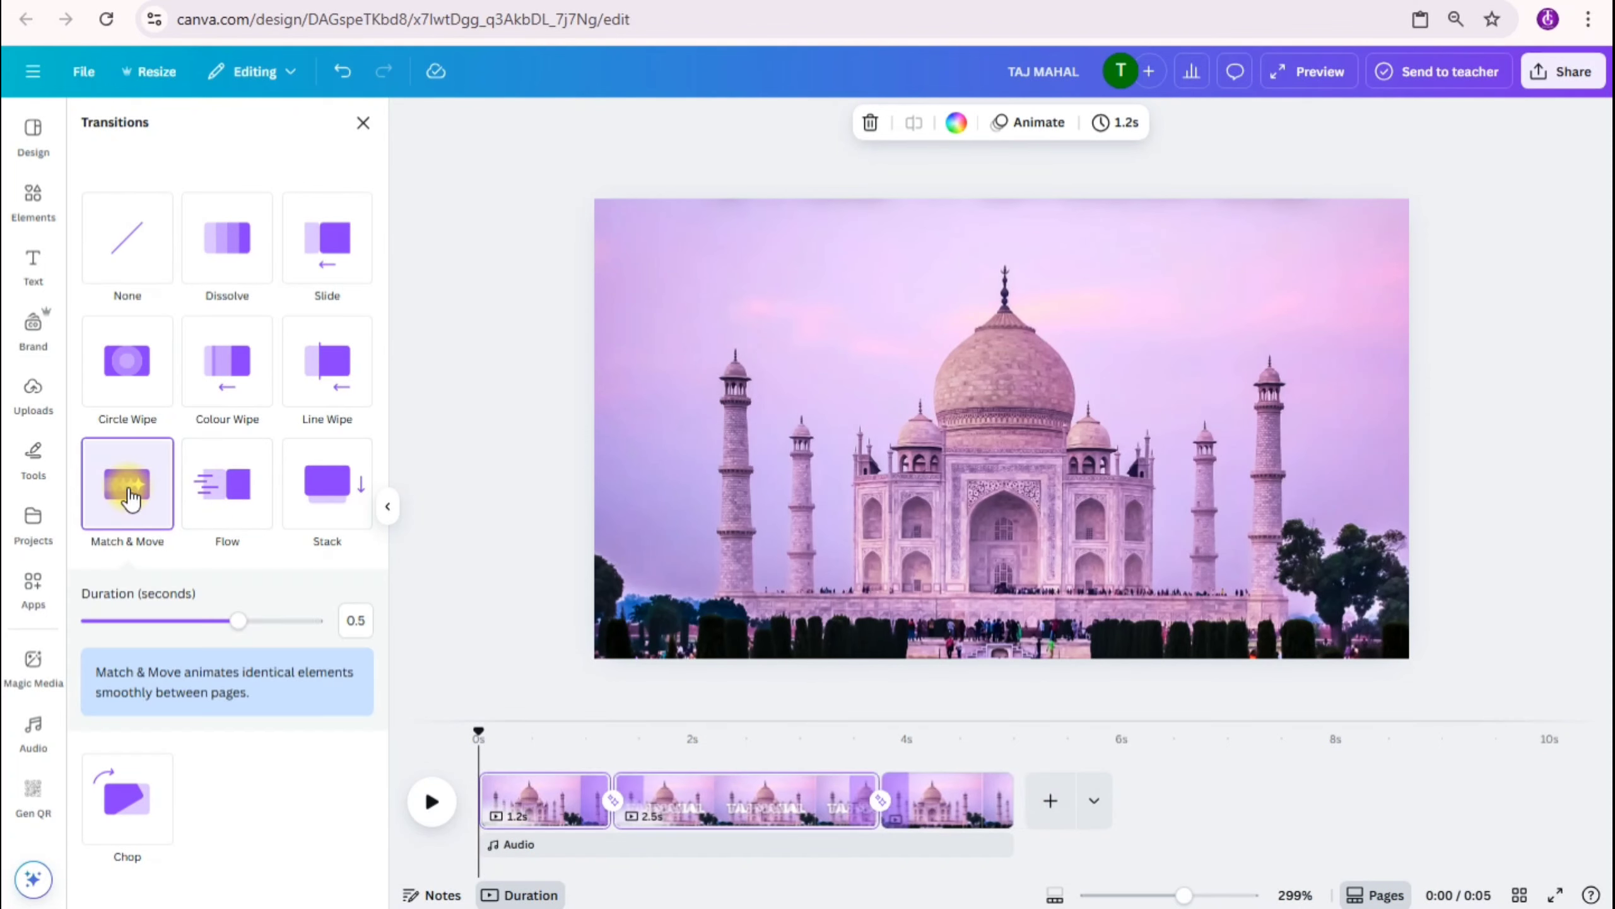
{"action": "left_click_drag", "start_coordinate": [239, 624], "coordinate": [339, 631]}
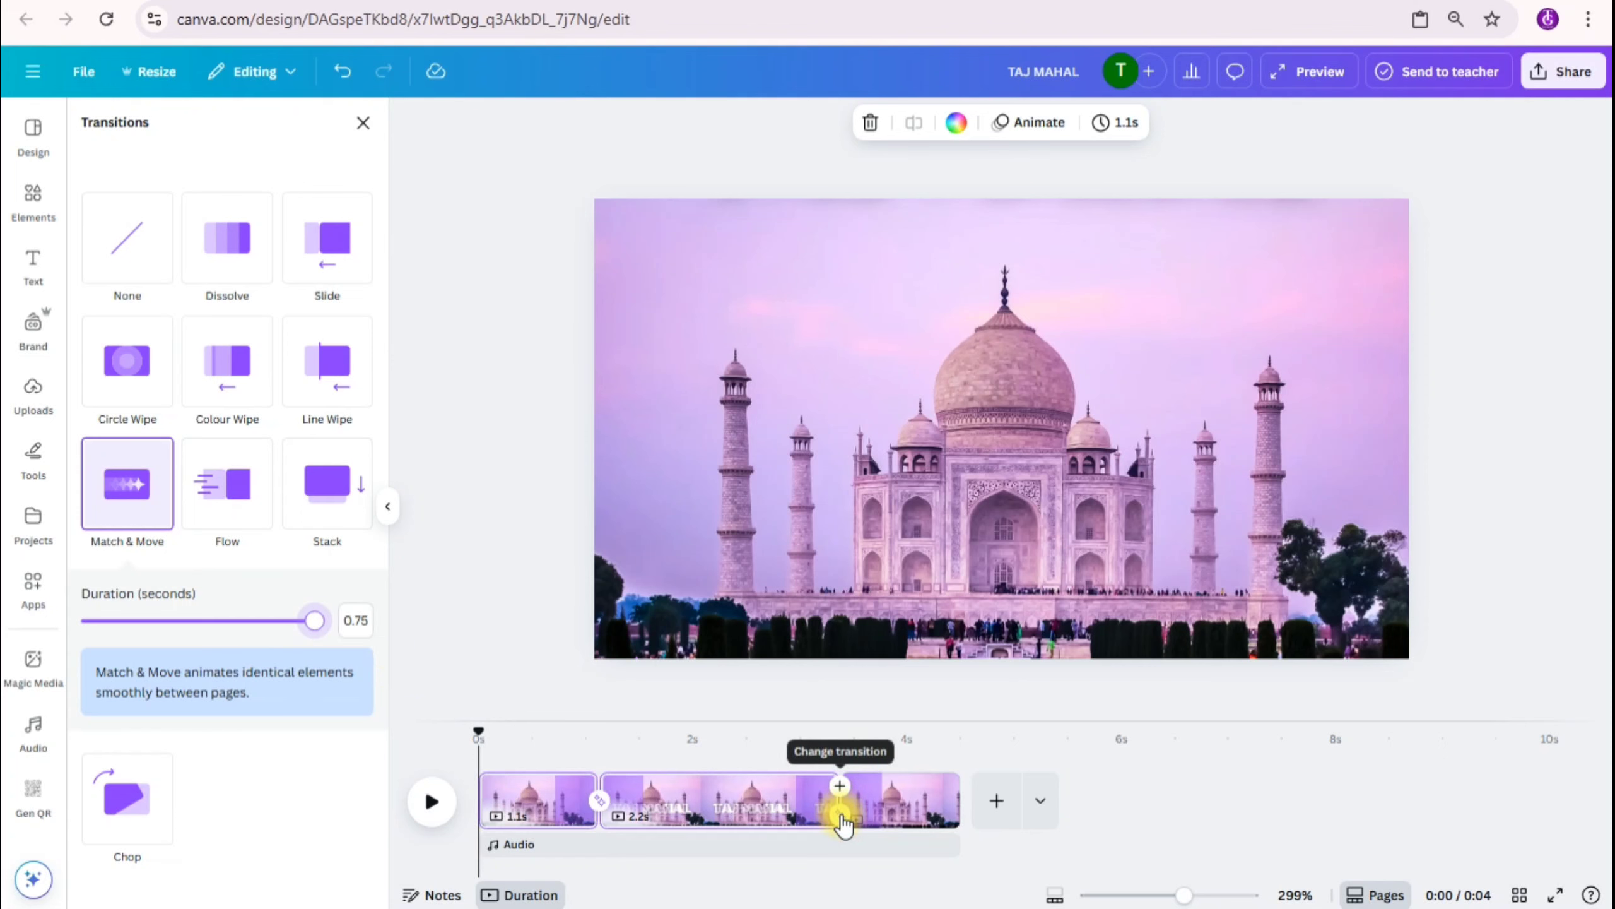
{"action": "left_click", "coordinate": [842, 821]}
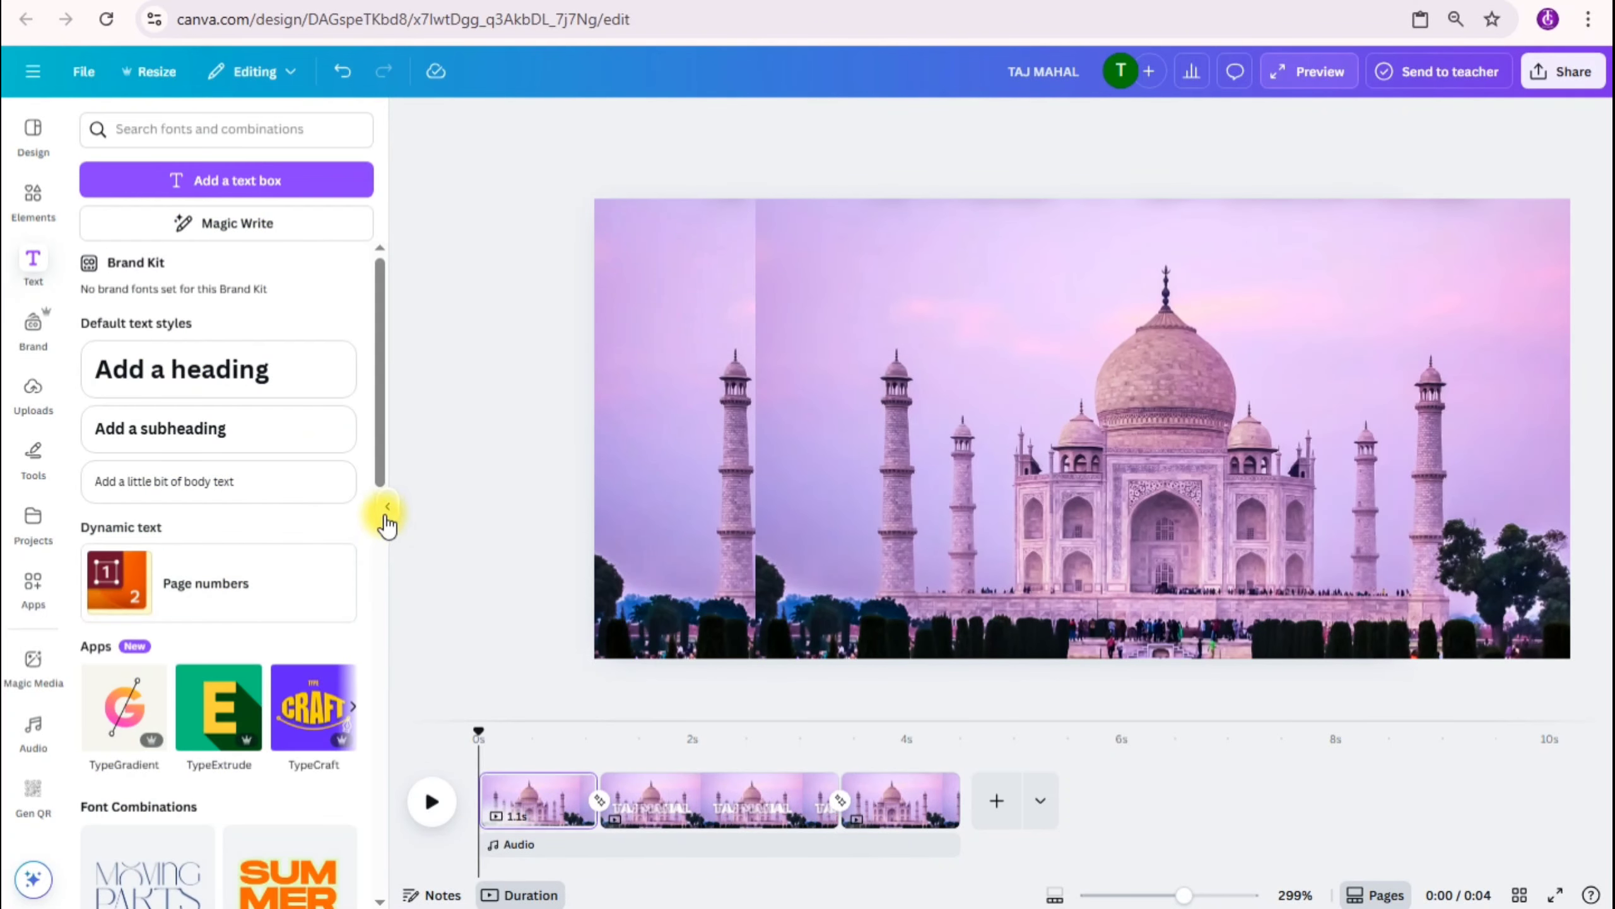
Step: Collapse the transition options and play the whole animation from the start
{"action": "left_click", "coordinate": [386, 509]}
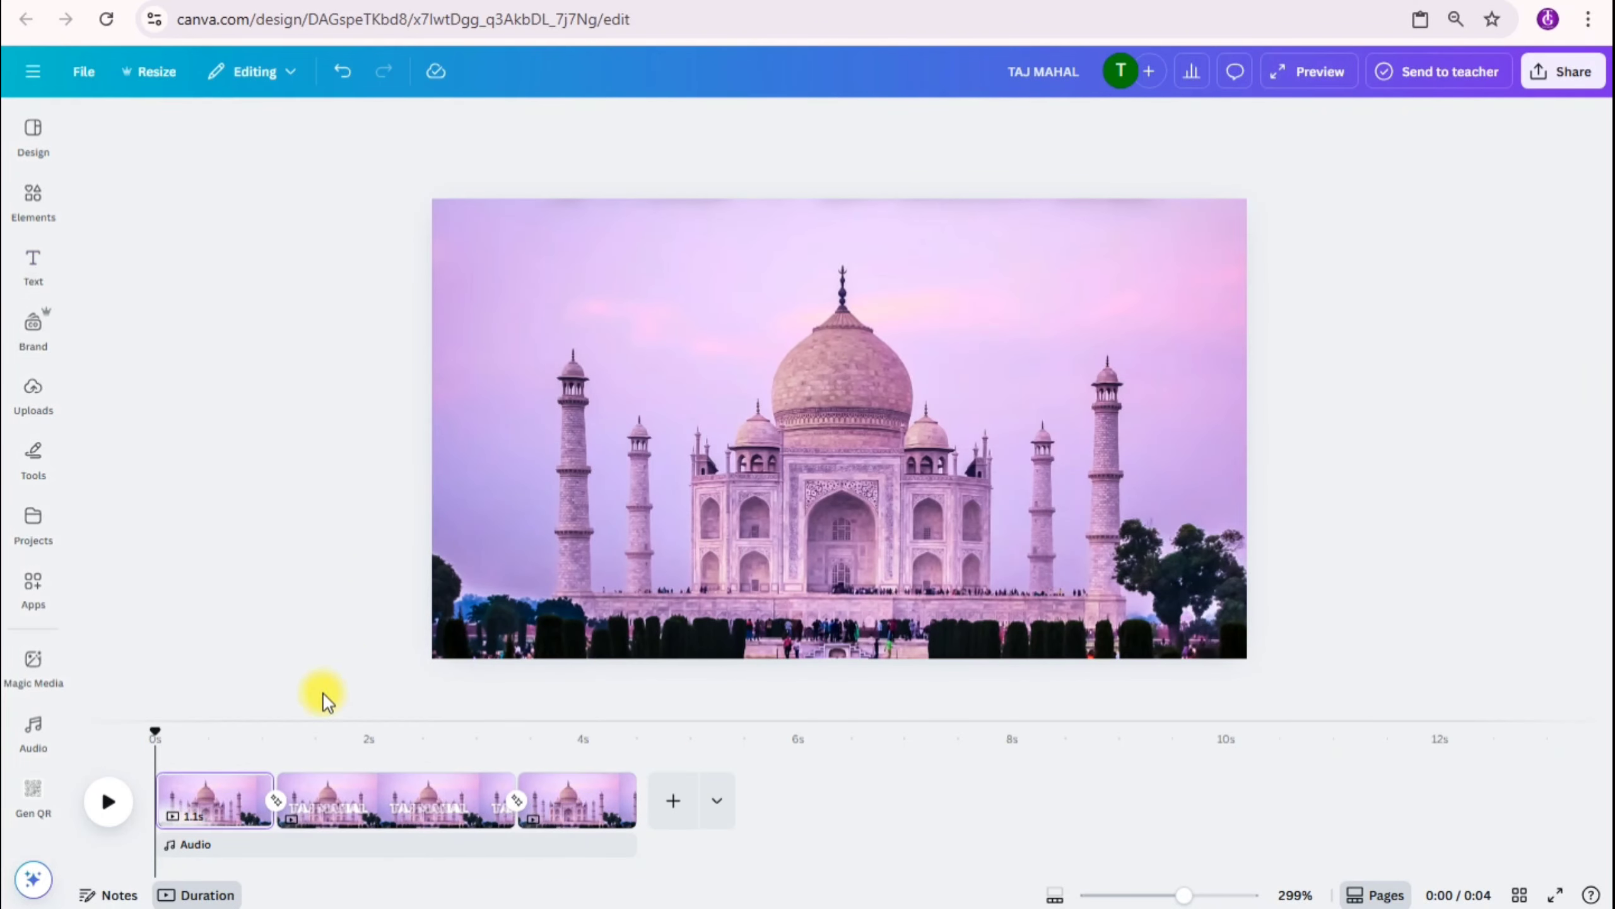
{"action": "left_click", "coordinate": [106, 803]}
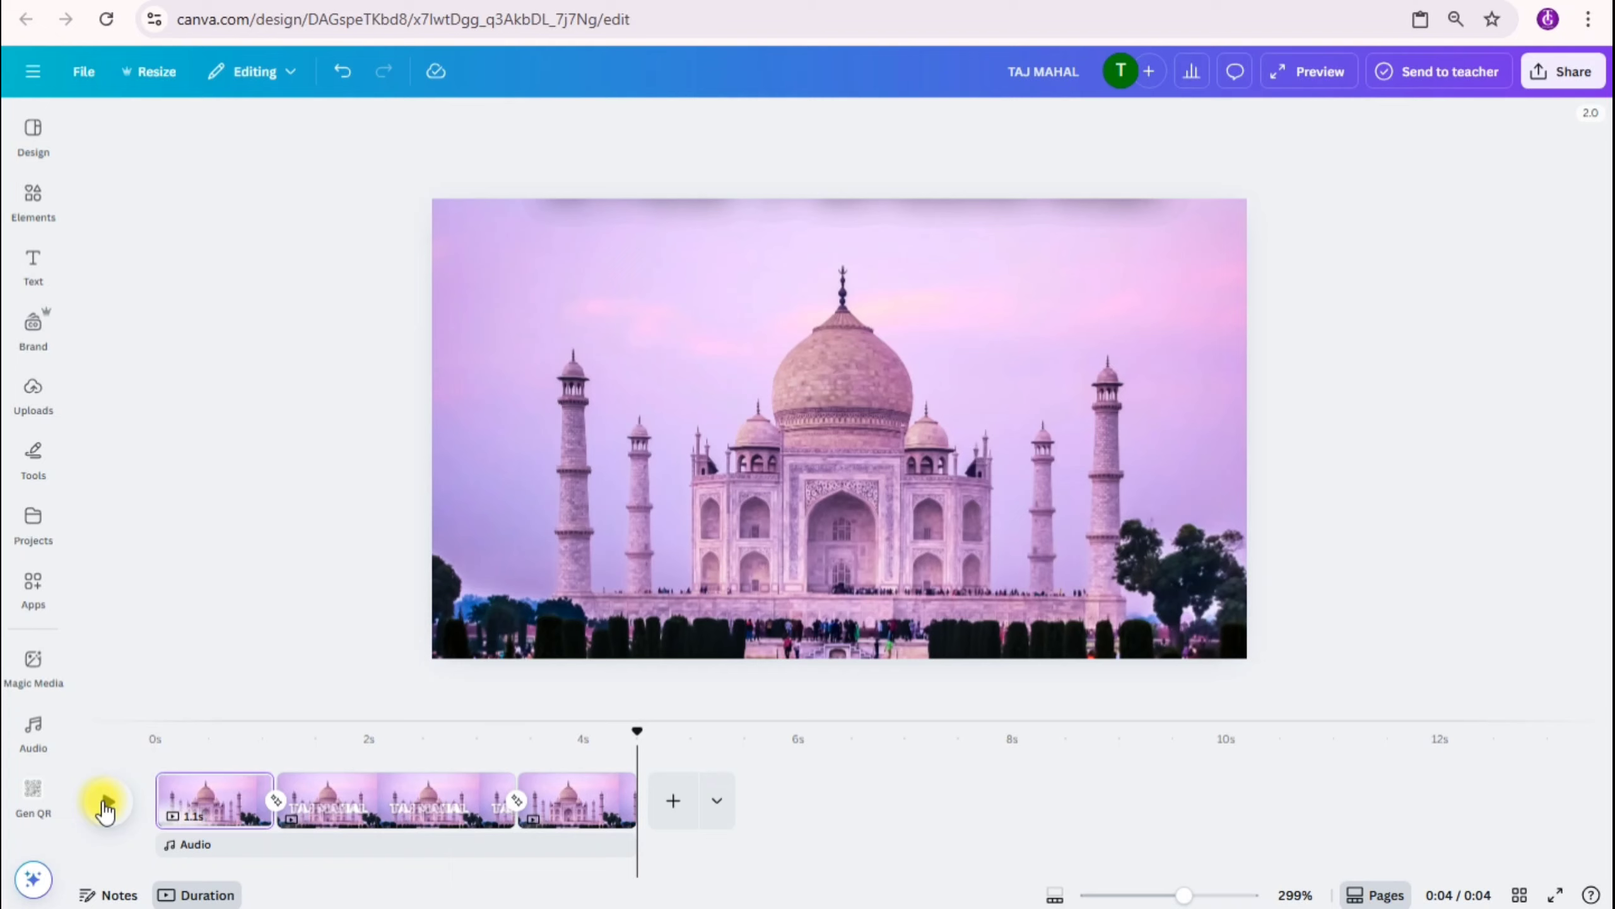
Step: Download pages 1-3 as an MP4 video in 1080p (HD) and open the downloaded file
{"action": "left_click", "coordinate": [1546, 69]}
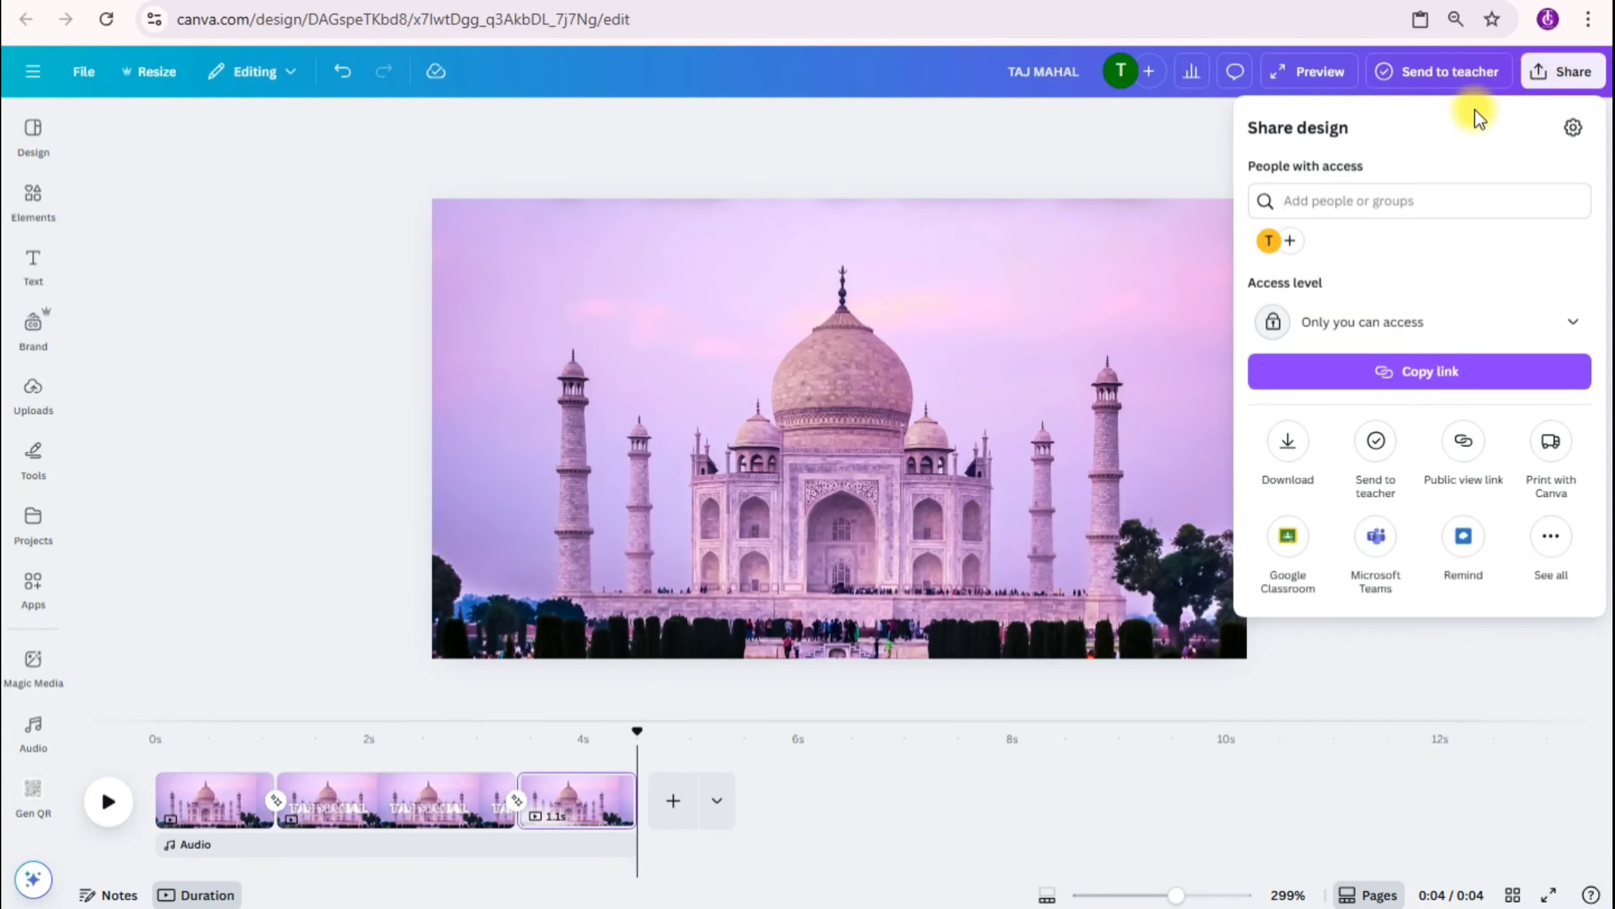
{"action": "left_click", "coordinate": [1288, 446]}
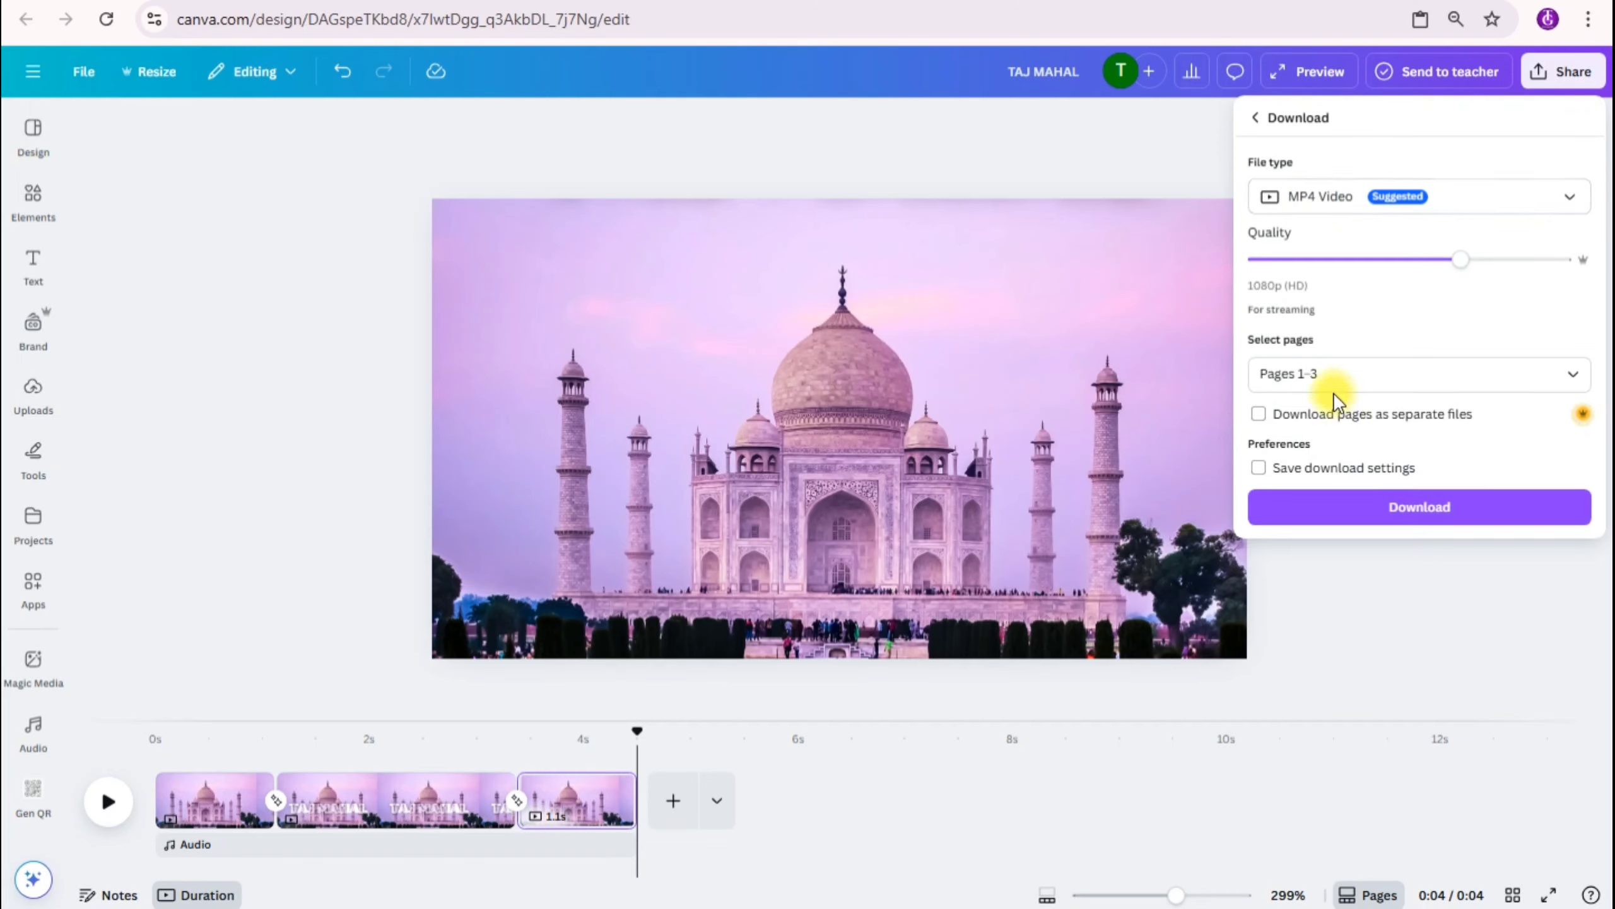
{"action": "left_click", "coordinate": [1349, 513]}
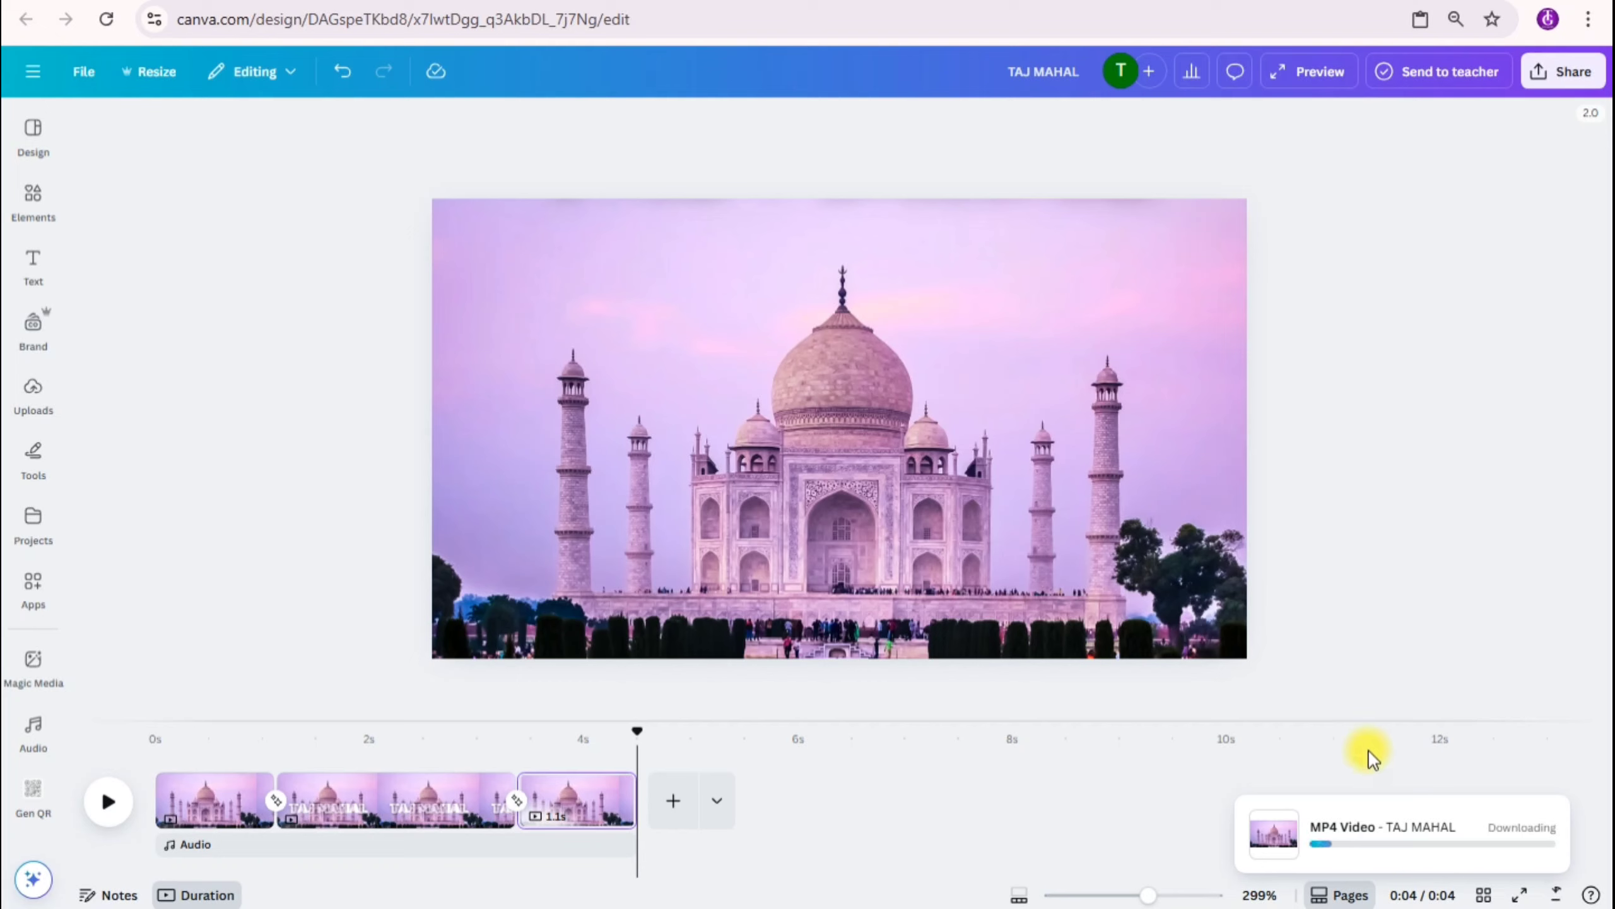
{"action": "left_click", "coordinate": [1302, 94]}
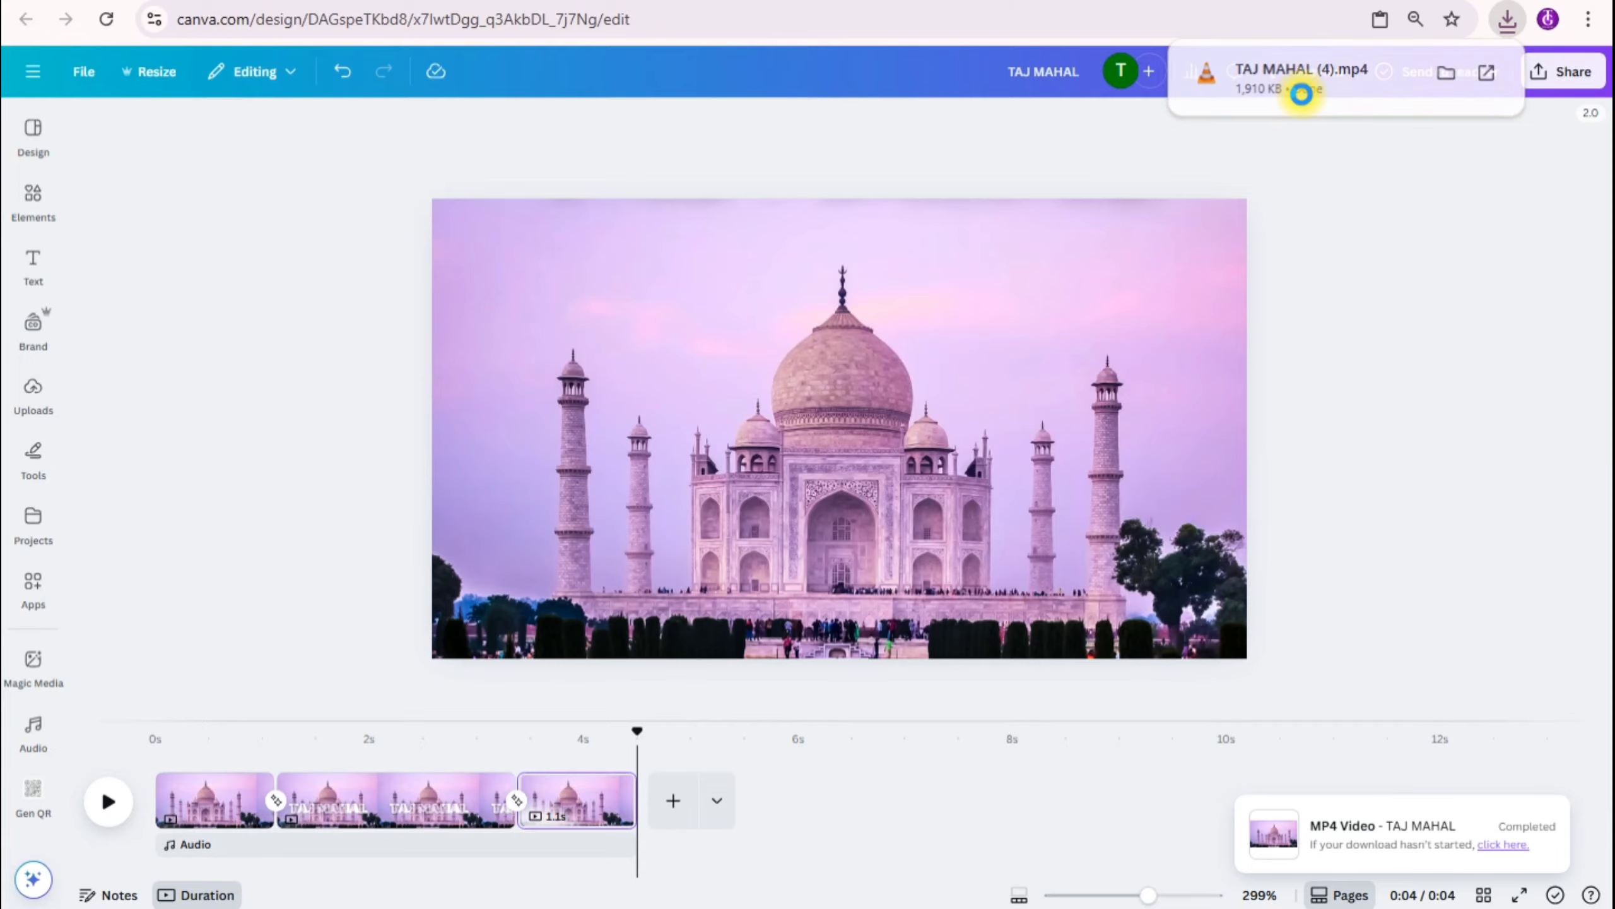